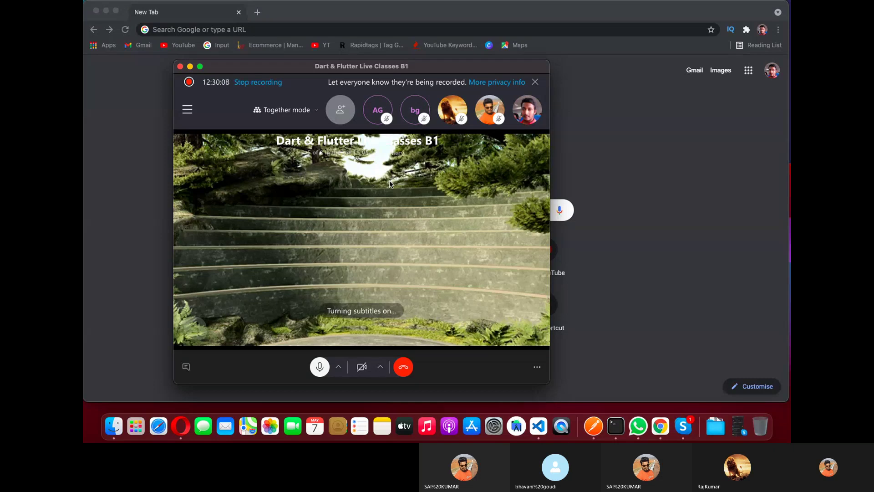
Switch from the Skype class call to the Opera browser showing Google.
key("super+Tab")
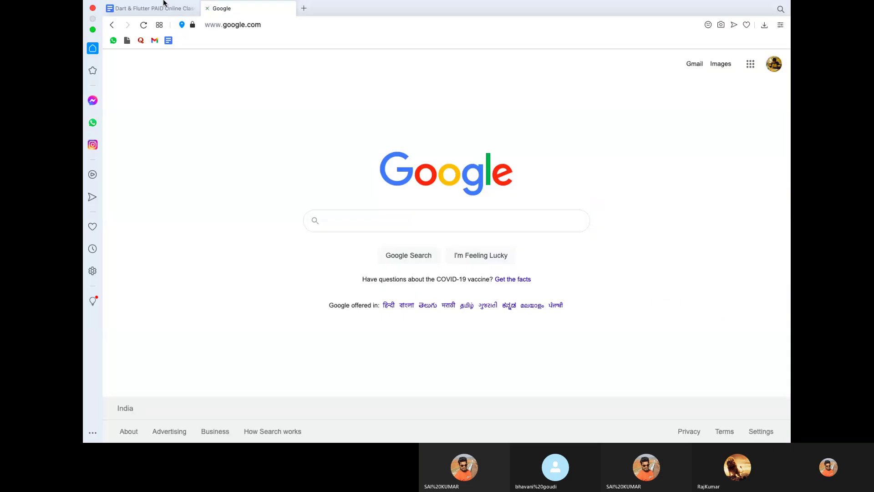
left_click(139, 10)
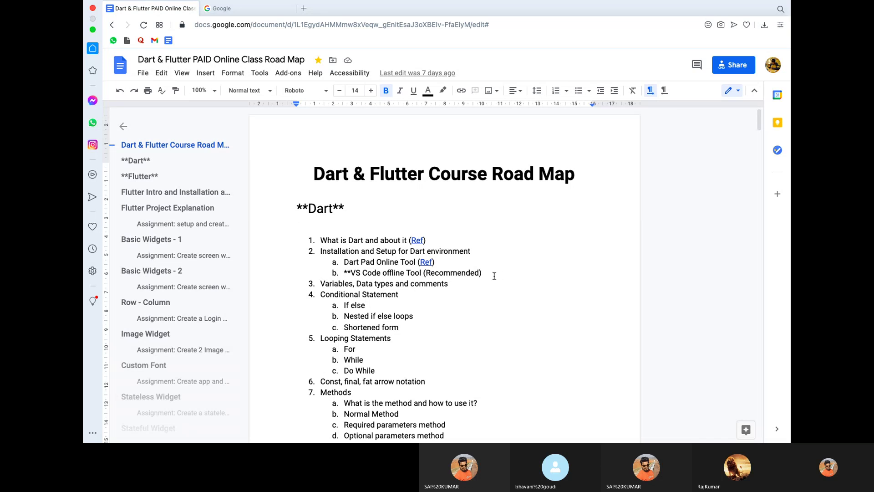
left_click_drag(483, 273, 302, 245)
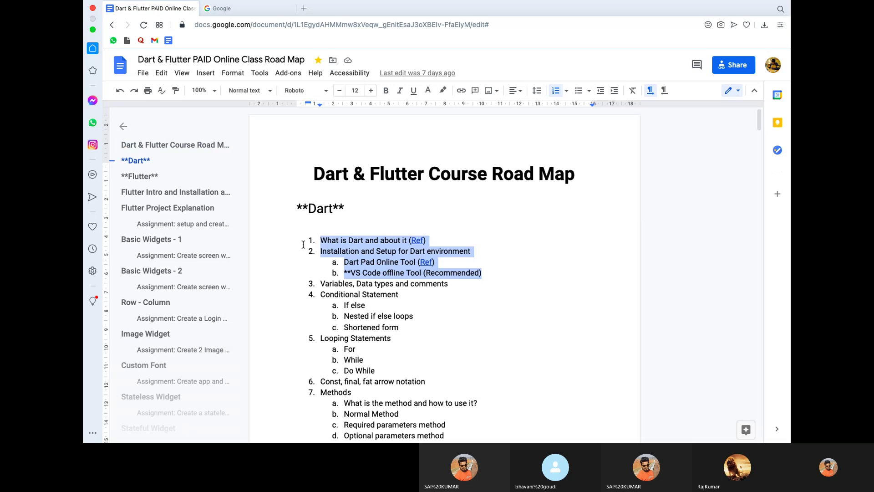
left_click(365, 240)
triple_click(364, 240)
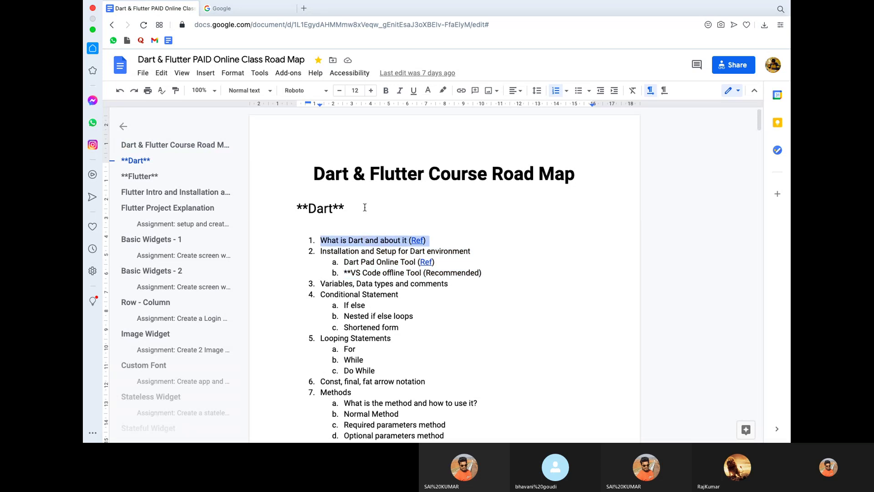
left_click(245, 14)
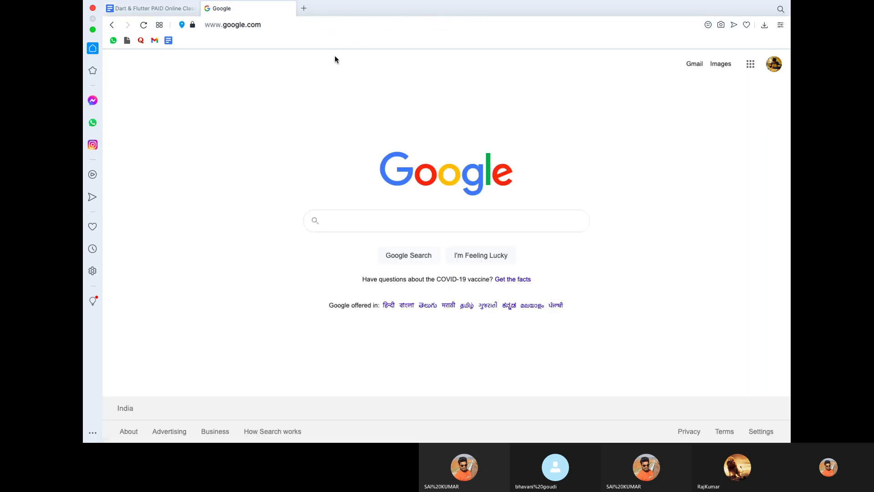
Search Google for 'dart'.
left_click(370, 223)
type("dat")
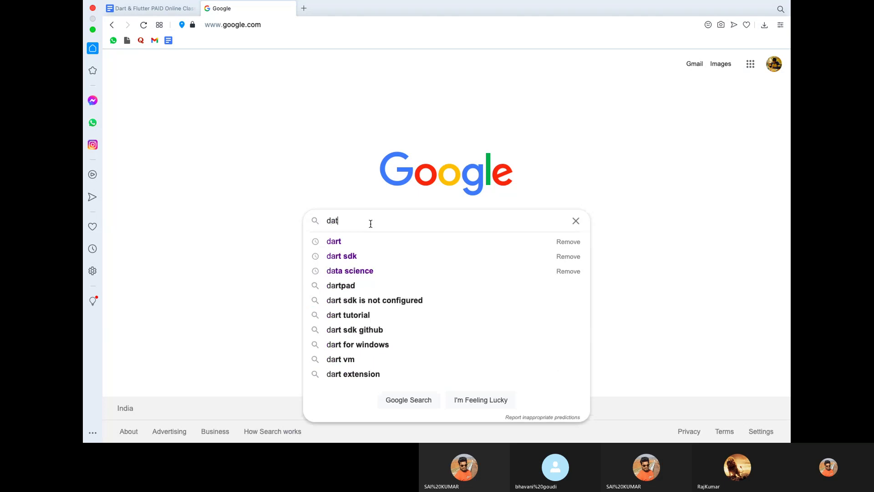
type("art")
key("BackSpace")
type("rt")
key("Return")
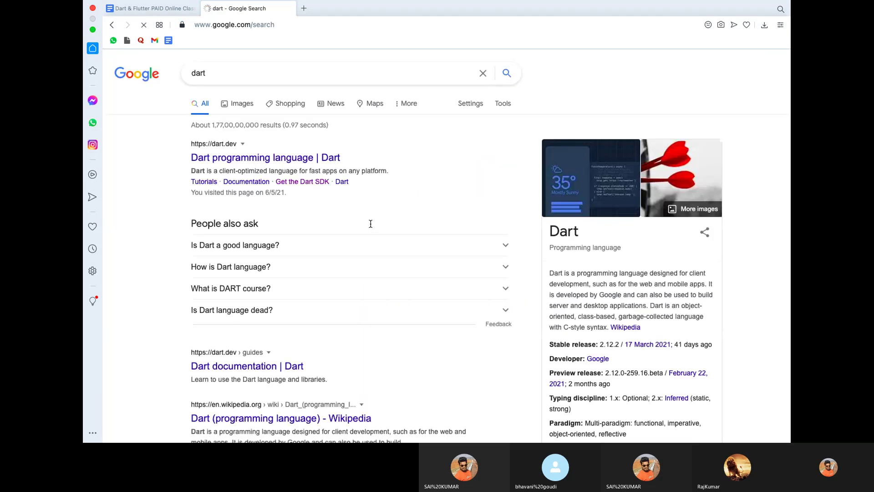
Scroll the results and highlight the first result's title, Dart programming language on dart.dev.
scroll(667, 323, "down", 1)
scroll(656, 328, "down", 2)
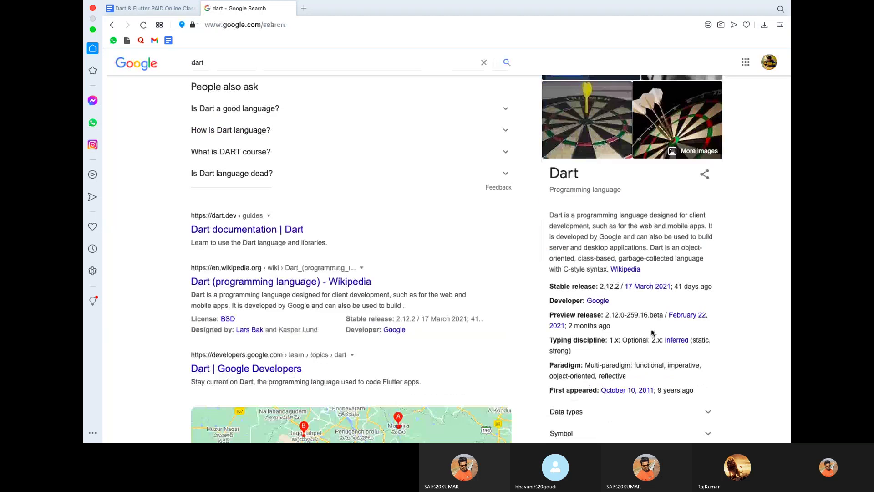
scroll(652, 333, "down", 1)
scroll(488, 182, "up", 2)
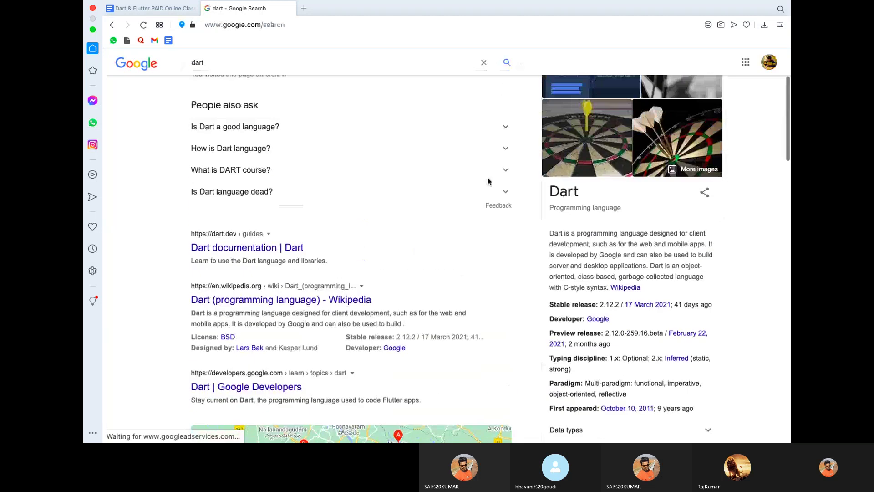
scroll(488, 181, "up", 2)
scroll(488, 182, "up", 1)
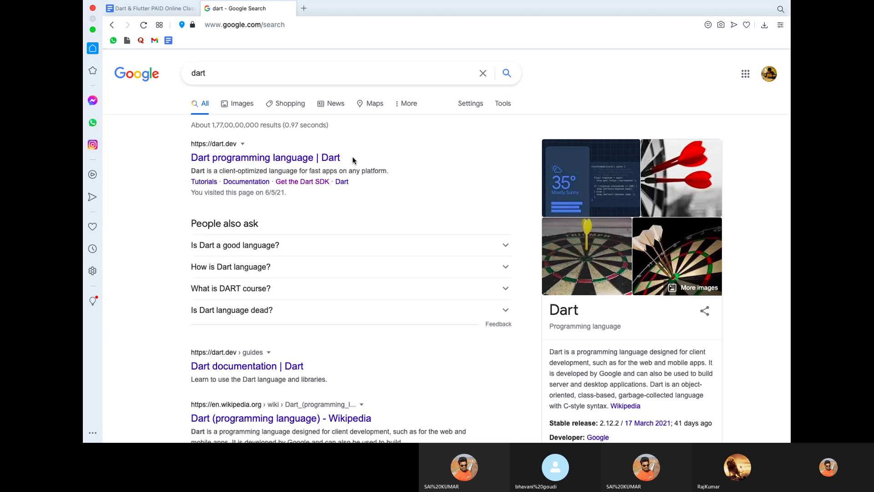
left_click_drag(352, 158, 177, 156)
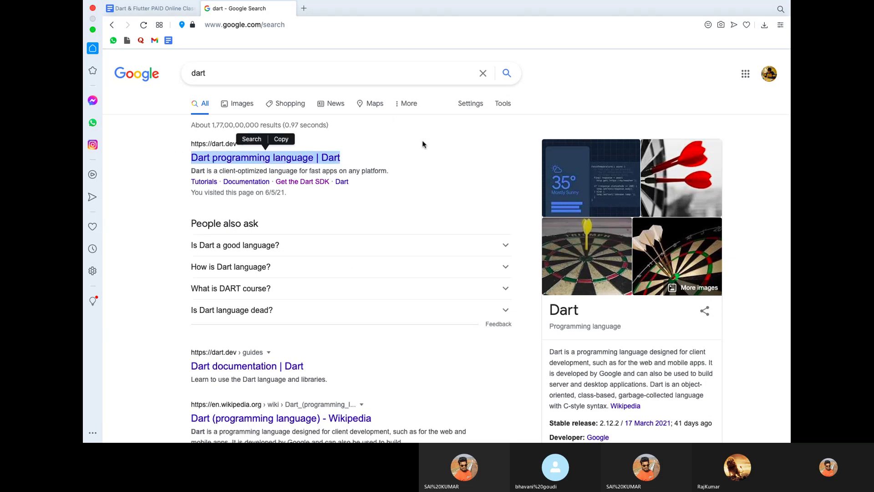
left_click(422, 153)
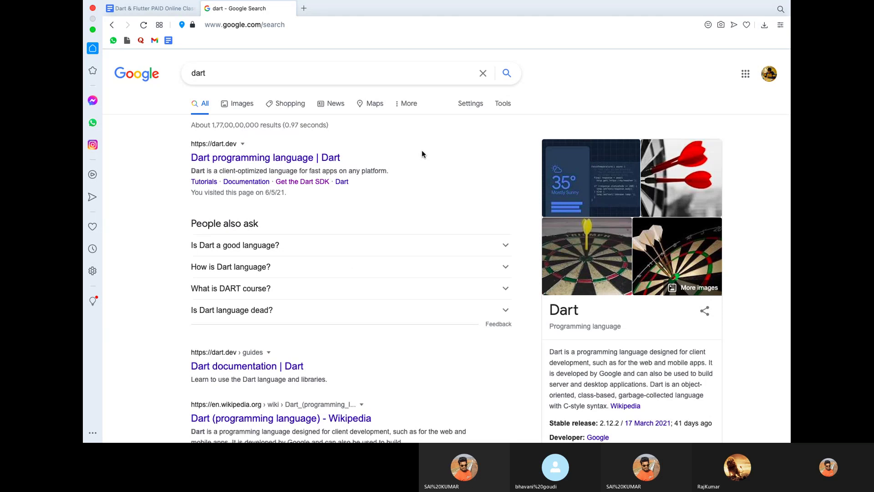
left_click_drag(342, 159, 190, 164)
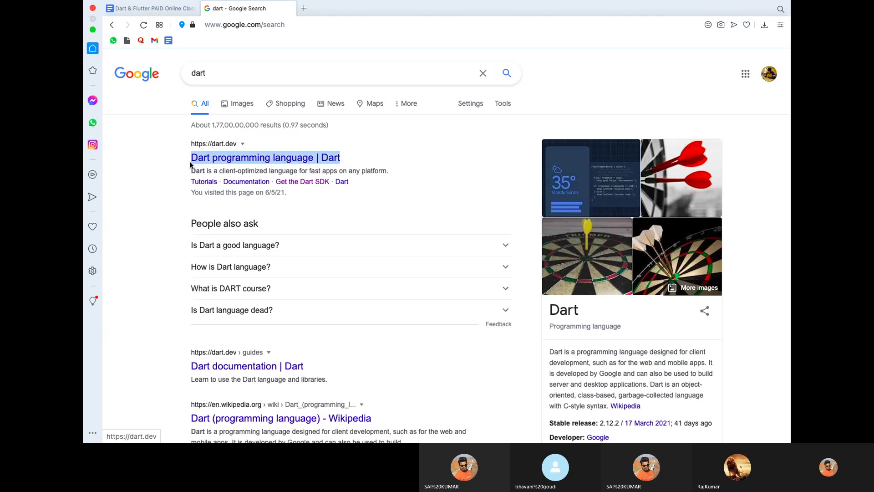
left_click(447, 140)
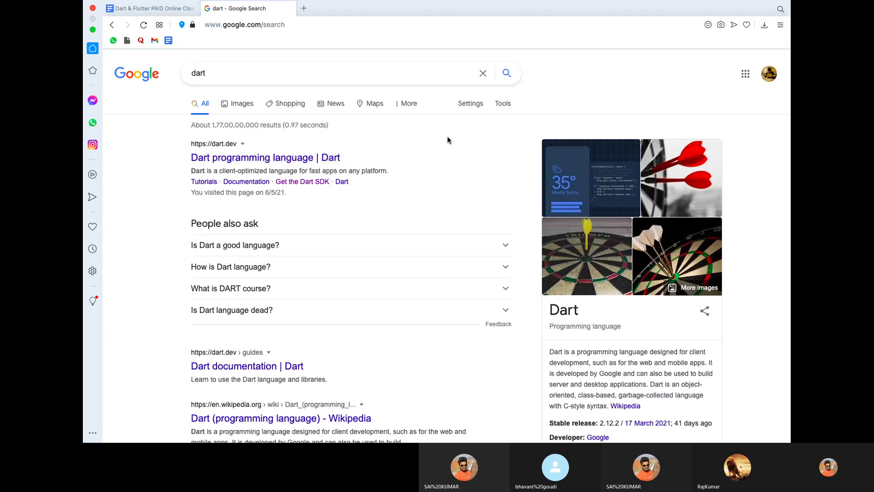
left_click_drag(343, 158, 181, 155)
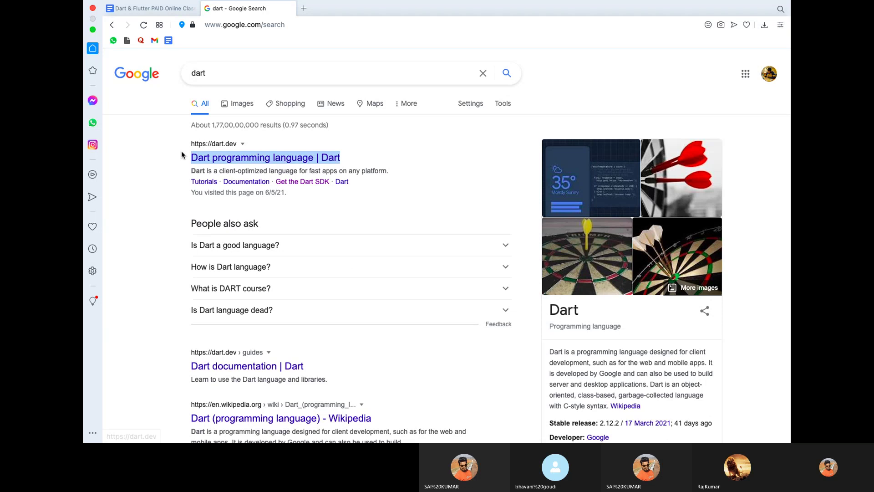
left_click(434, 145)
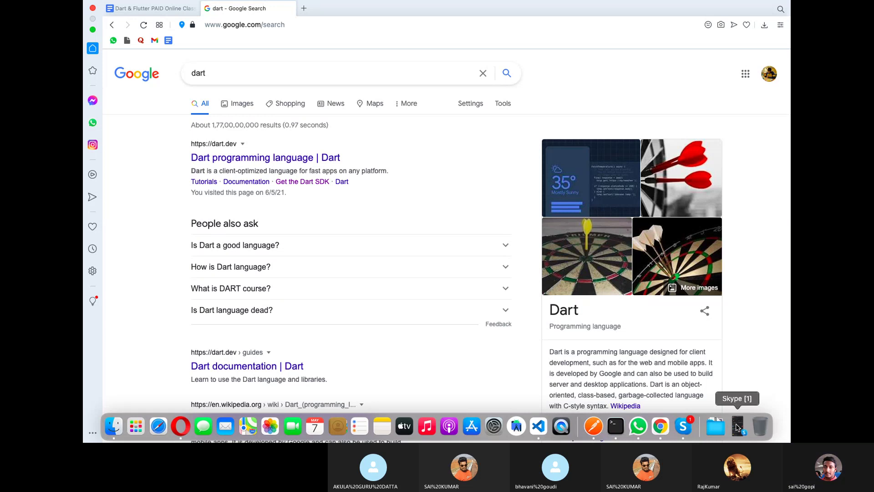
Mute one participant in the Skype class call, then return to the dart results.
left_click(684, 427)
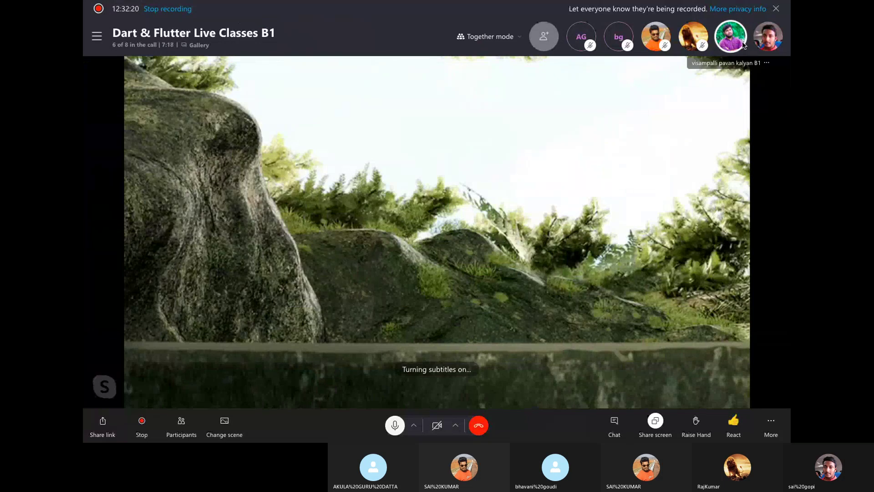
right_click(736, 66)
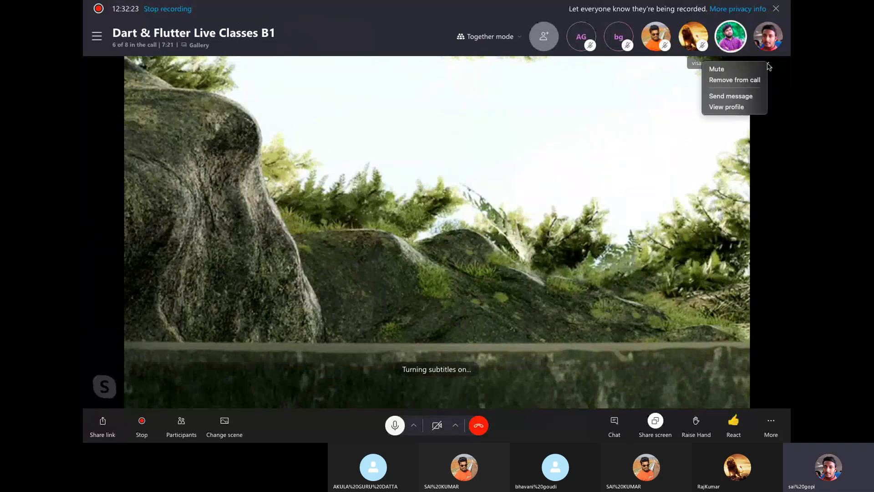
left_click(742, 69)
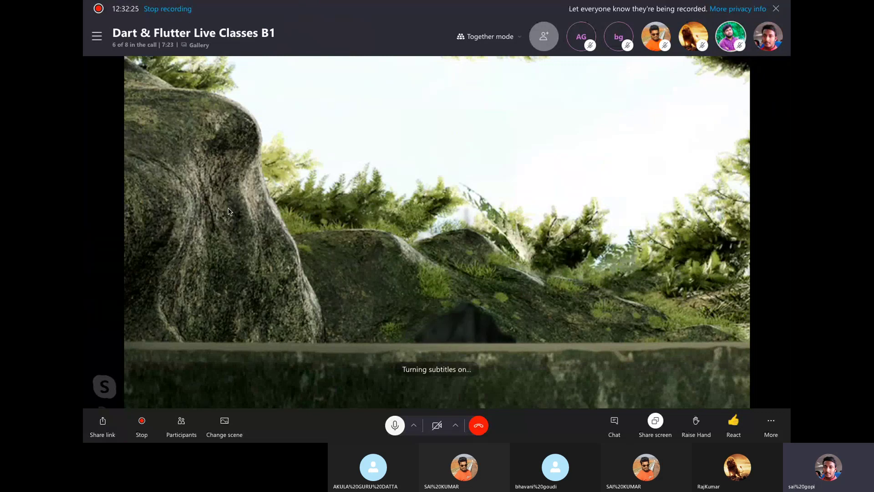
key("super+Tab")
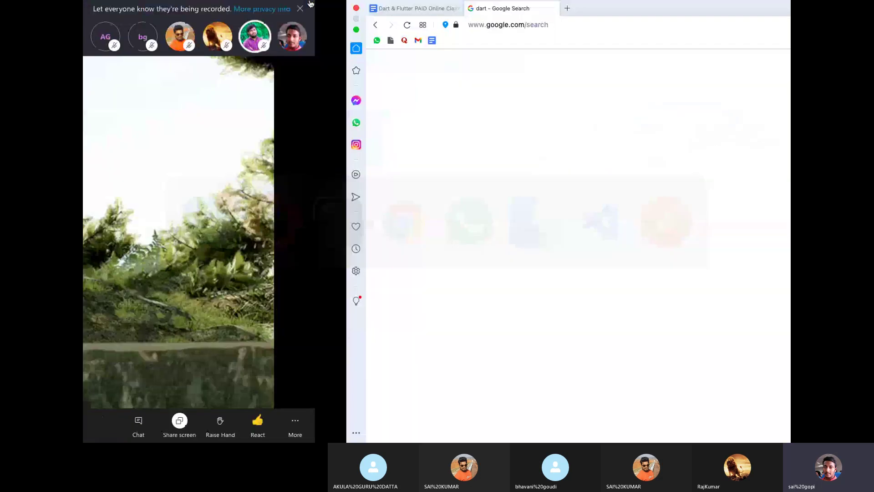
scroll(396, 223, "down", 1)
Open the dart.dev result and highlight 'dev' in the page address.
scroll(395, 222, "up", 1)
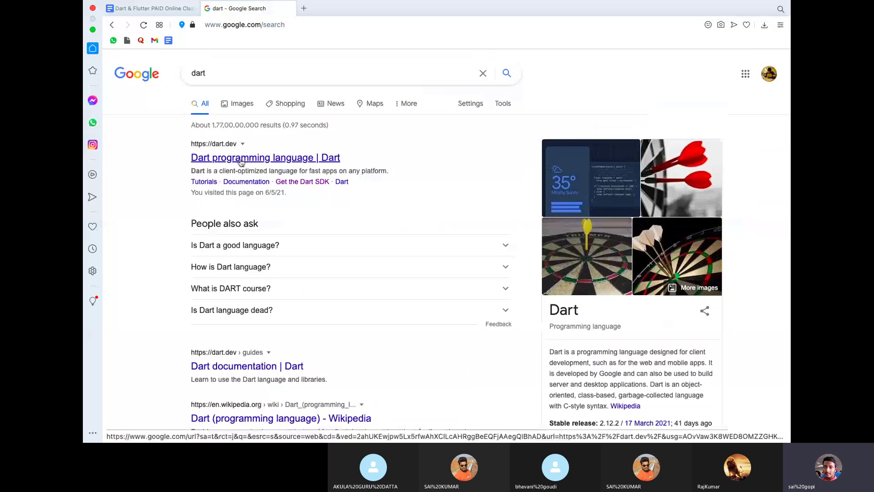
left_click(332, 158)
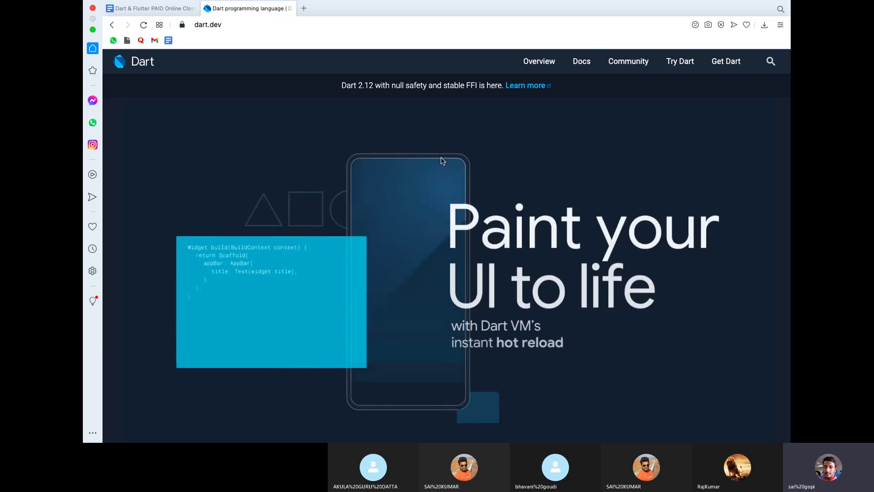
scroll(441, 160, "down", 3)
scroll(442, 164, "down", 5)
scroll(441, 164, "up", 8)
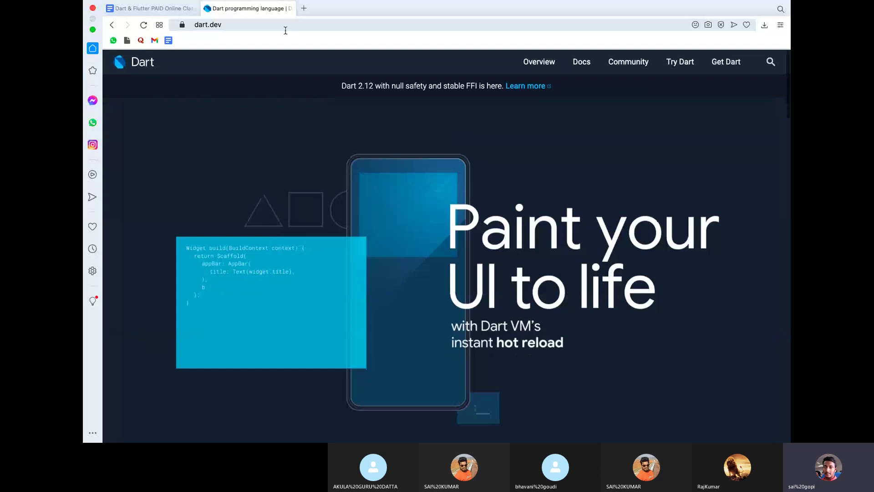
left_click_drag(248, 24, 209, 25)
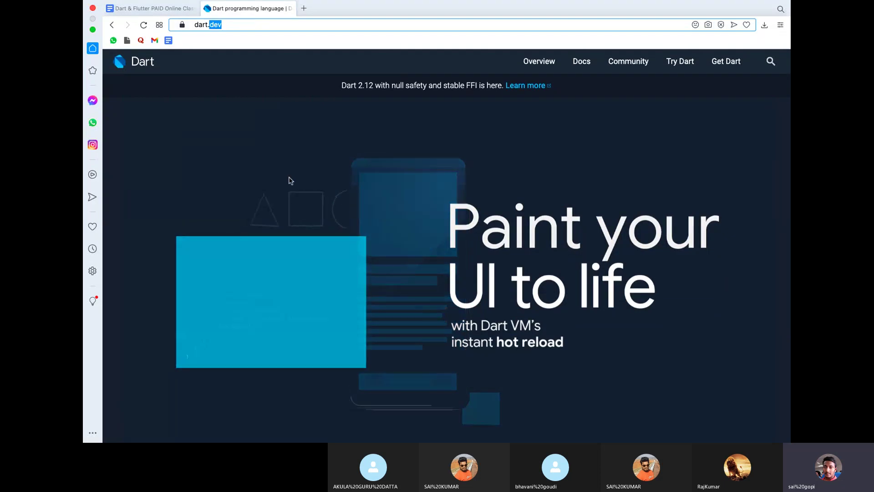
Scroll through the dart.dev home page's feature sections.
scroll(291, 180, "down", 1)
scroll(290, 181, "down", 3)
scroll(291, 180, "down", 4)
scroll(289, 181, "down", 2)
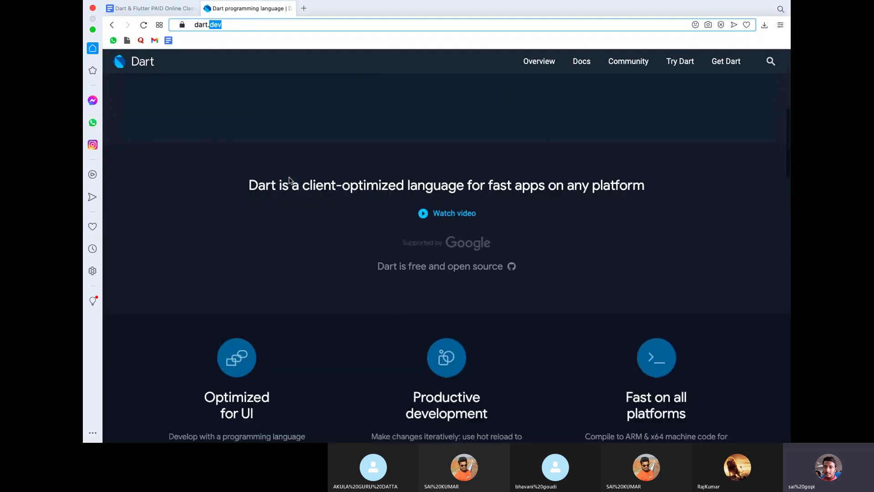
scroll(289, 180, "up", 8)
scroll(290, 180, "down", 1)
scroll(289, 180, "down", 2)
scroll(291, 180, "down", 3)
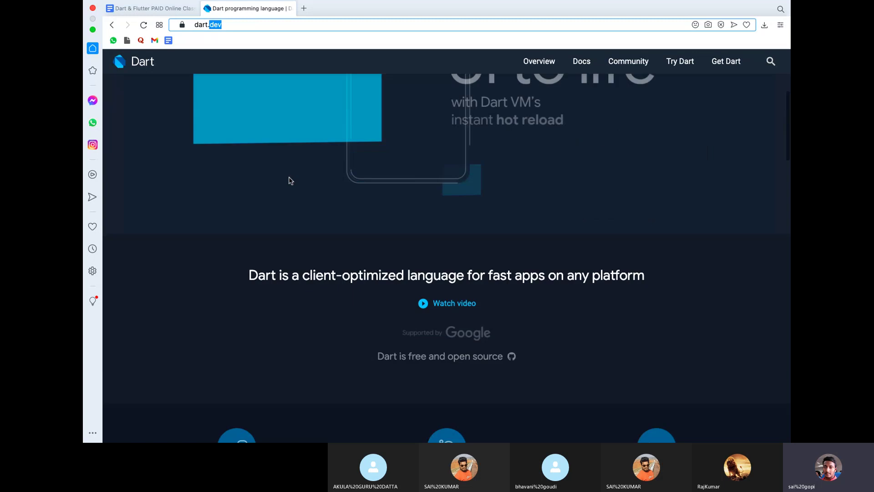
scroll(290, 180, "down", 2)
scroll(291, 180, "down", 2)
scroll(290, 180, "down", 4)
scroll(290, 180, "down", 4)
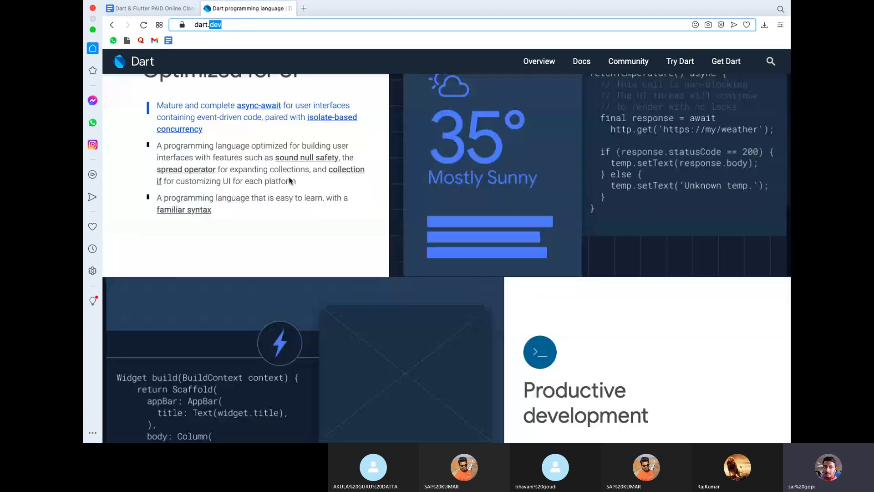
scroll(290, 180, "down", 2)
scroll(289, 181, "up", 10)
scroll(290, 180, "down", 1)
scroll(290, 180, "up", 1)
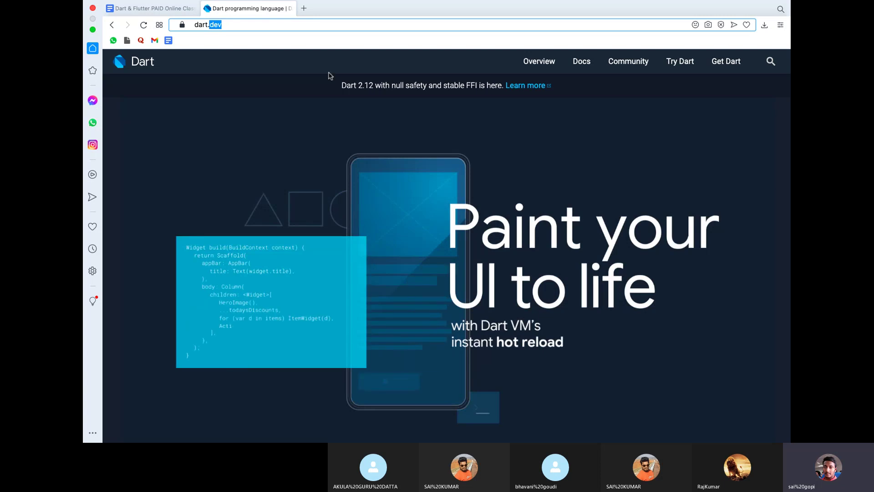
In a new tab, search 'dart github' and open the dart-lang sdk repository.
left_click(304, 11)
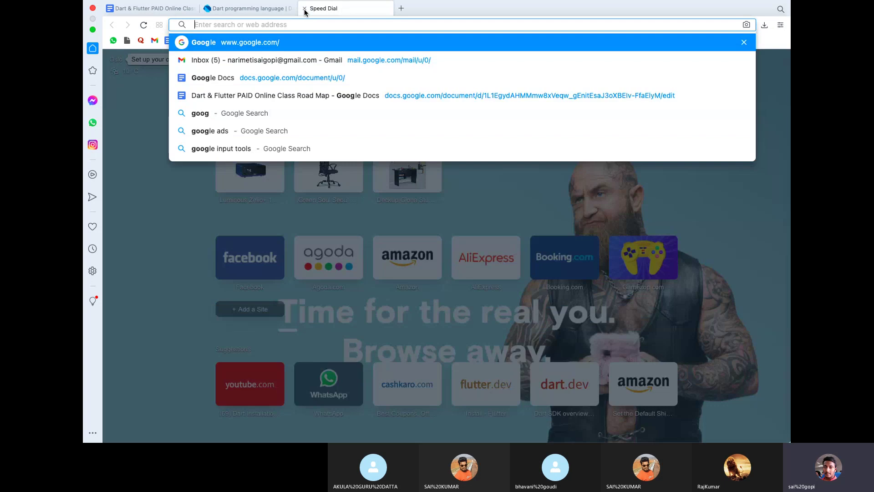
type("dart github")
key("Return")
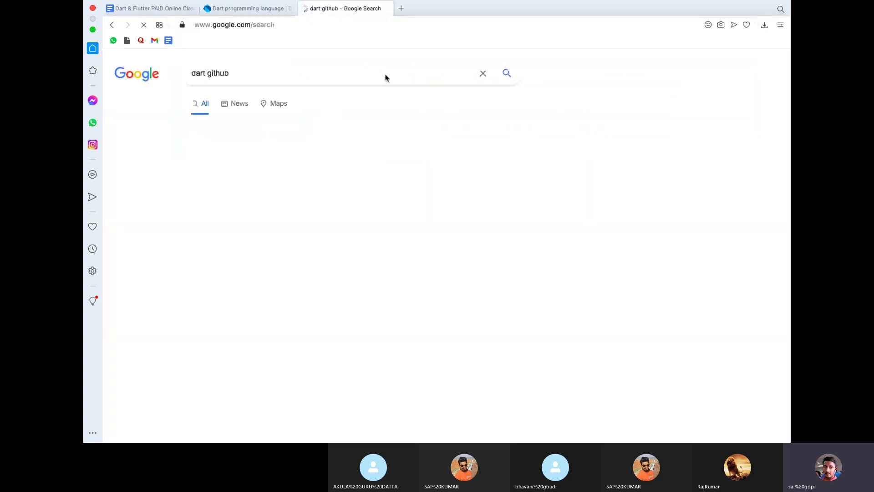
left_click(219, 160)
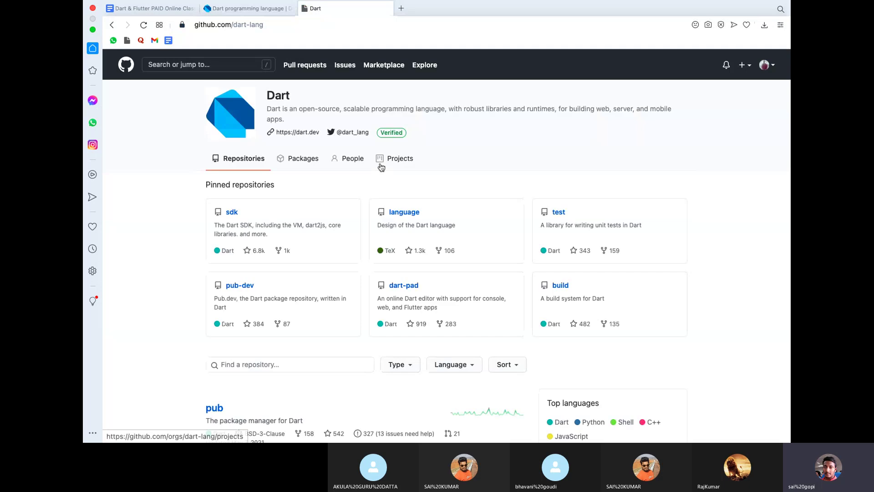
left_click(231, 212)
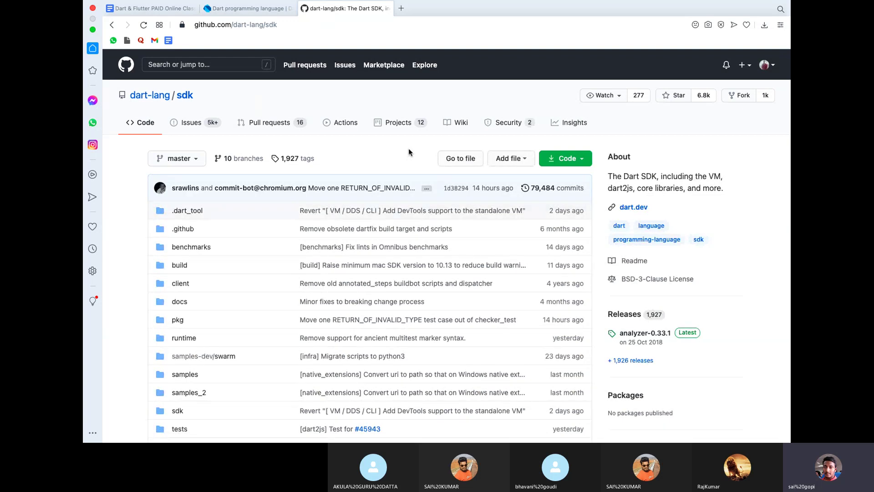
Scroll the sdk repository, briefly check the dart.dev tab, and come back.
scroll(408, 151, "down", 1)
scroll(409, 150, "down", 3)
scroll(409, 151, "down", 2)
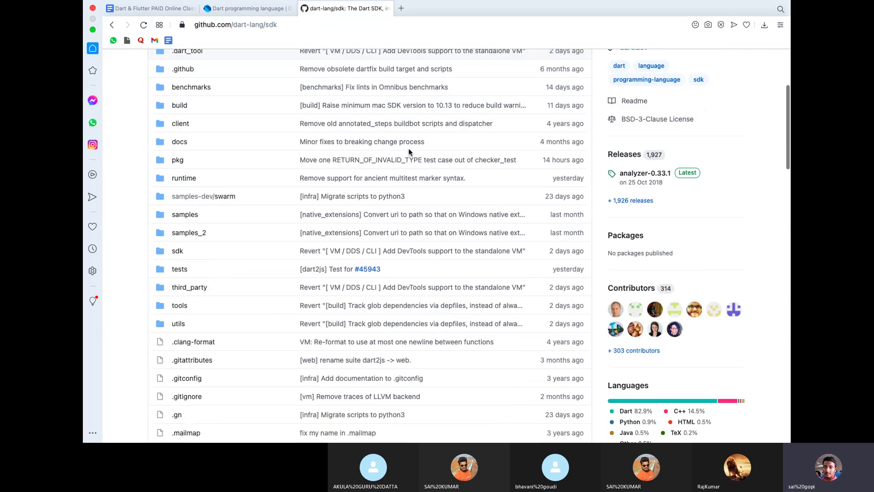
scroll(408, 150, "down", 2)
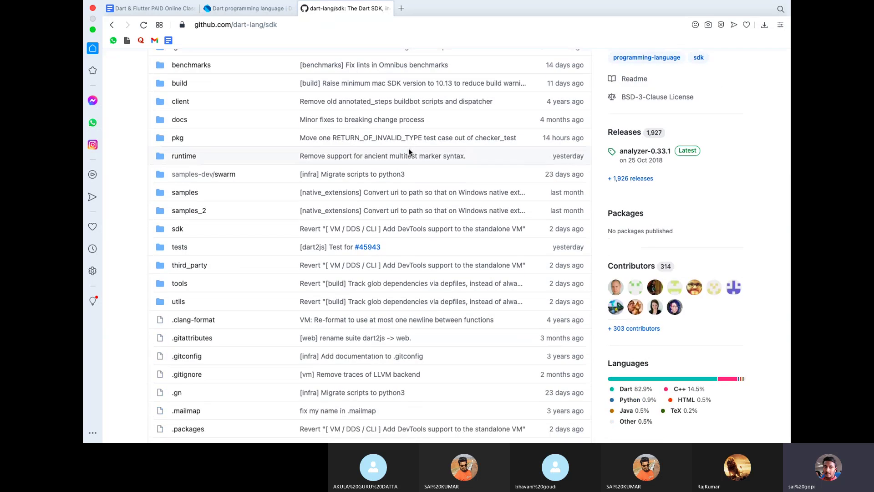
scroll(408, 148, "up", 4)
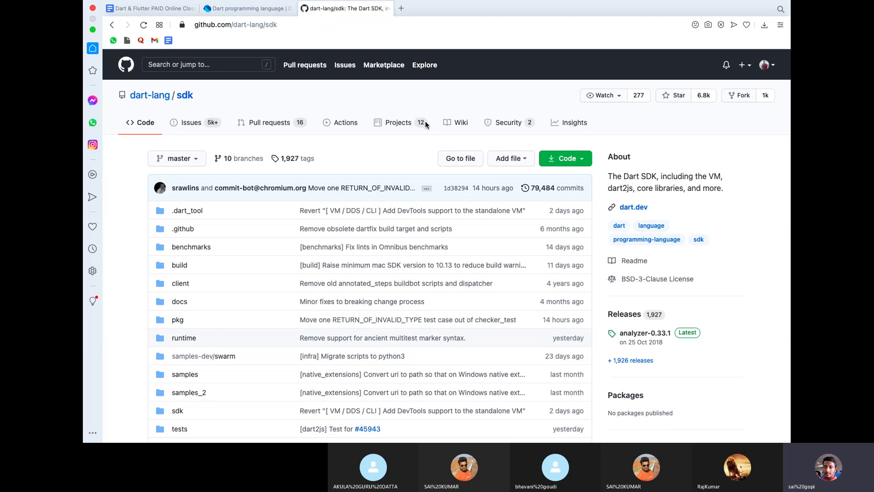
left_click(251, 9)
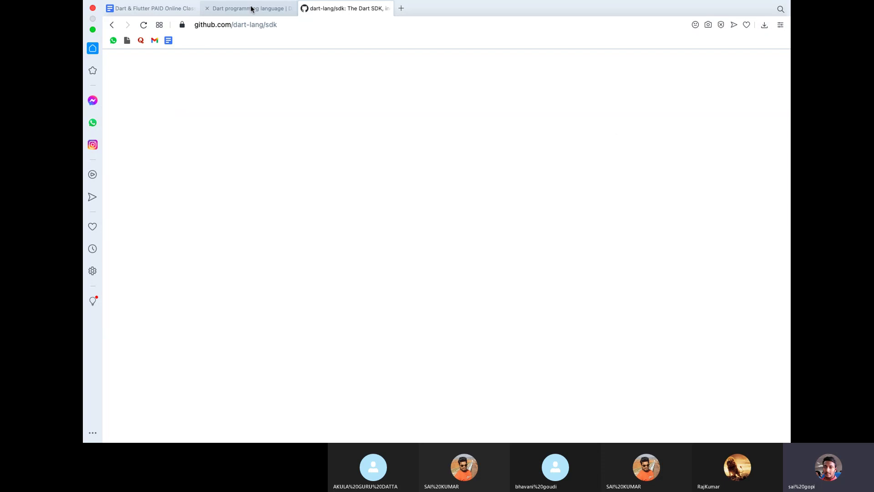
left_click(251, 8)
left_click(342, 9)
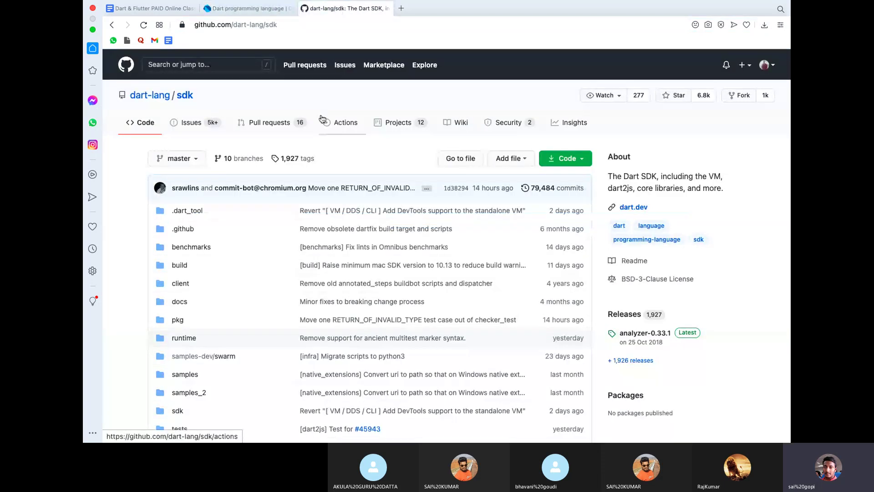
Select the repository's web address and scroll through the dart-lang/sdk page.
scroll(421, 159, "down", 2)
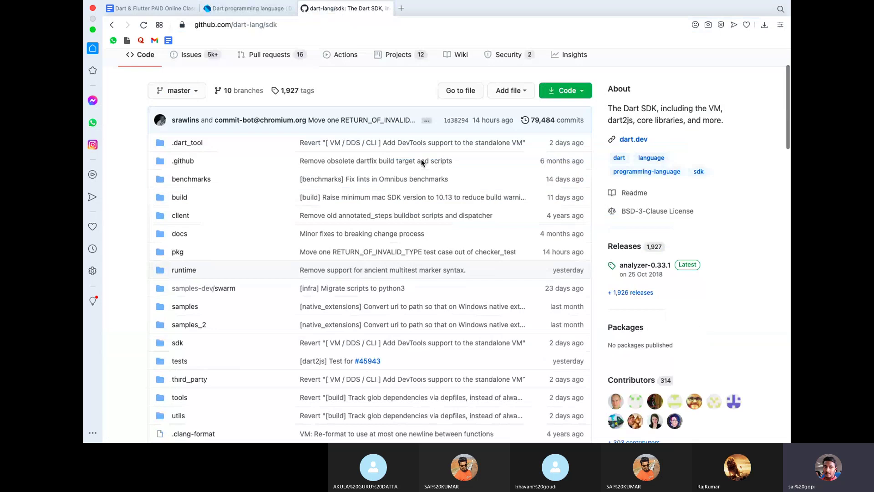
scroll(422, 159, "down", 10)
scroll(422, 160, "down", 10)
scroll(421, 163, "up", 10)
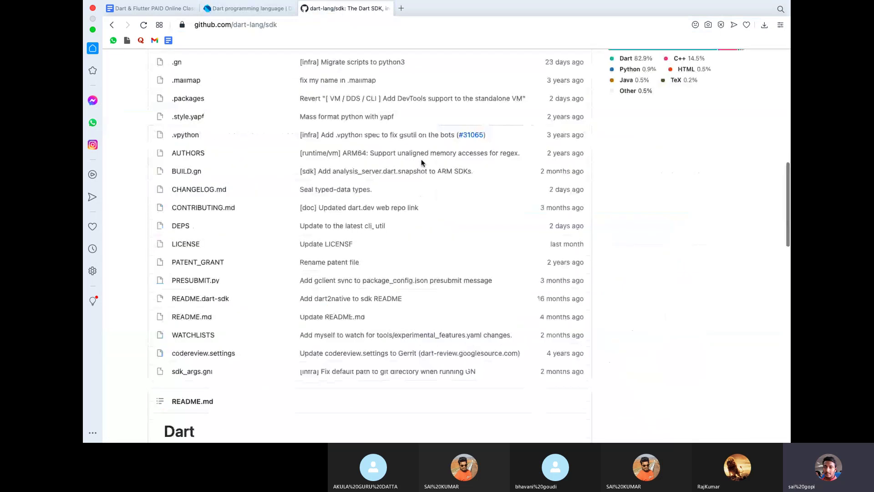
scroll(422, 163, "up", 5)
scroll(421, 163, "up", 3)
scroll(421, 163, "down", 10)
scroll(422, 163, "up", 3)
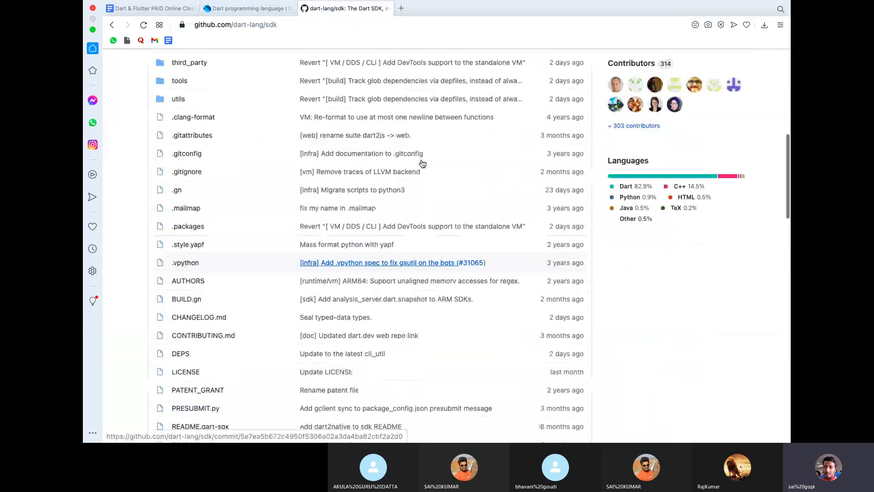
scroll(422, 163, "up", 8)
left_click(377, 25)
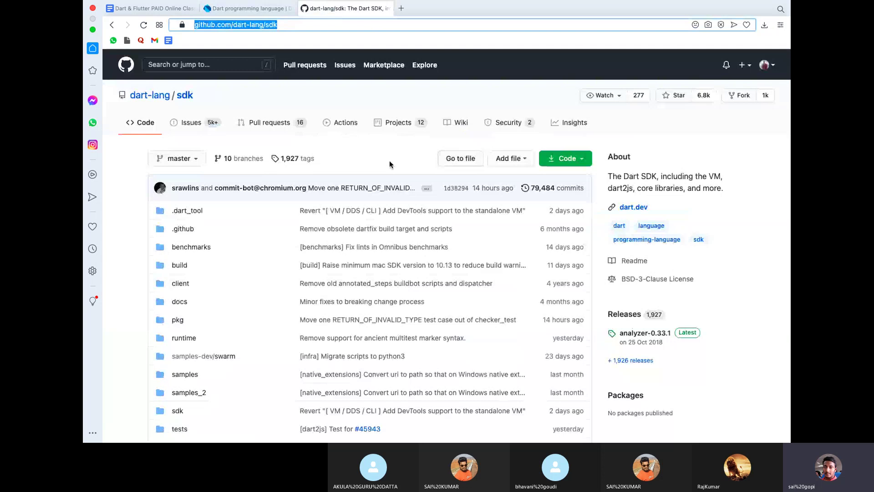
scroll(389, 163, "down", 2)
scroll(390, 163, "down", 2)
scroll(389, 163, "down", 1)
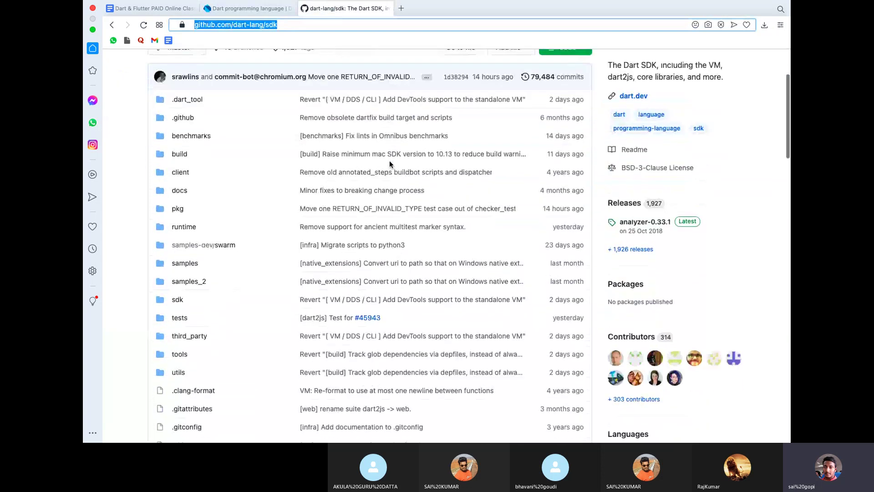
scroll(390, 163, "down", 1)
scroll(389, 163, "down", 7)
scroll(390, 163, "up", 8)
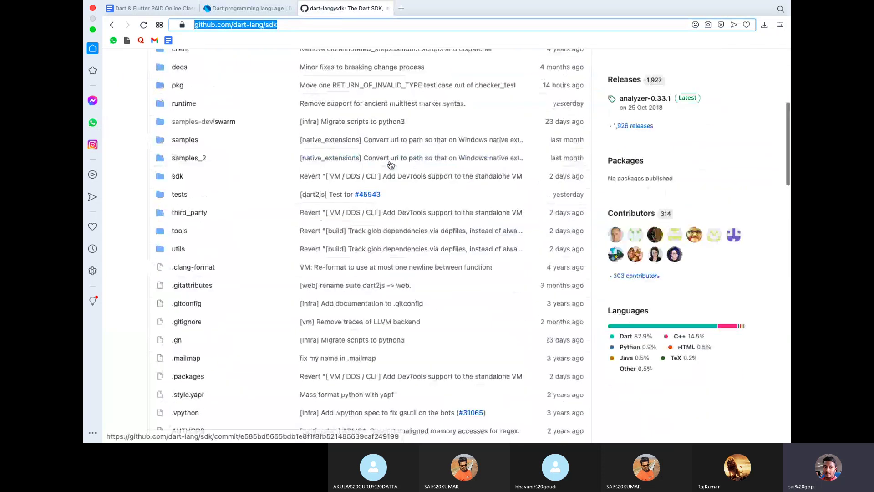
scroll(389, 163, "up", 6)
scroll(390, 165, "down", 10)
scroll(390, 164, "down", 4)
scroll(390, 163, "down", 6)
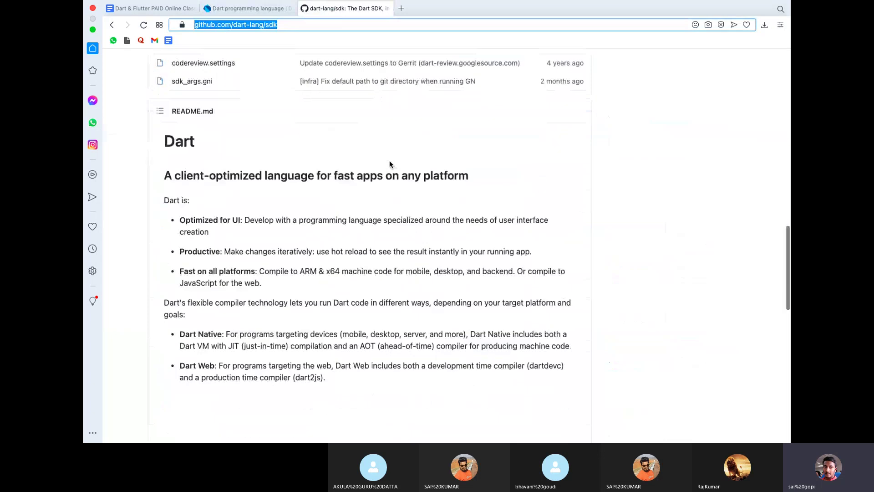
scroll(390, 164, "down", 1)
scroll(390, 164, "down", 9)
scroll(389, 164, "up", 14)
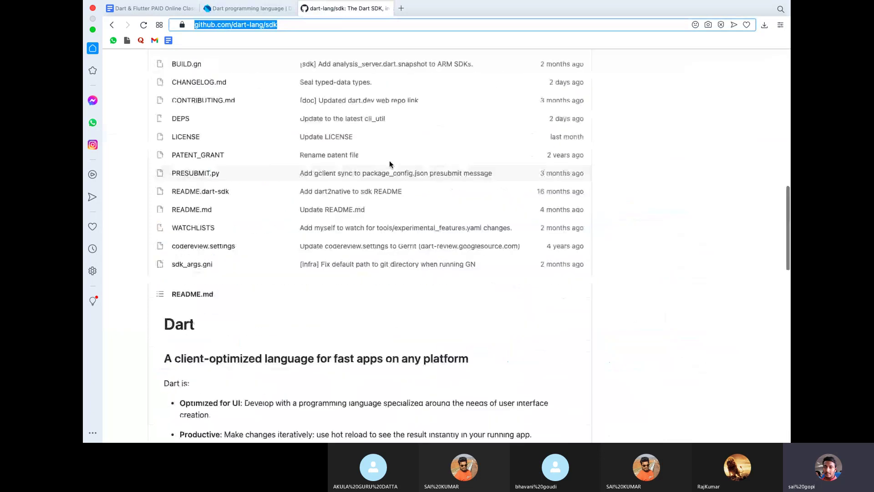
scroll(382, 162, "up", 14)
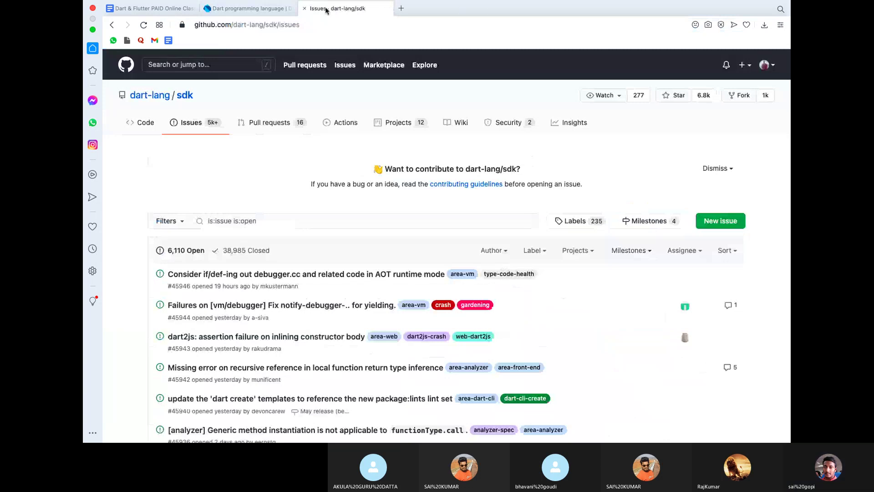
Switch back to the dart.dev home page tab.
left_click(250, 13)
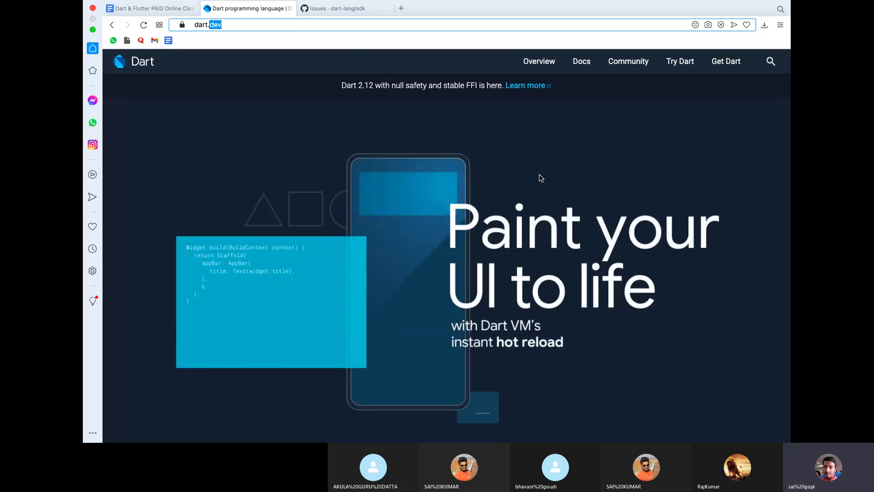
Scroll to the three feature highlights and select words in 'Fast on all platforms'.
scroll(541, 178, "down", 2)
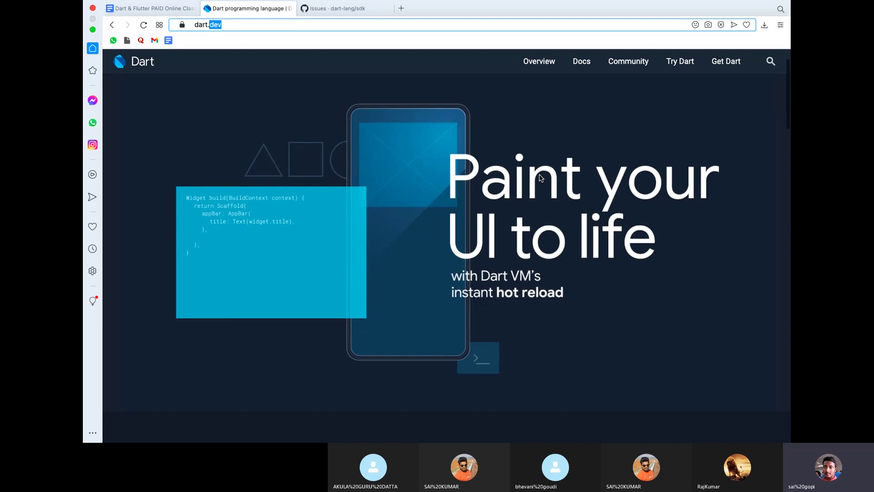
left_click(494, 187)
scroll(493, 186, "down", 5)
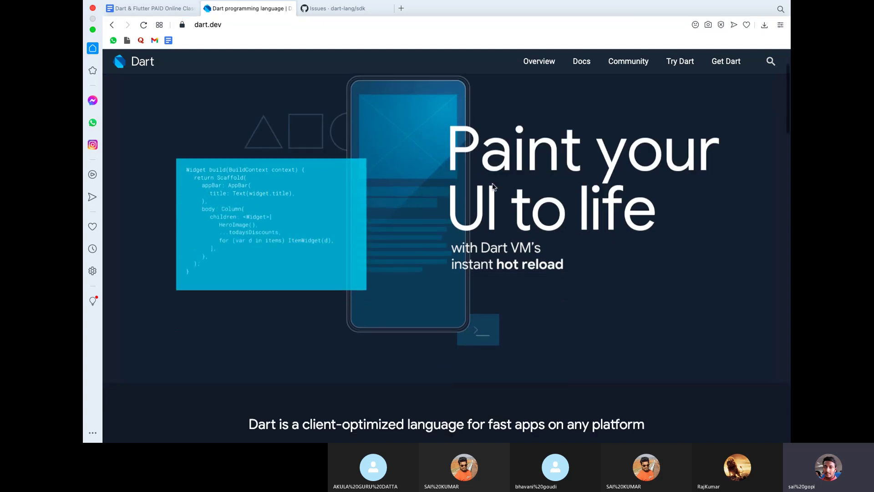
scroll(494, 187, "down", 1)
scroll(494, 187, "down", 3)
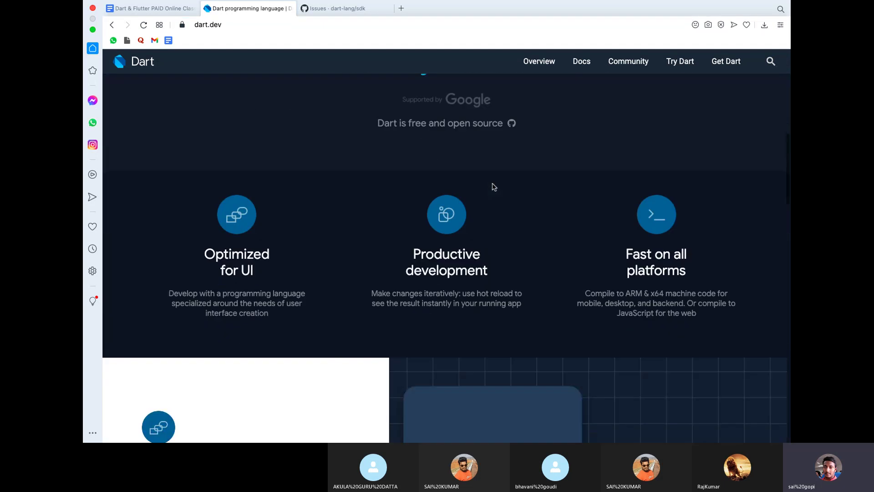
scroll(494, 186, "down", 2)
scroll(494, 186, "down", 1)
scroll(494, 186, "up", 1)
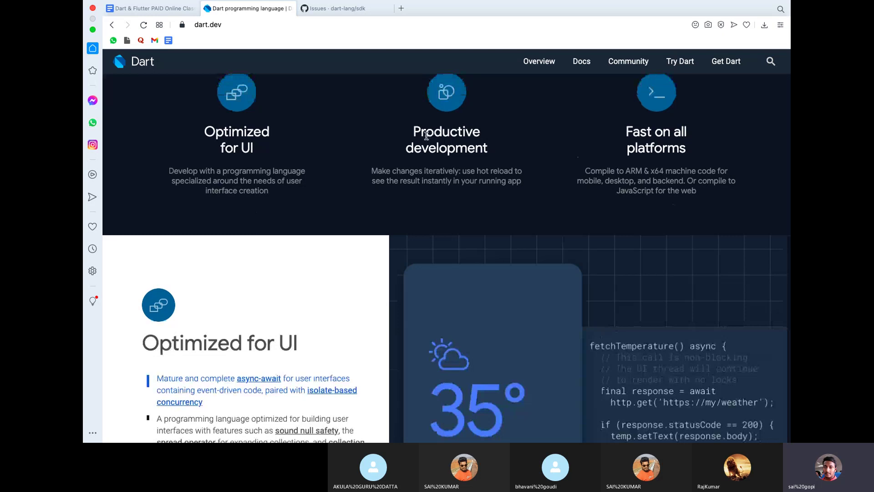
left_click_drag(426, 133, 567, 153)
double_click(679, 146)
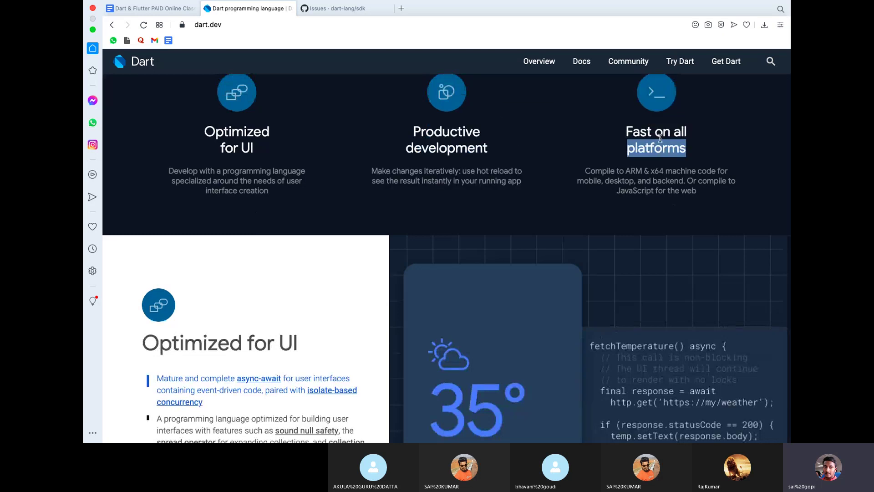
double_click(661, 138)
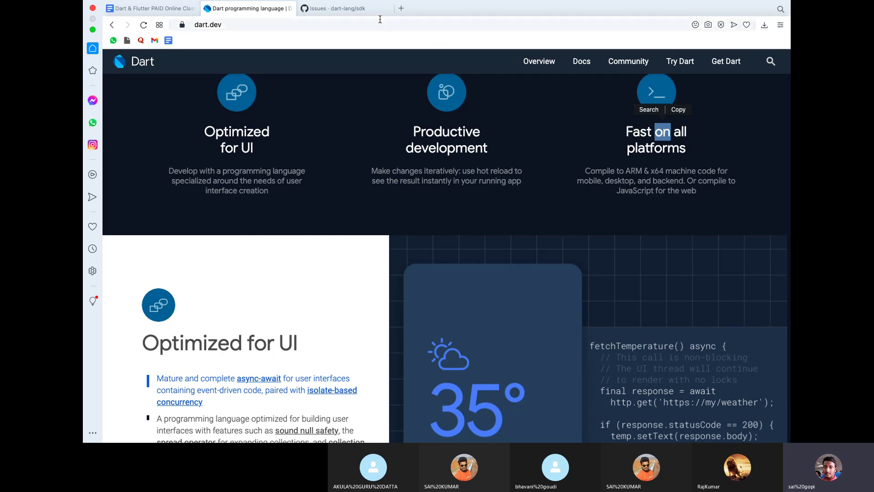
Open the road map document and add sub-items 'JIT' and 'AOT' under item 1.
left_click(174, 10)
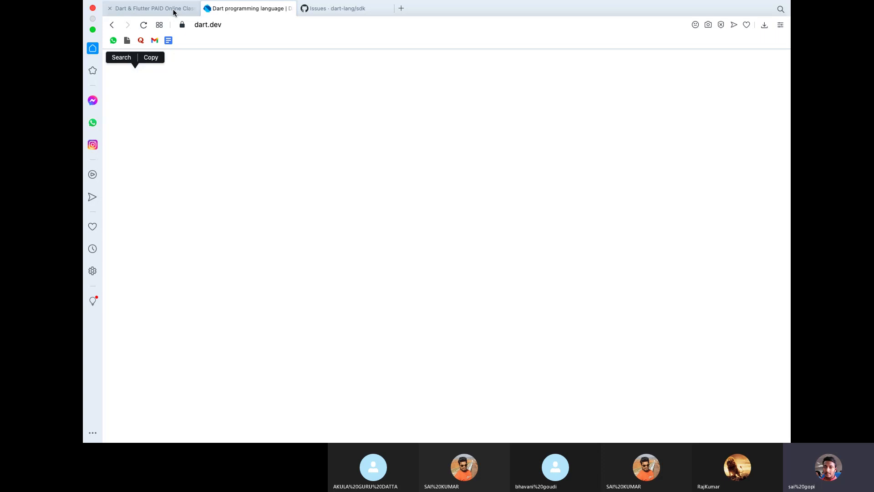
left_click(173, 10)
left_click(434, 240)
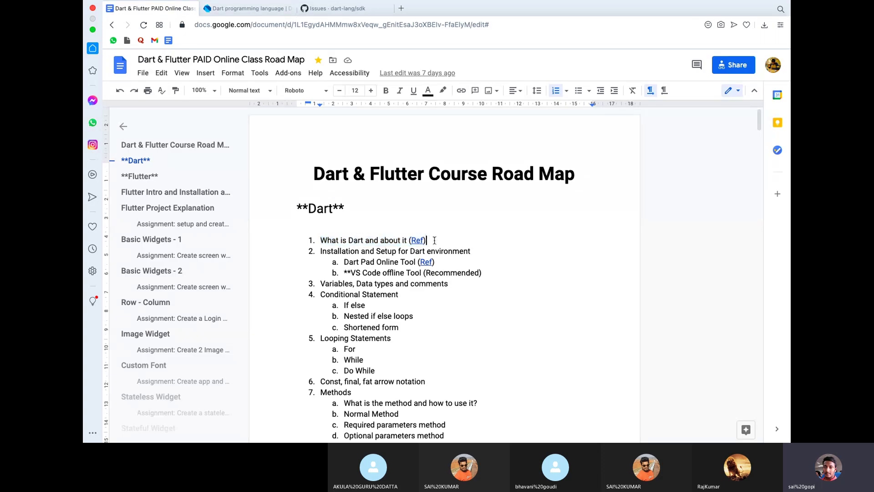
key("Return")
key("Tab")
type("JIT")
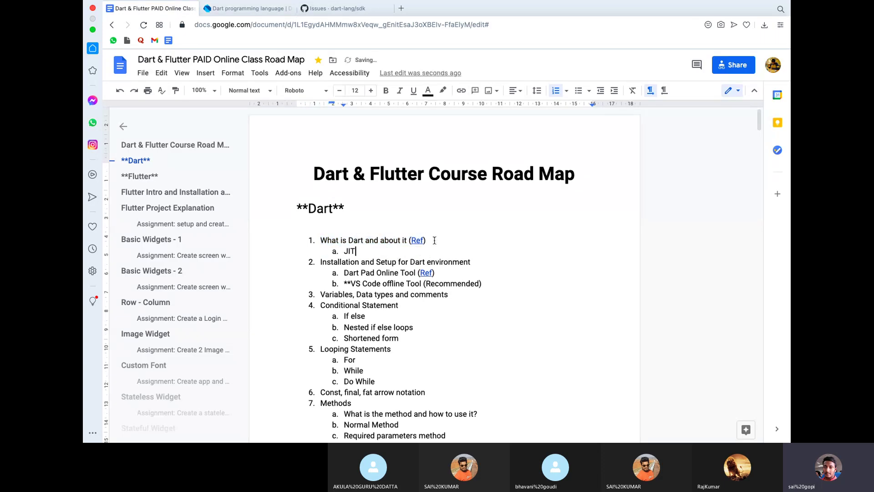
key("Return")
type("AOT")
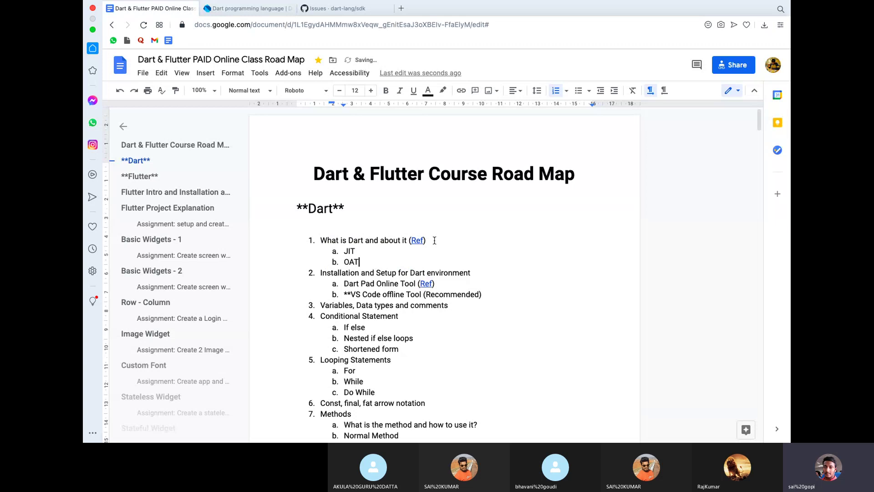
Extend the JIT sub-item to 'JIT Just In Time Complie'.
key("BackSpace")
key("BackSpace")
key("BackSpace")
type("AO")
type("T")
type("J")
type("ust In")
type(" Time Cop")
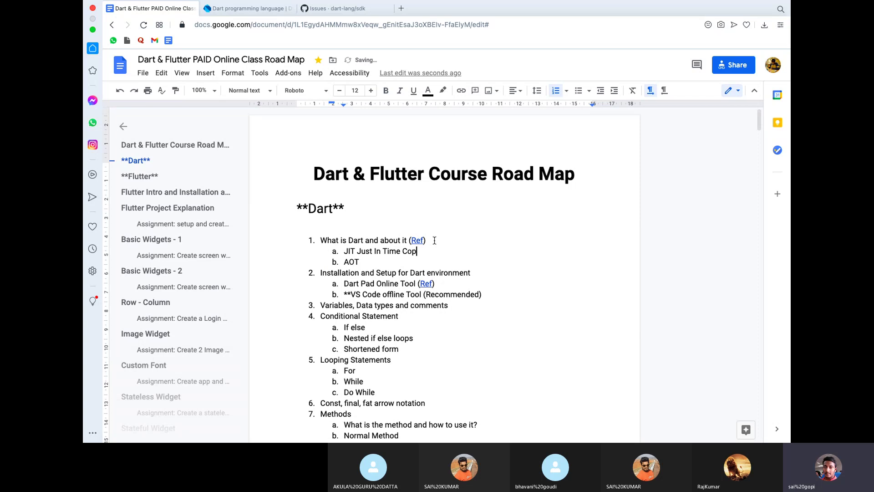
key("BackSpace")
type("mplie")
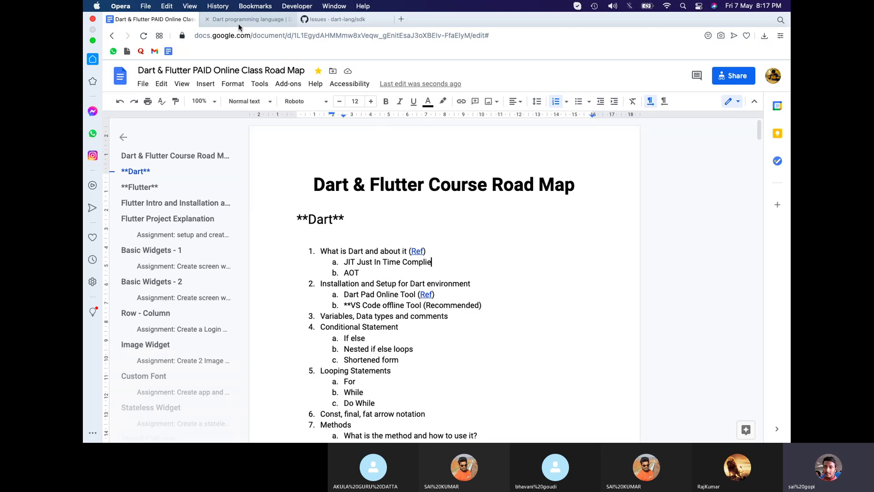
mouse_move(249, 8)
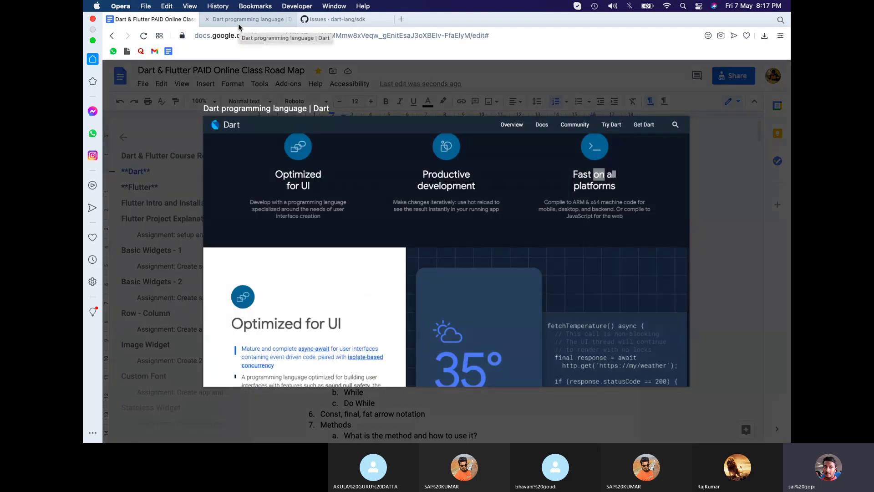
left_click(238, 23)
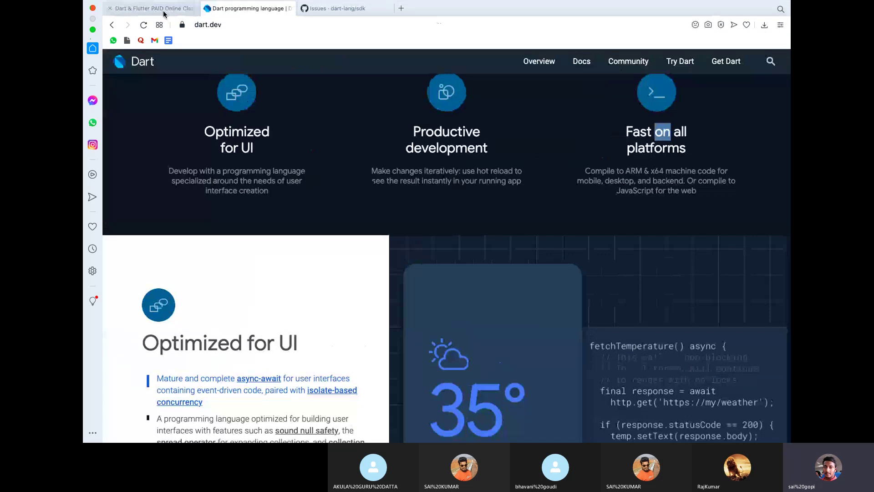
left_click(162, 11)
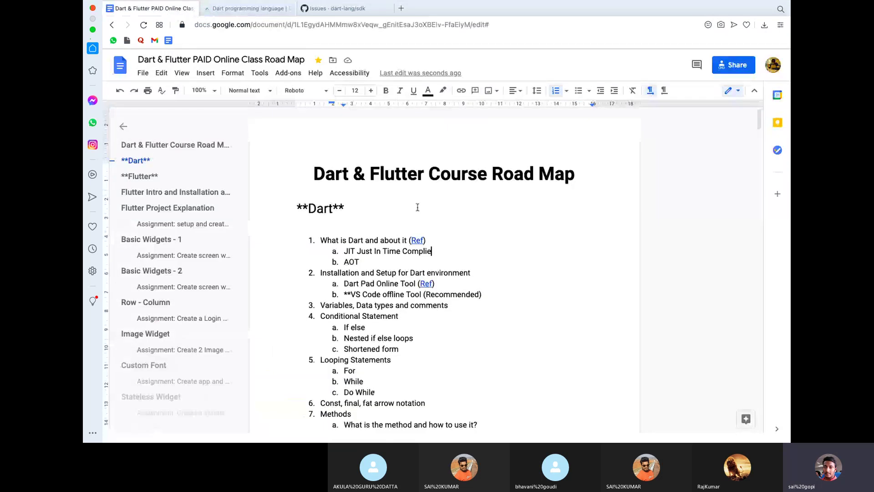
Accept the 'Compiler' spelling fix and extend AOT to 'AOT - Ahead Of Time'.
left_click(418, 261)
left_click(431, 242)
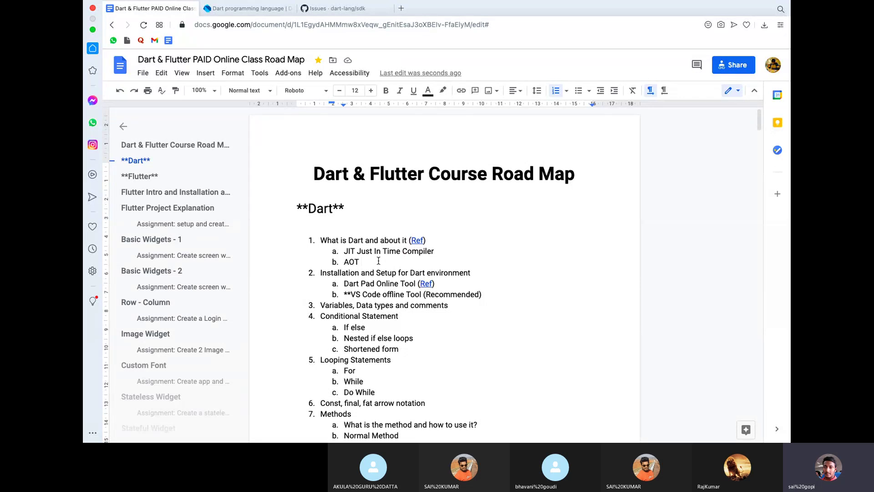
type("Ah")
type("ead O")
type("f")
type("Time")
Highlight the words JIT, AOT and Compiler in the sub-items to point them out.
left_click_drag(418, 262, 343, 252)
left_click(344, 253)
double_click(345, 251)
double_click(350, 262)
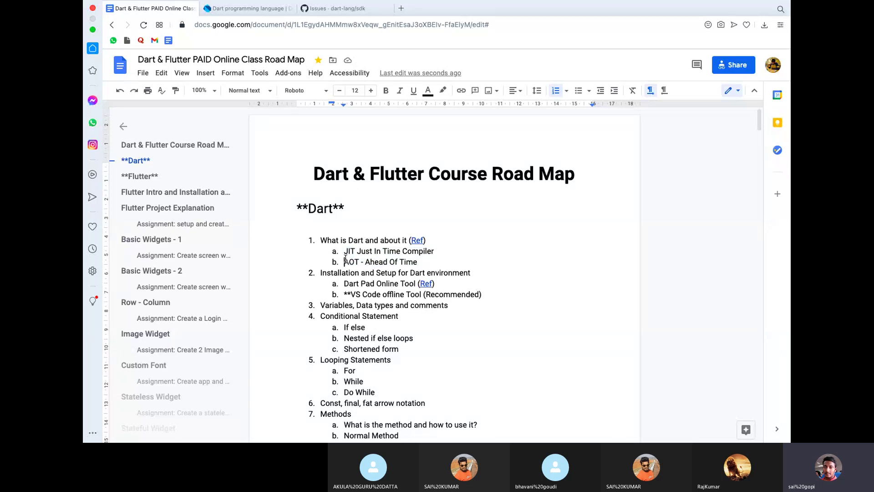
left_click(437, 254)
left_click_drag(438, 254, 345, 252)
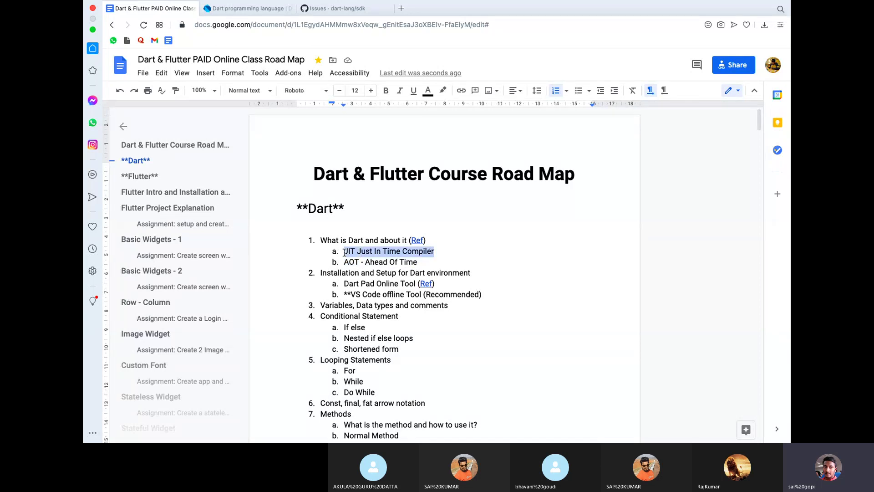
double_click(344, 252)
double_click(428, 252)
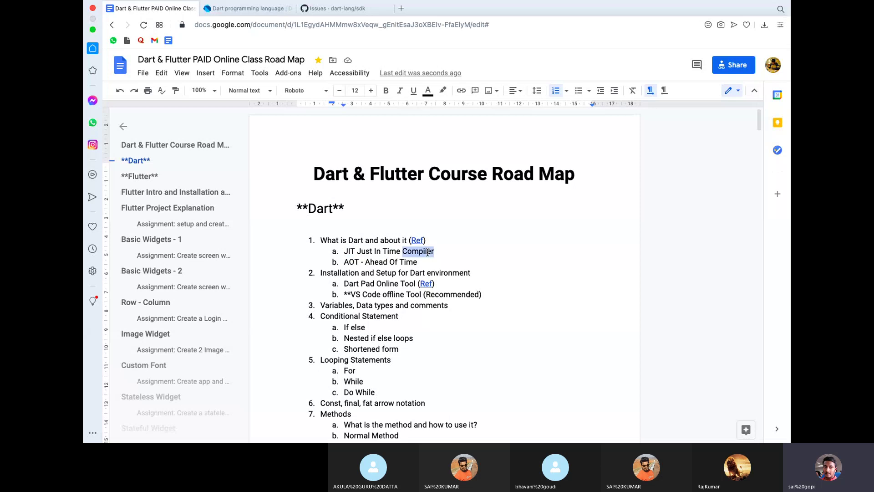
left_click(244, 10)
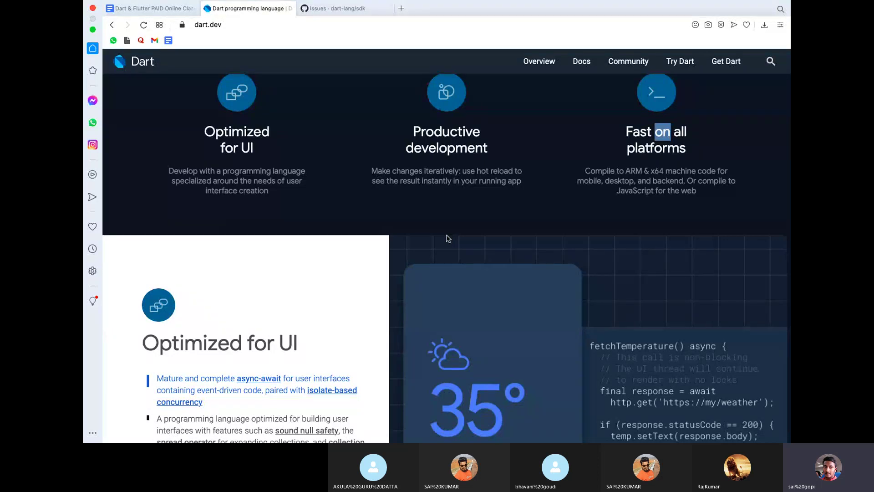
scroll(448, 238, "down", 3)
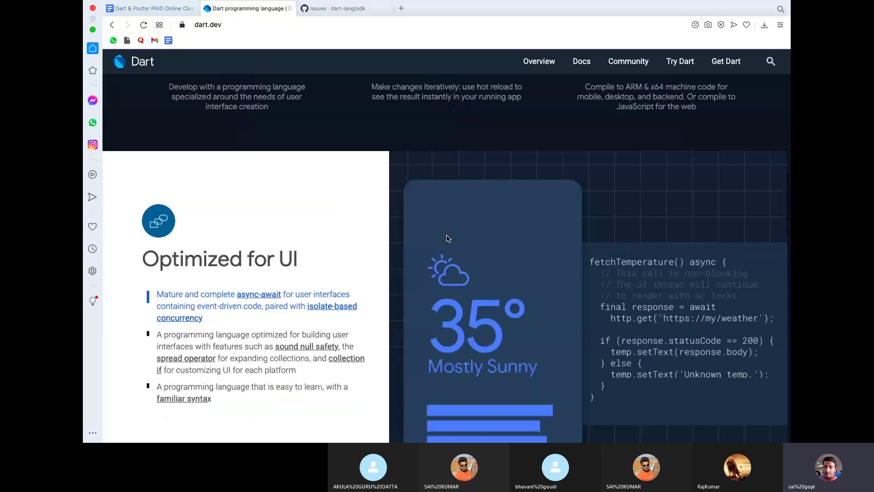
scroll(448, 237, "down", 3)
scroll(446, 235, "down", 1)
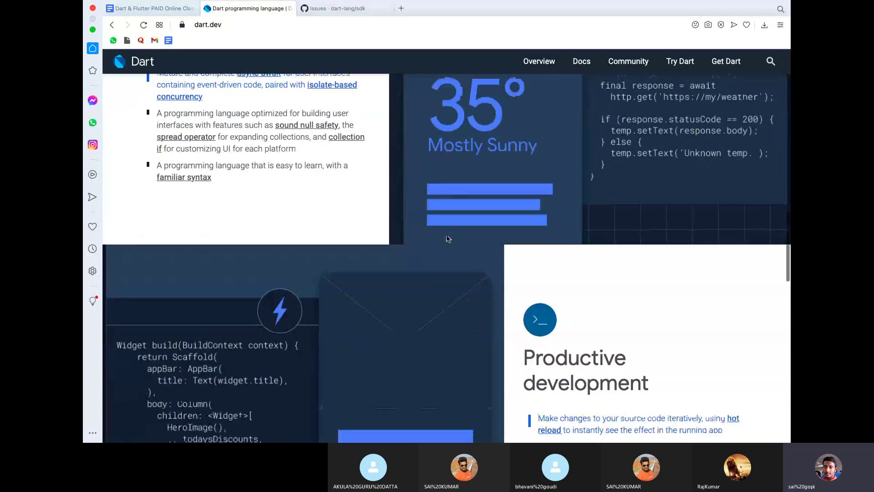
scroll(446, 236, "down", 5)
scroll(446, 238, "down", 3)
scroll(446, 238, "down", 6)
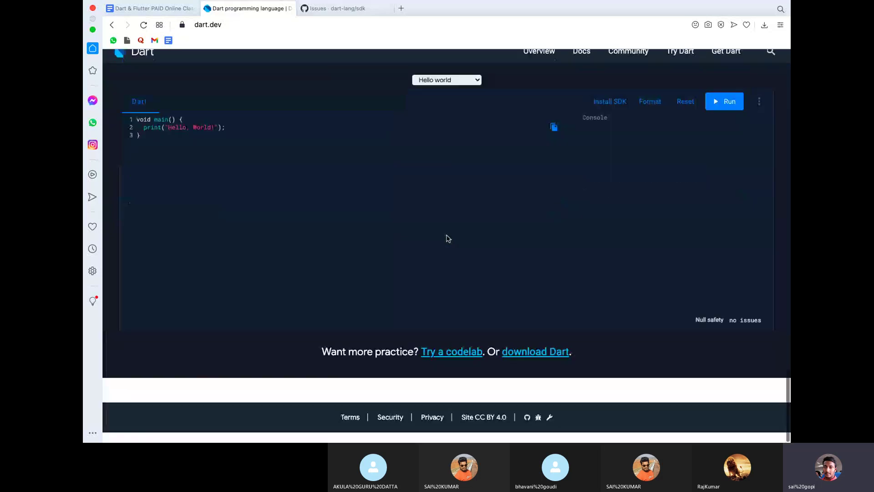
scroll(446, 238, "up", 1)
scroll(446, 238, "up", 2)
scroll(448, 238, "up", 5)
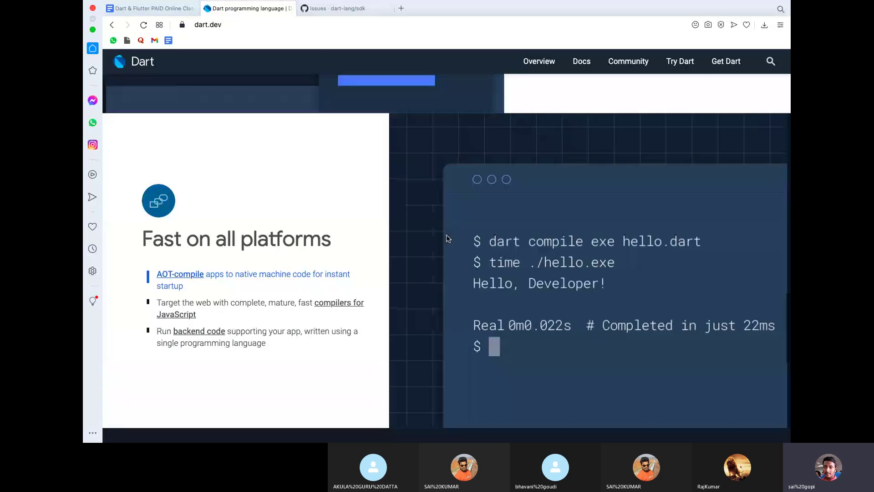
scroll(448, 238, "up", 5)
scroll(448, 237, "up", 4)
scroll(447, 237, "up", 5)
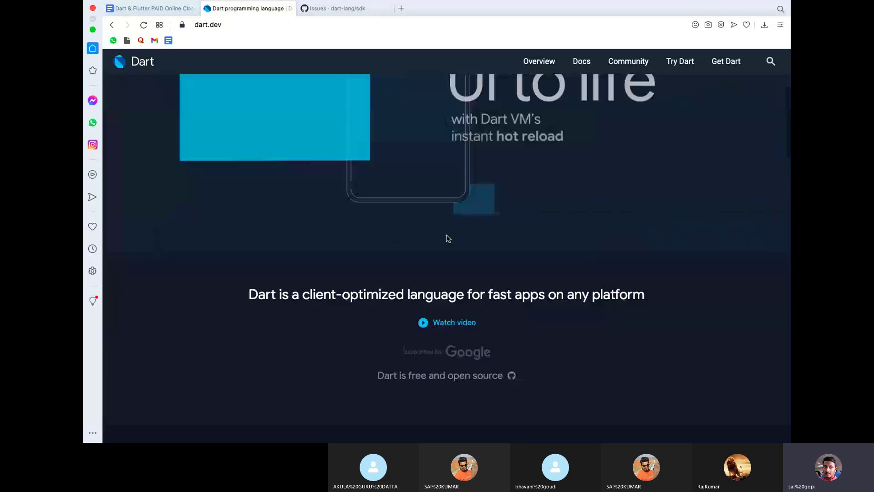
scroll(447, 237, "up", 3)
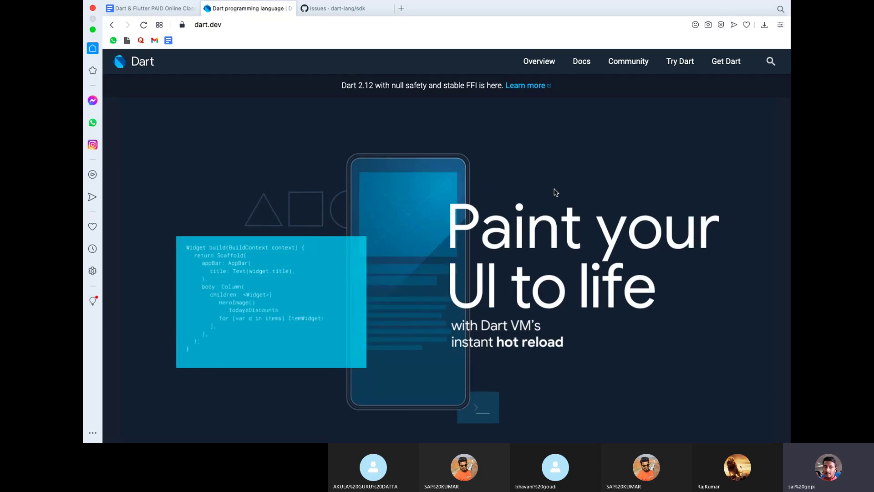
left_click(338, 9)
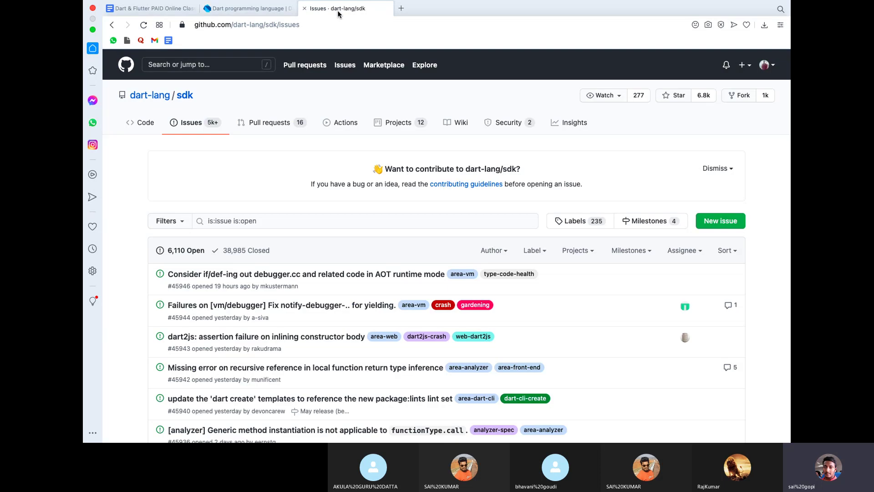
left_click(269, 9)
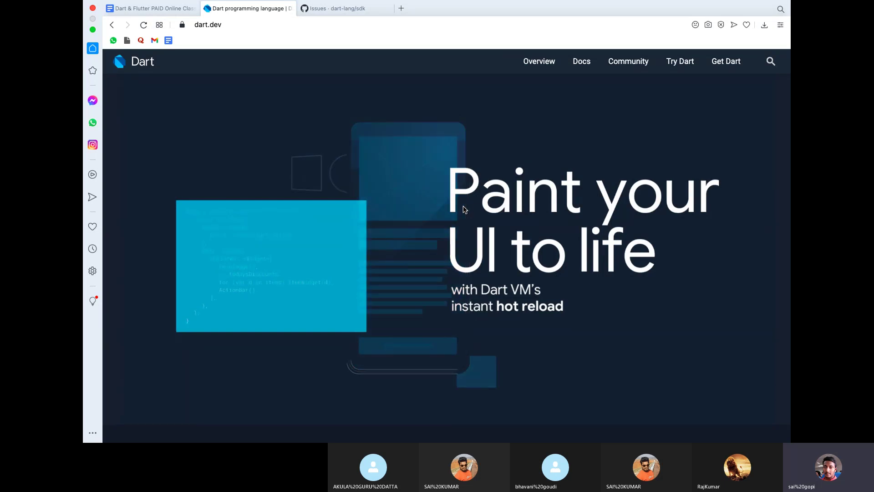
scroll(464, 210, "down", 2)
scroll(464, 207, "down", 3)
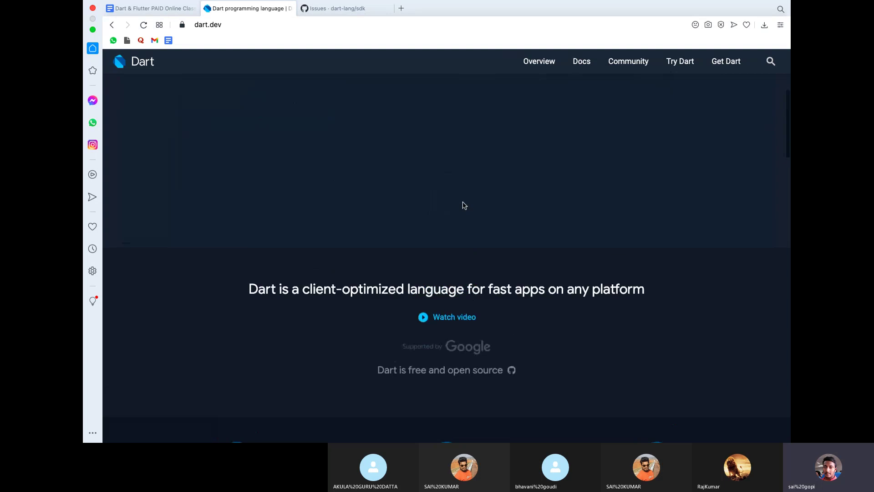
scroll(463, 205, "up", 1)
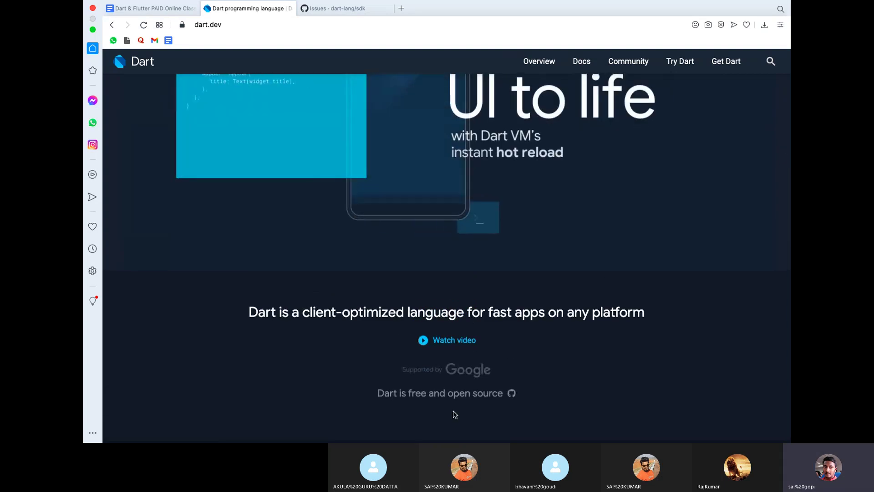
scroll(504, 190, "up", 2)
scroll(505, 189, "up", 3)
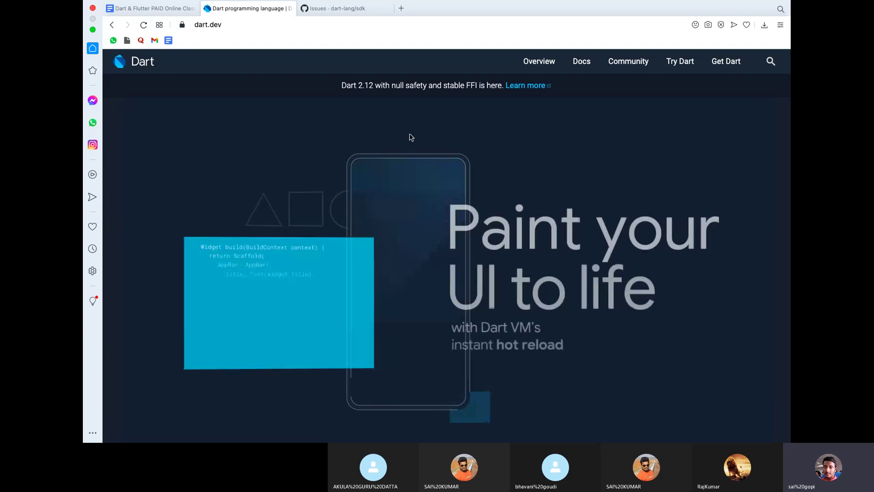
Add 'IDE - integrated Development Environment' after Dart Pad Online Tool, correcting 'Environment' spelling.
left_click(147, 10)
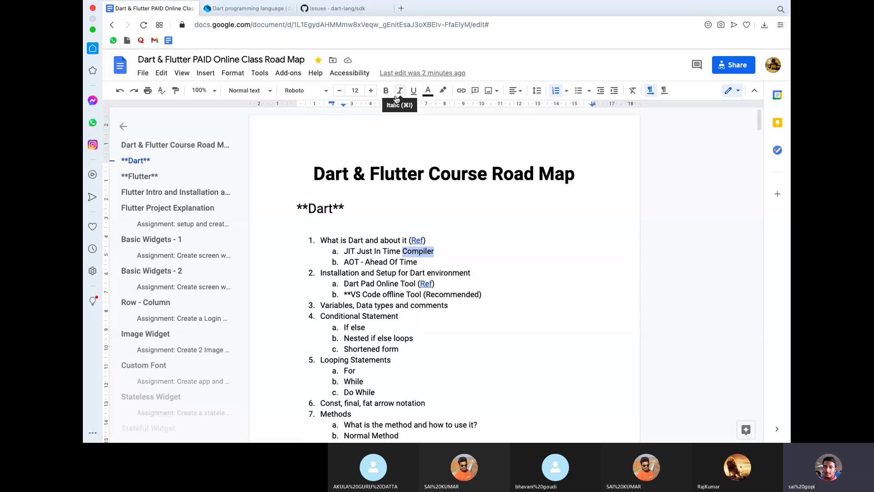
left_click(475, 282)
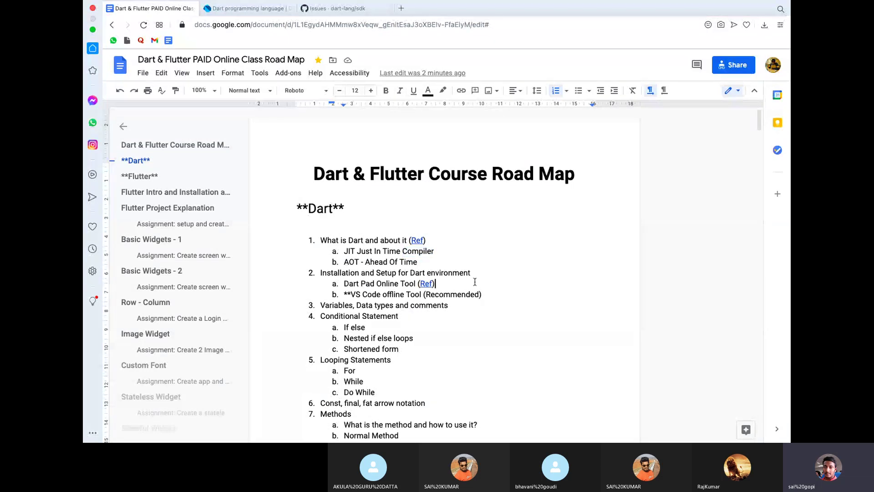
key("Return")
type("I")
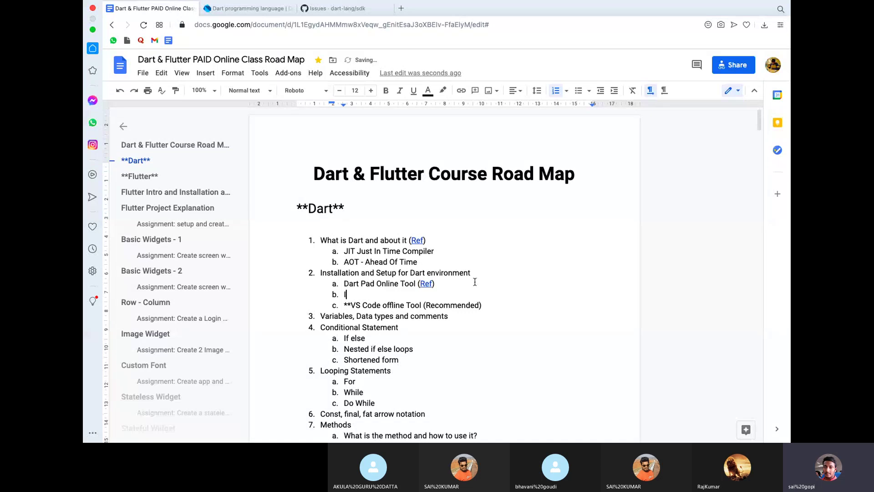
type("DE - in")
type("terg")
type("rate")
type("d")
type(" Development Enrinoment")
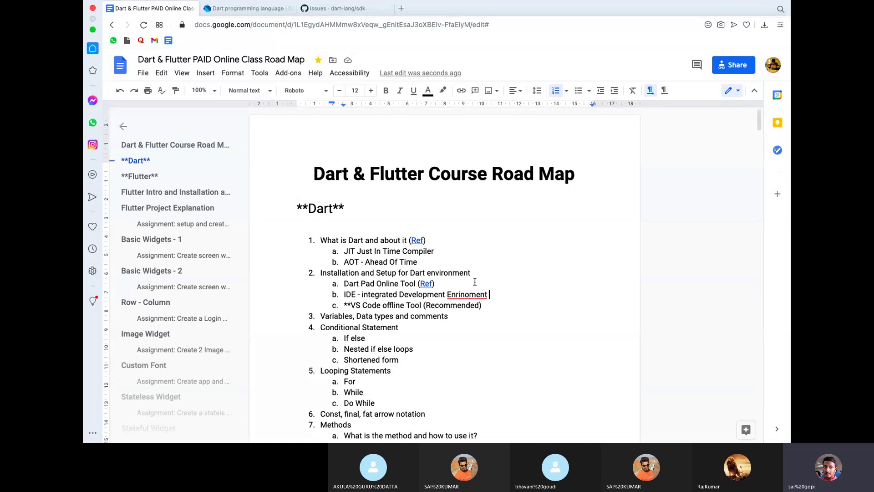
left_click(459, 295)
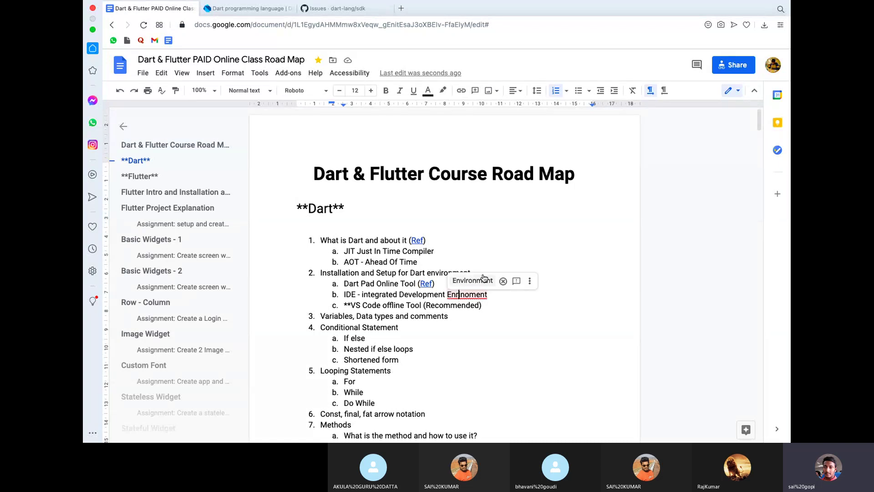
left_click(473, 280)
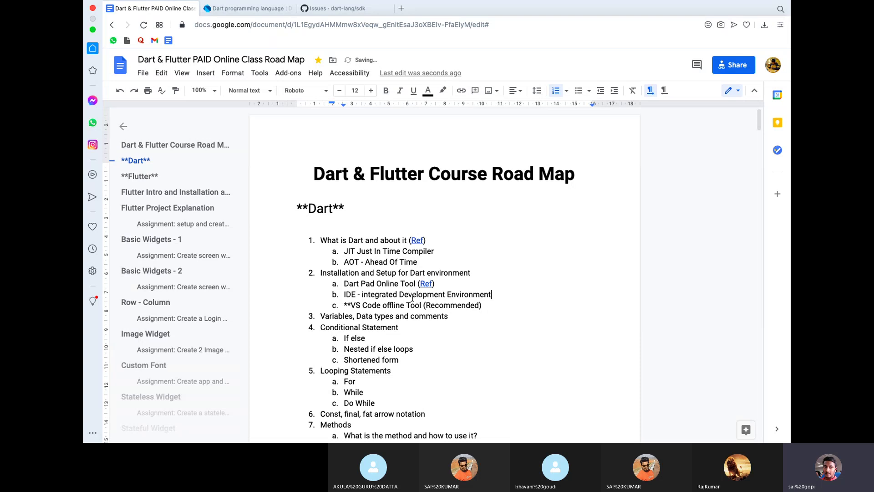
double_click(350, 297)
Move the 'IDE - integrated Development Environment' line below the VS Code item as sub-item 2c.
left_click(395, 284)
left_click_drag(492, 295, 343, 296)
key("ctrl+c")
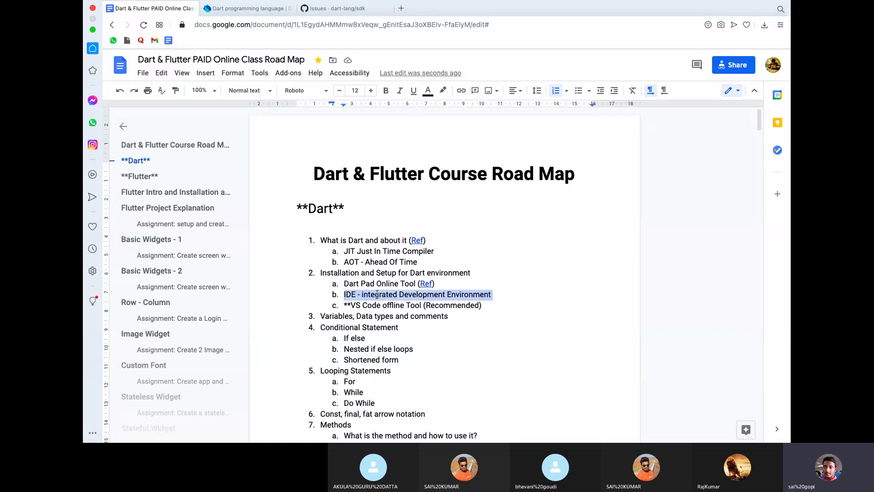
key("BackSpace")
key("BackSpace")
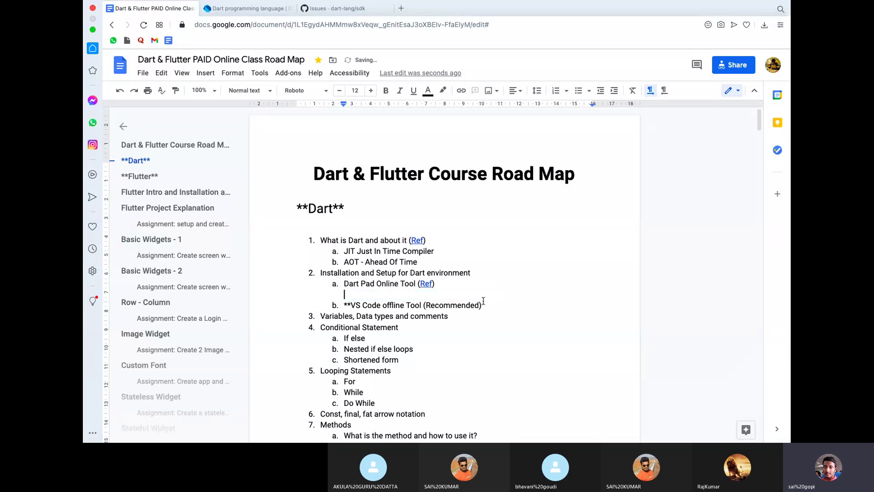
key("BackSpace")
key("BackSpace")
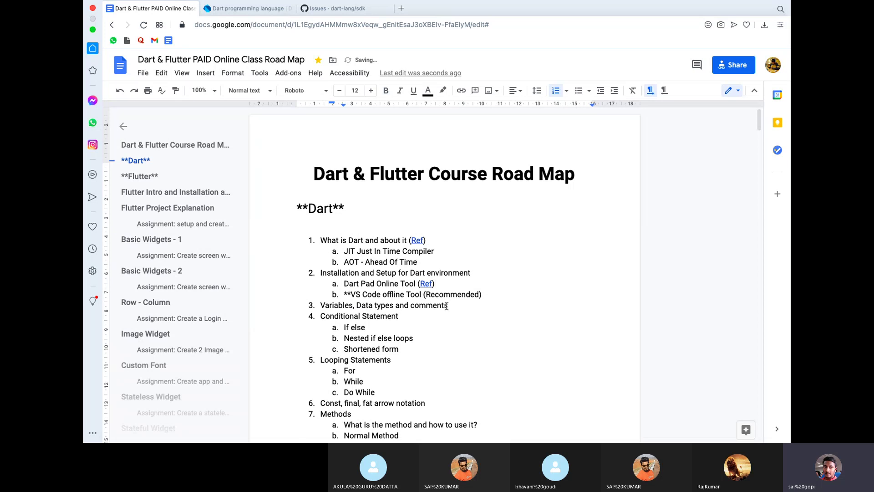
left_click(484, 295)
key("Return")
key("ctrl+v")
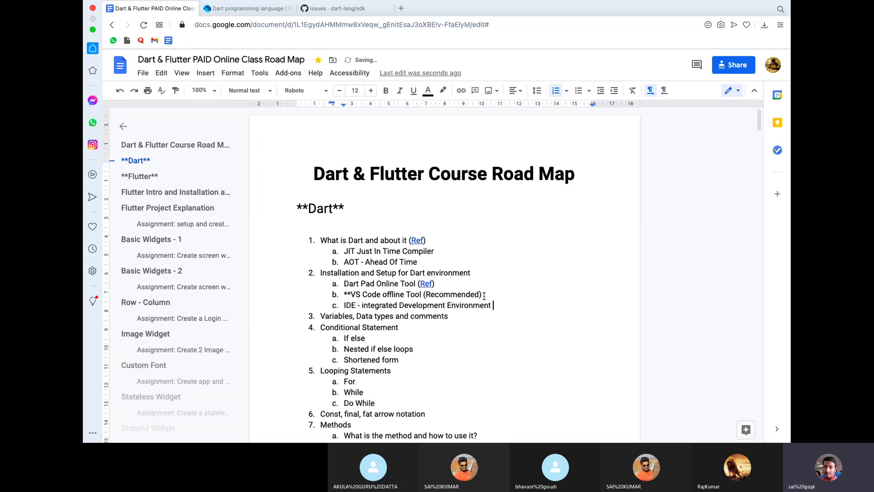
Select the list lines from What is Dart through AOT and their numbering, then clear the selection.
left_click(512, 287)
mouse_move(418, 262)
left_mouse_down()
mouse_move(313, 238)
mouse_move(424, 260)
left_mouse_up()
left_click(312, 240)
left_click(312, 240)
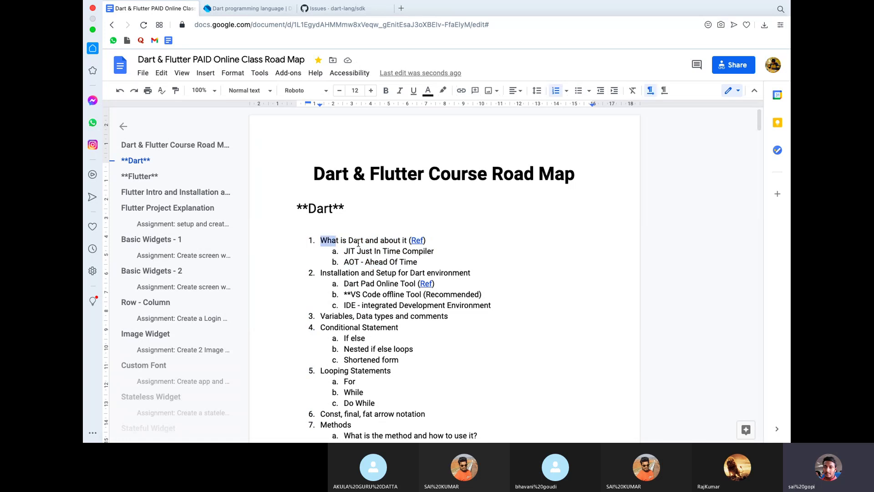
left_click(423, 260)
mouse_move(706, 437)
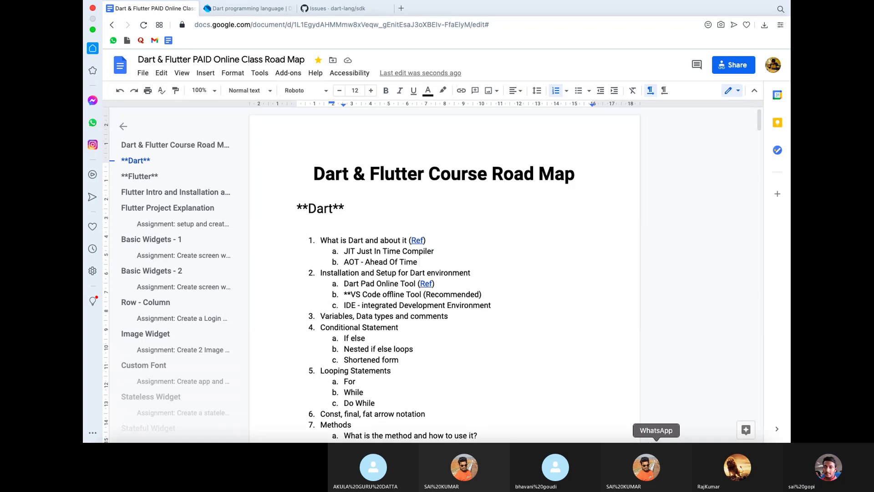
Bring the Skype app window to the front.
left_click(704, 426)
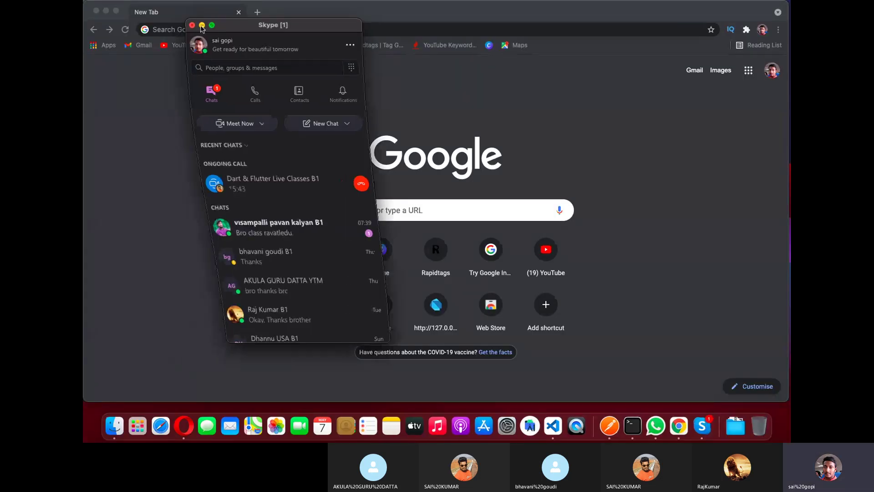
left_click(724, 397)
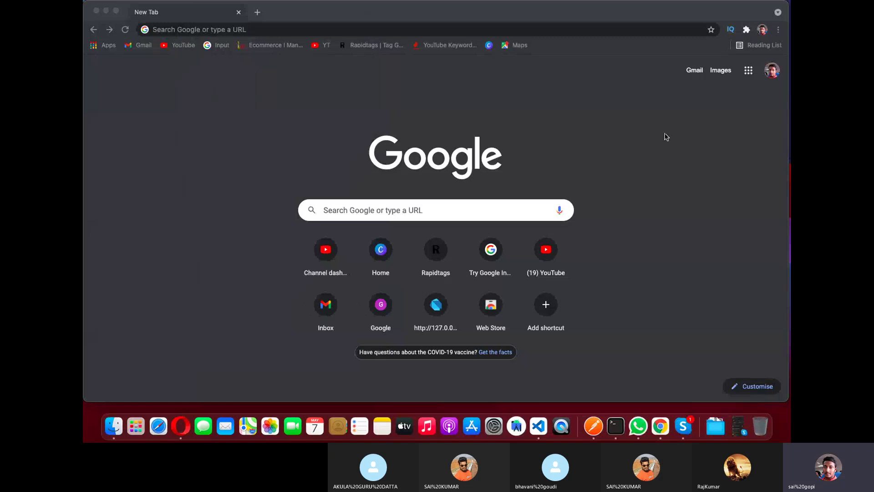
key("super+Tab")
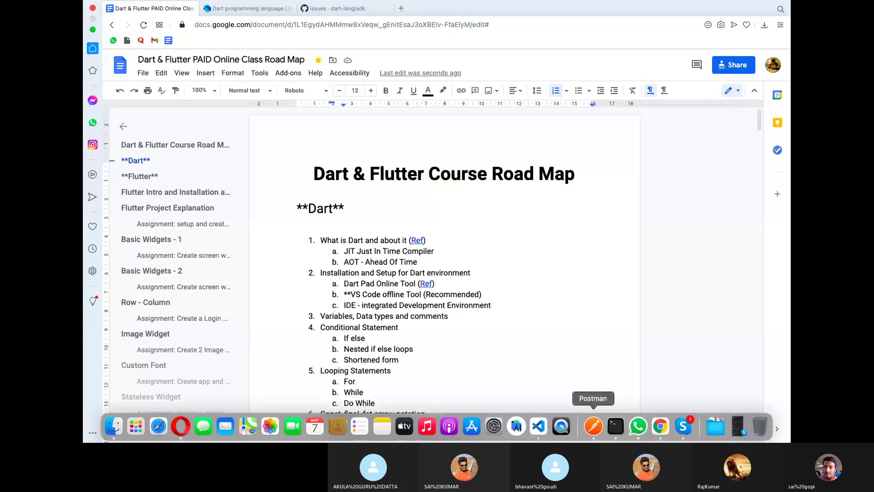
mouse_move(682, 426)
left_click(656, 436)
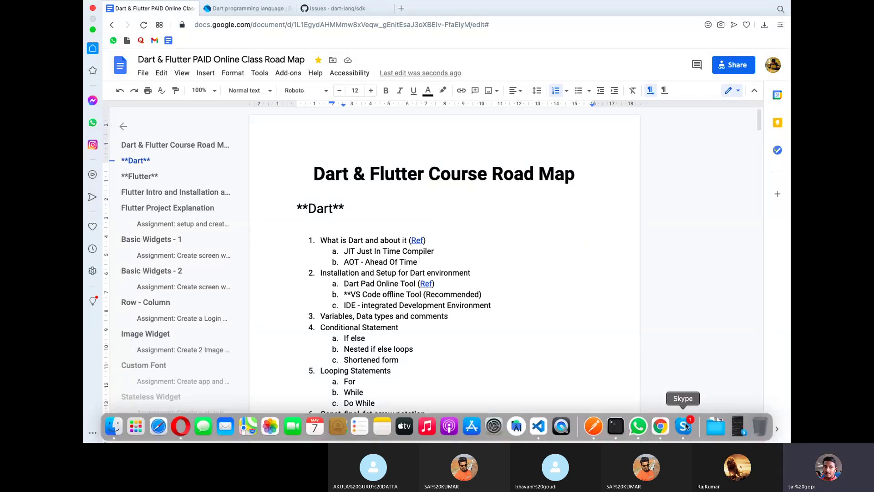
left_click(683, 425)
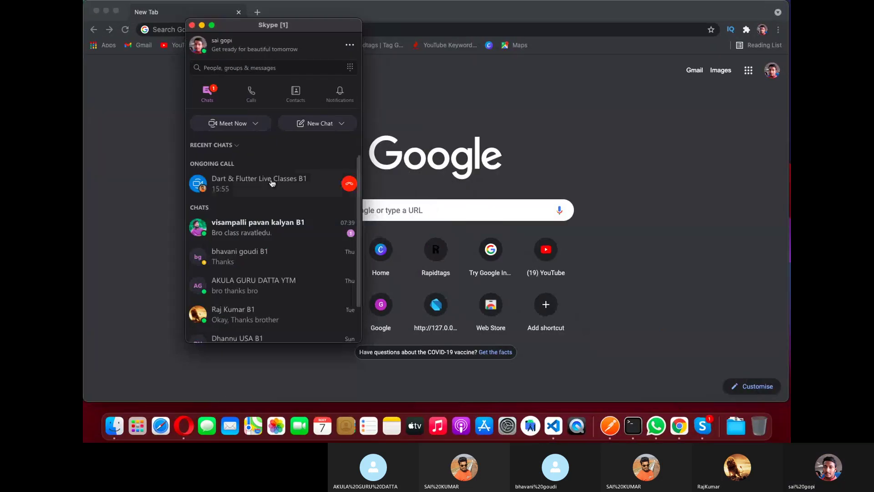
Open the Dart & Flutter class call, return it to a small window and close its chat panel.
left_click(267, 183)
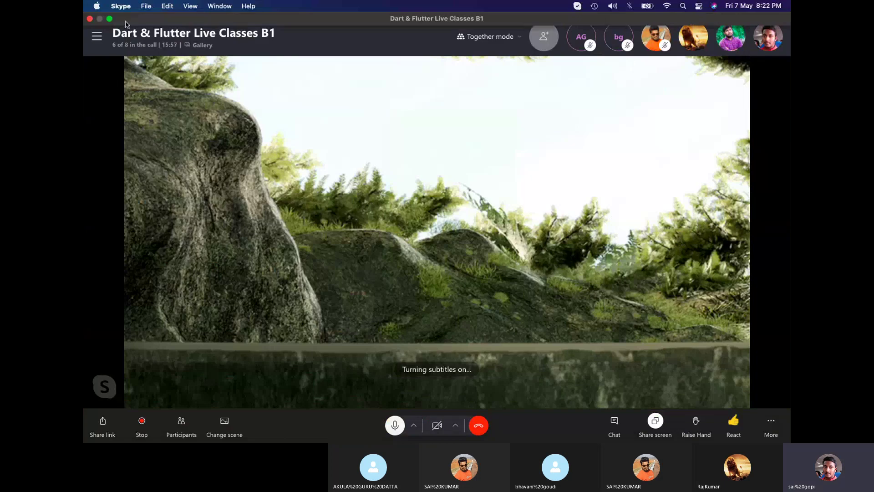
left_click(110, 19)
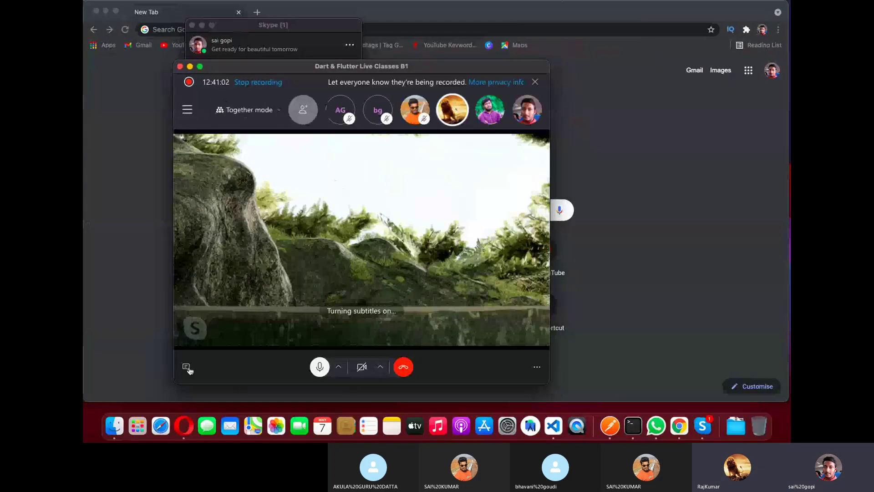
left_click(186, 366)
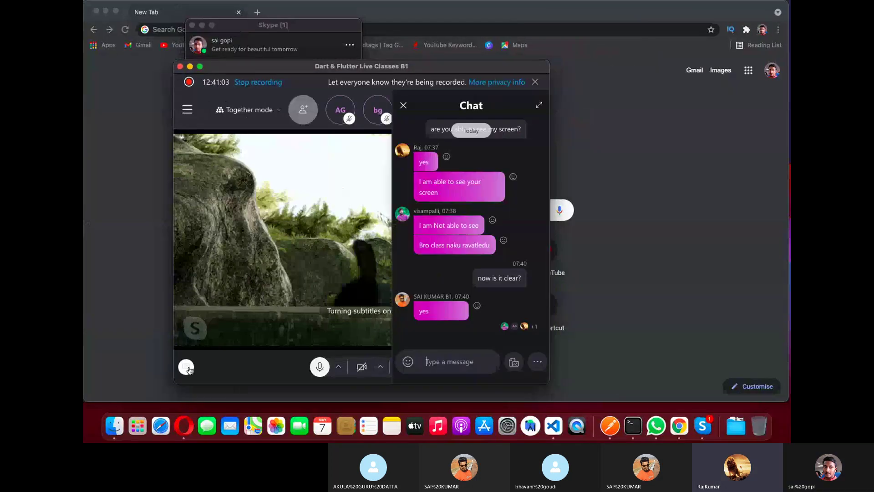
left_click(403, 105)
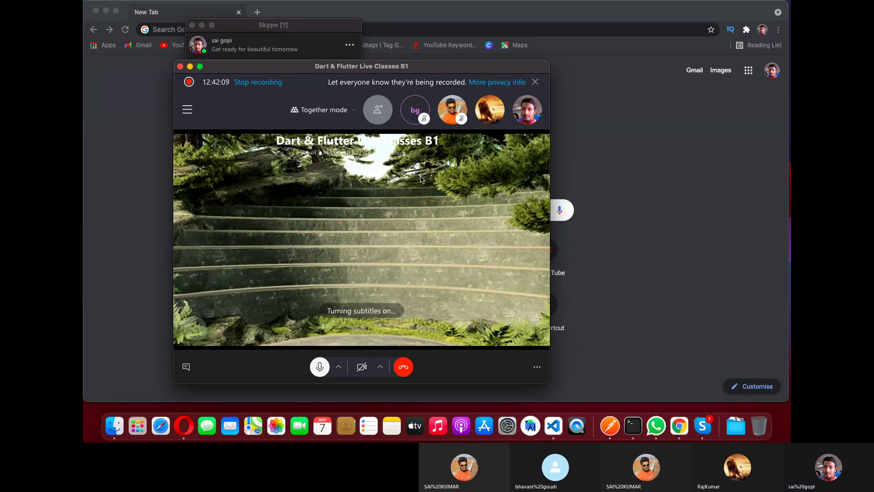
Minimise Chrome and nudge the Skype call window slightly to the right.
left_click(106, 14)
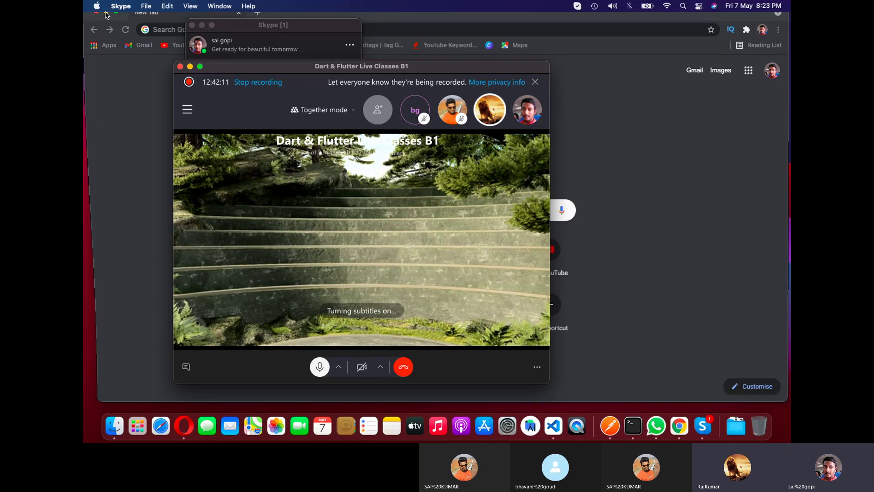
left_click_drag(319, 65, 347, 47)
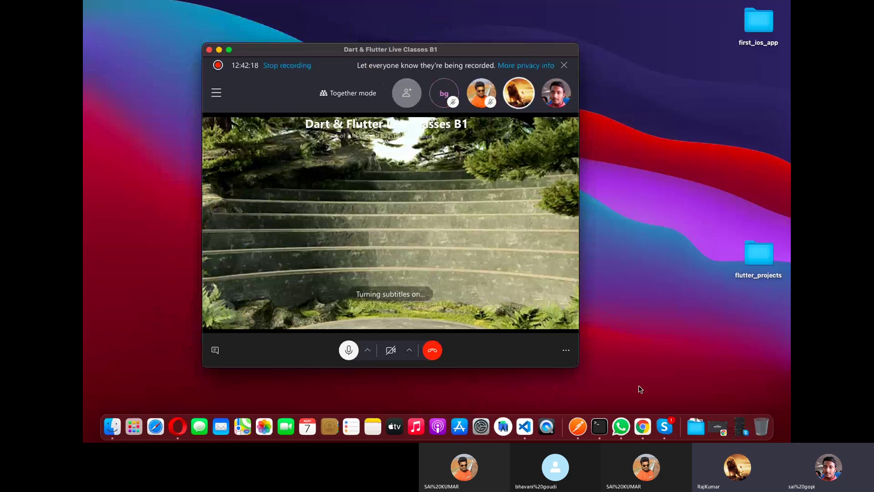
Show the course road map in Opera and open a new Speed Dial tab.
left_click(178, 426)
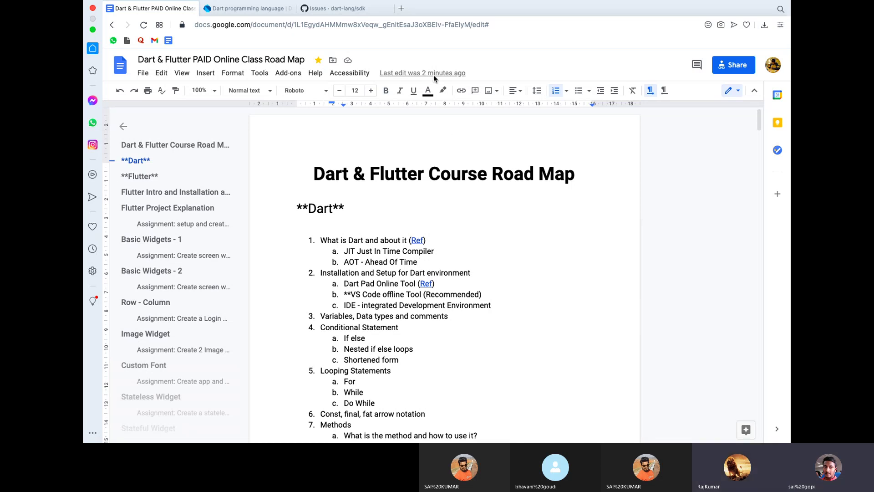
left_click(403, 9)
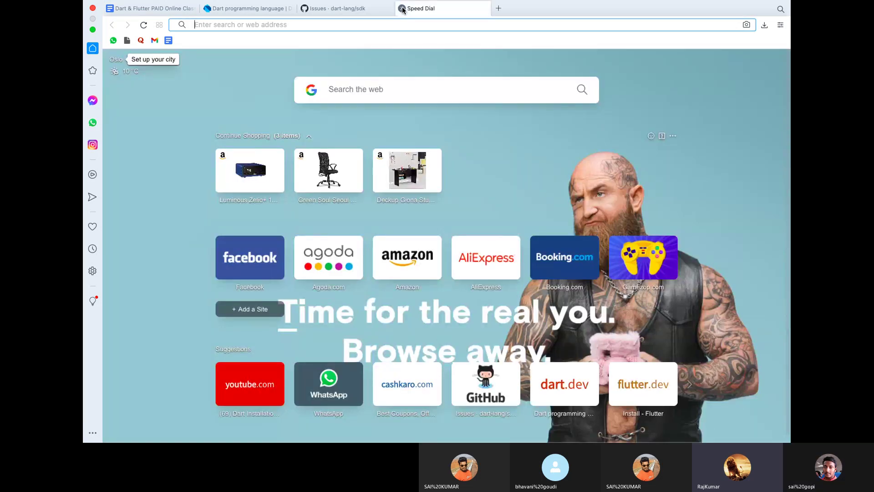
Switch from Opera back to the Skype class call window.
key("super+Tab")
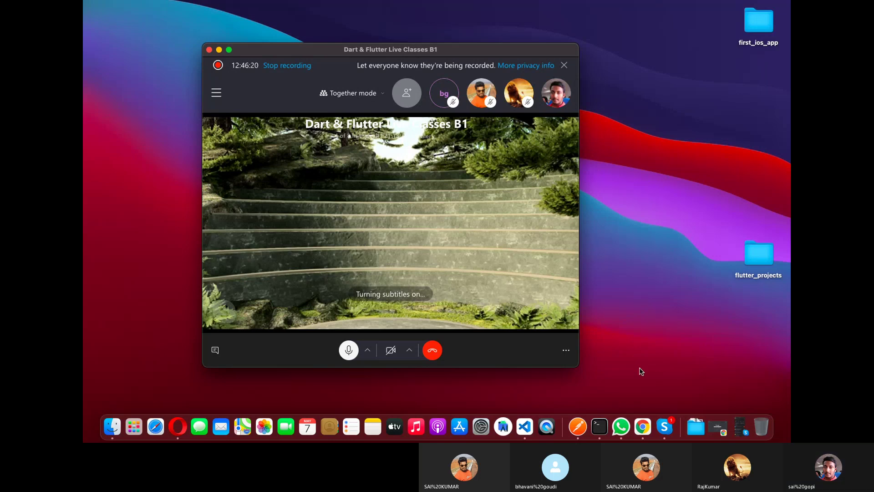
In the road map document, select 'Online' in the Dart Pad item, then go to the Speed Dial tab.
left_click(177, 425)
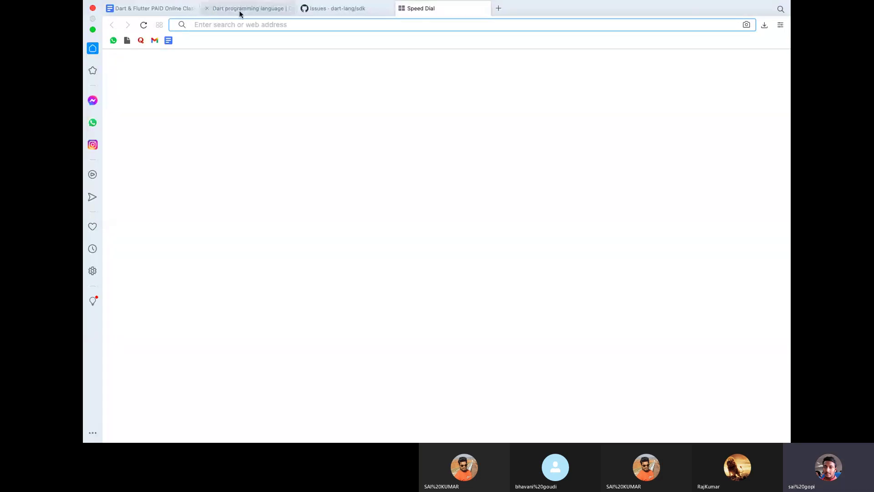
left_click(240, 13)
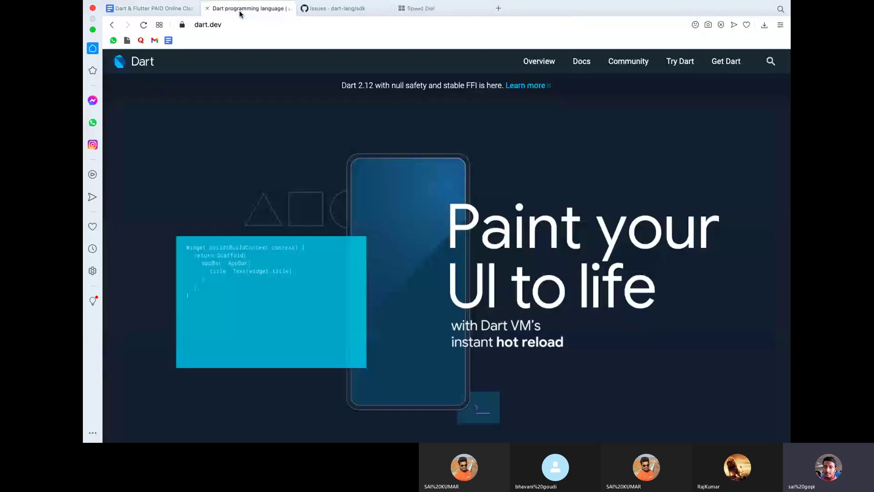
left_click(148, 11)
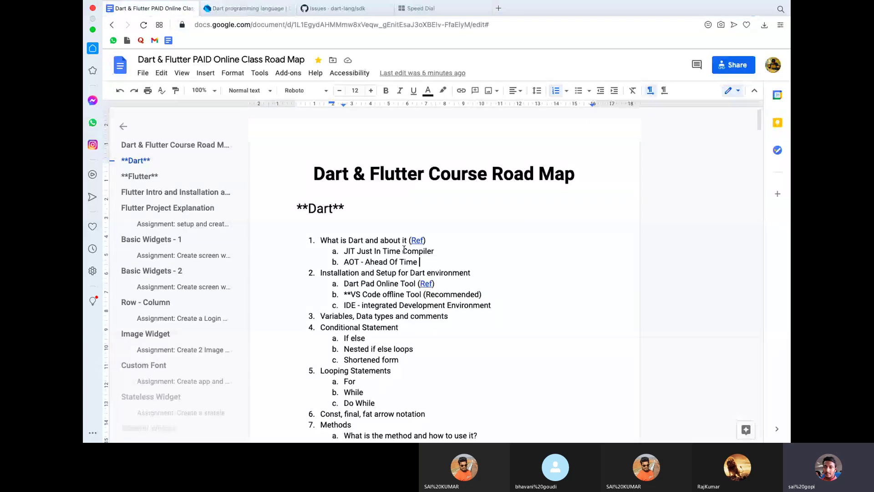
scroll(404, 249, "down", 1)
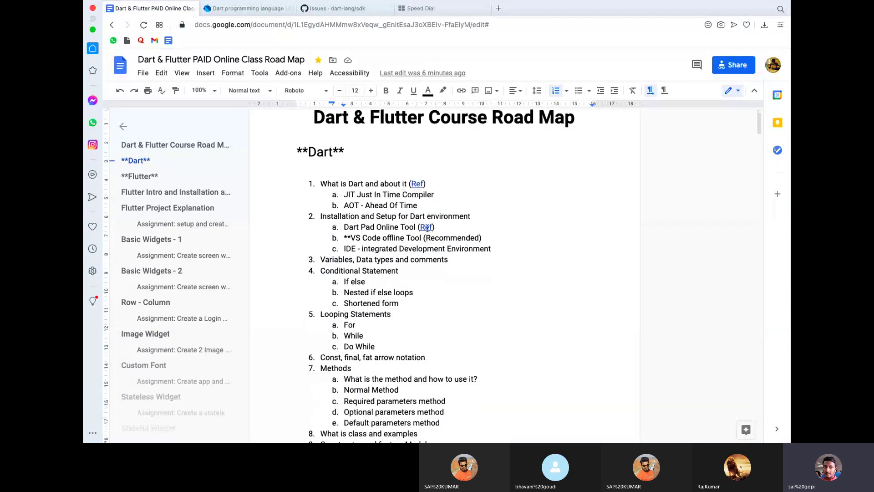
double_click(386, 228)
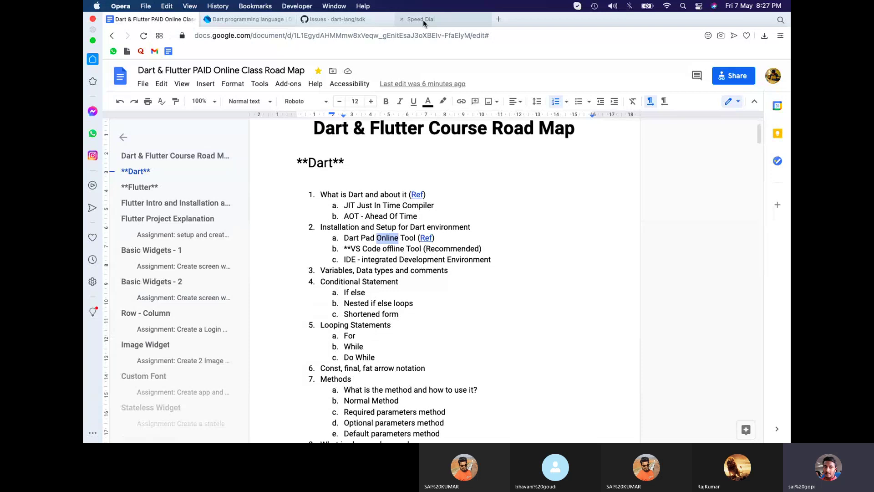
left_click(422, 20)
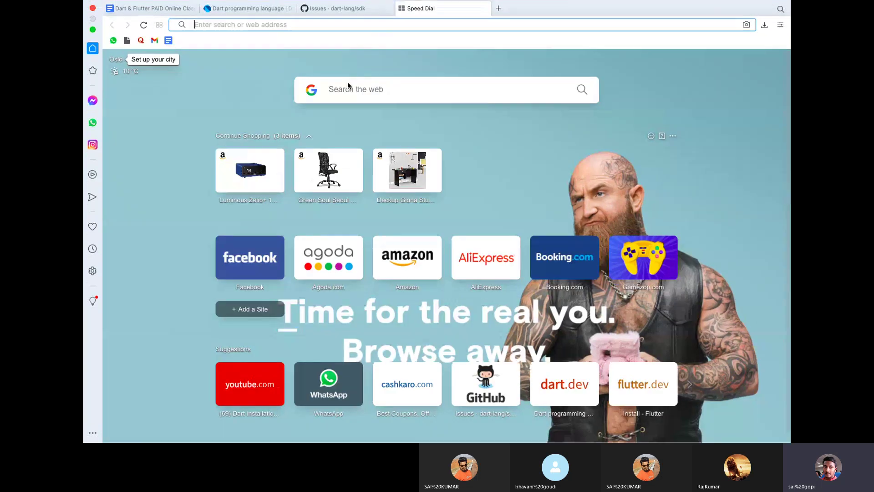
Search 'dart pad', open DartPad from the results, then restore the minimized Skype window.
type("dart pad")
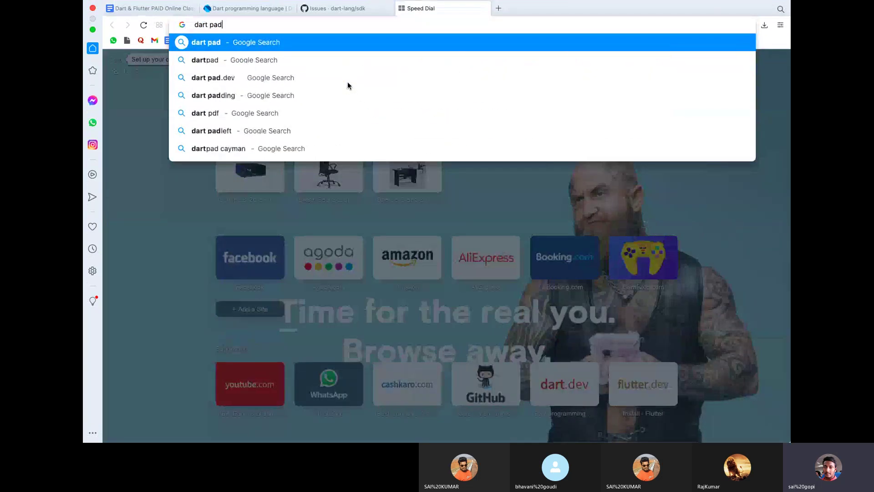
key("Return")
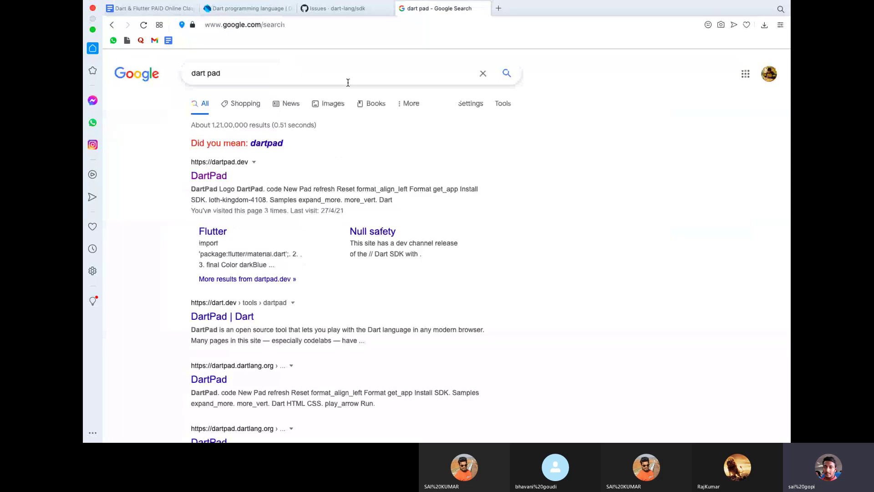
left_click(216, 178)
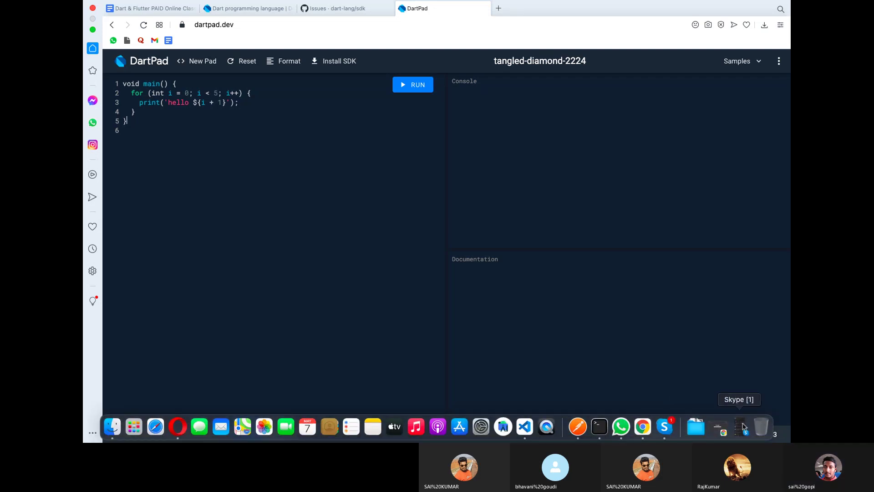
mouse_move(737, 427)
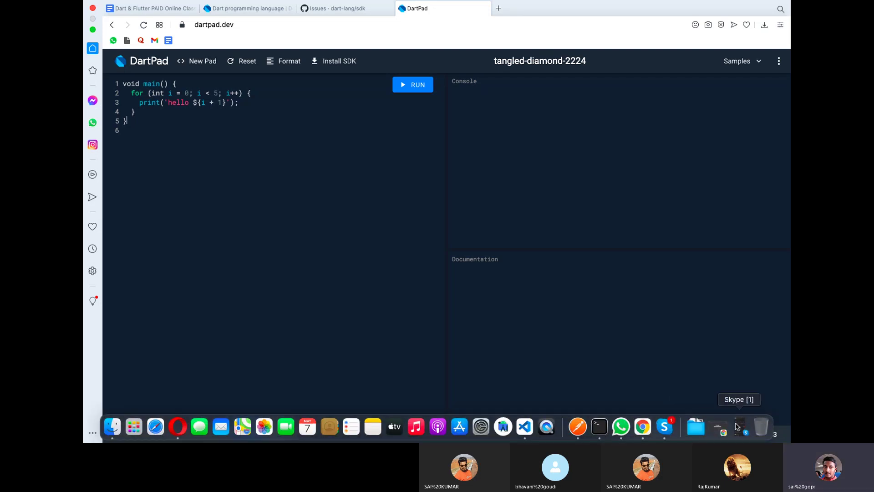
left_click(741, 427)
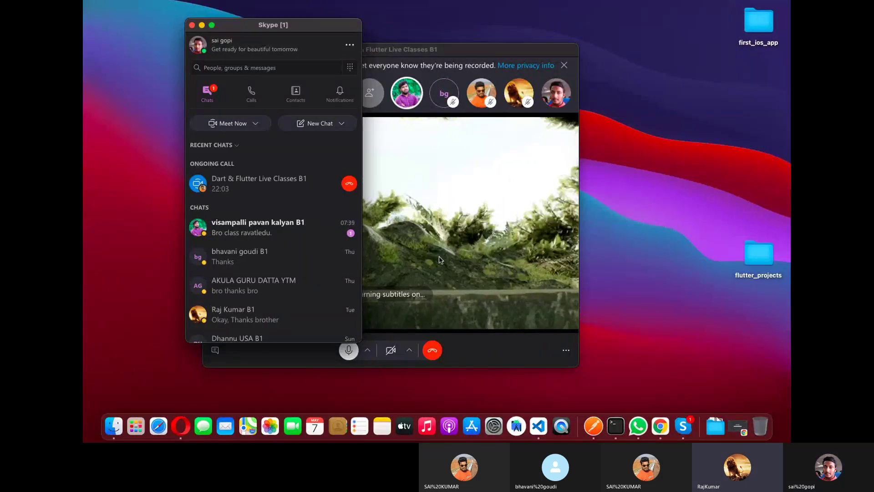
Bring up the class call window, dismiss the recording privacy notice and toggle the call chat.
left_click(202, 25)
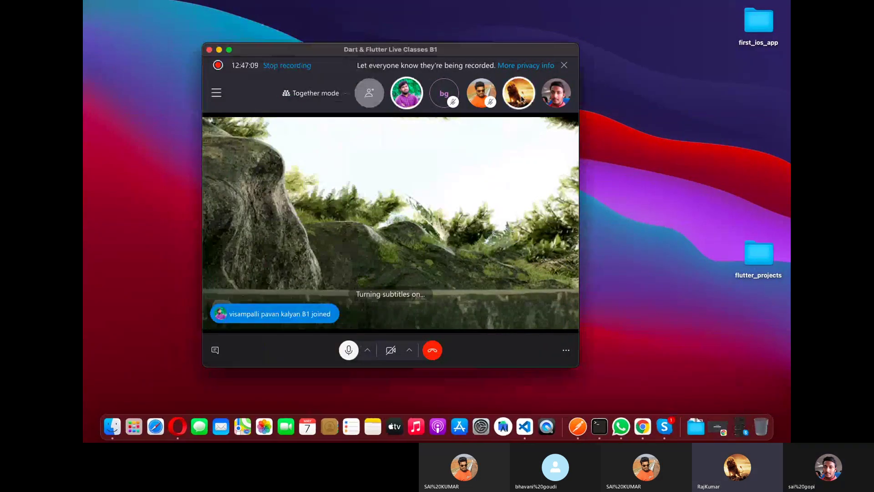
left_click(228, 50)
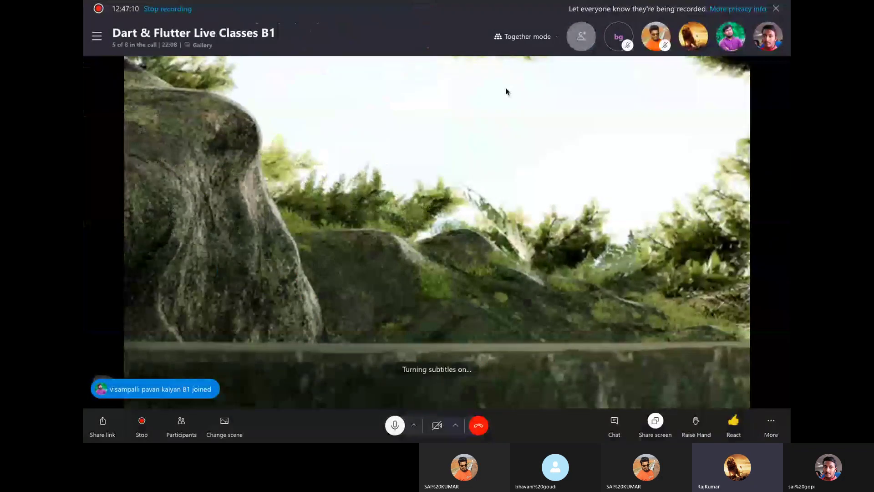
left_click(109, 18)
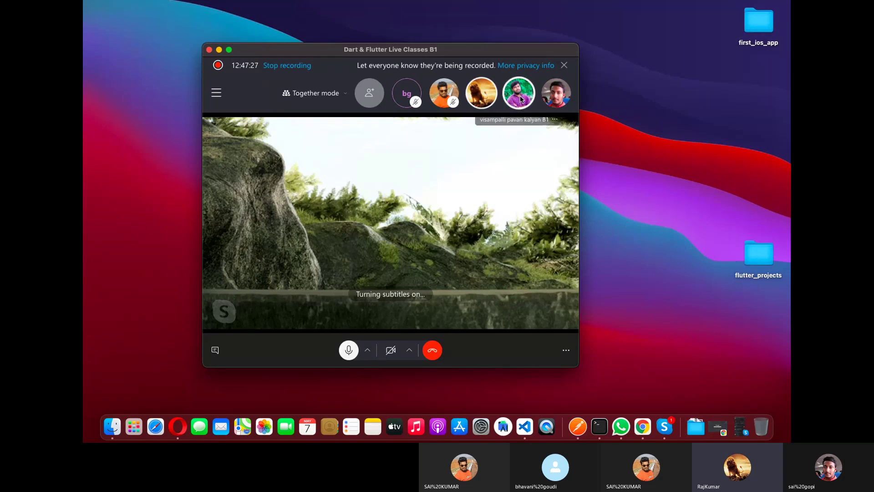
left_click(214, 351)
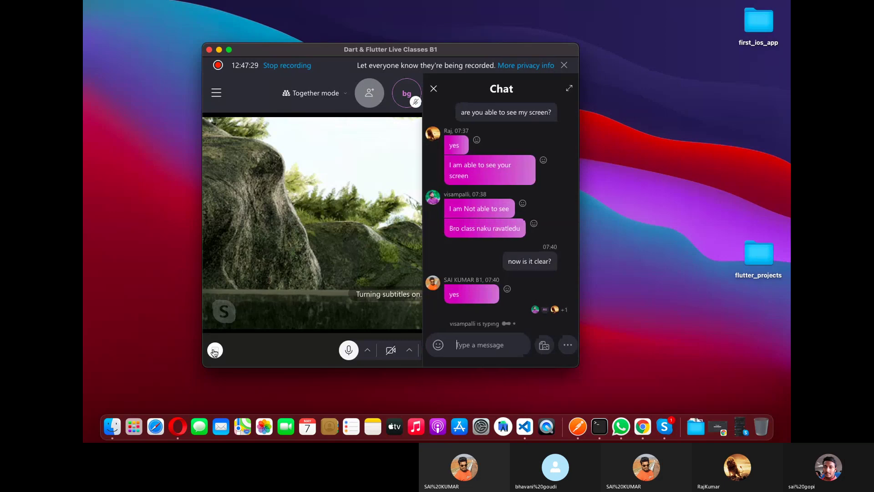
left_click(564, 66)
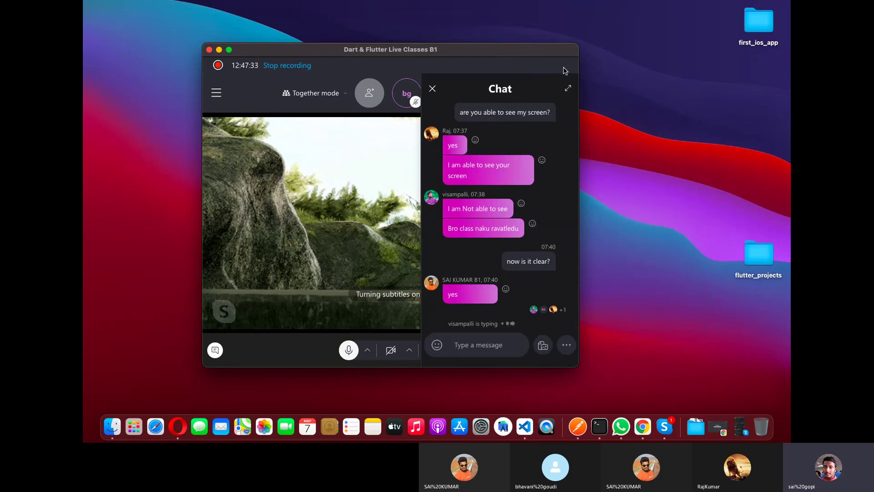
left_click(432, 88)
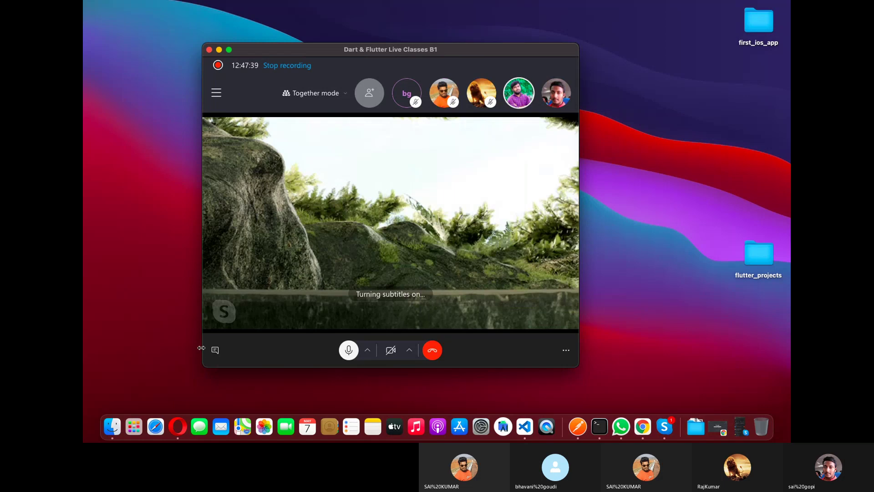
left_click(215, 350)
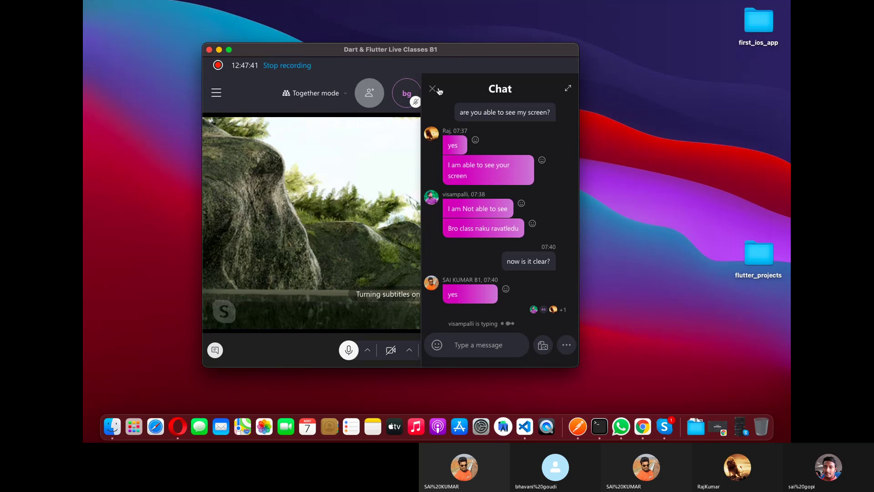
left_click(433, 89)
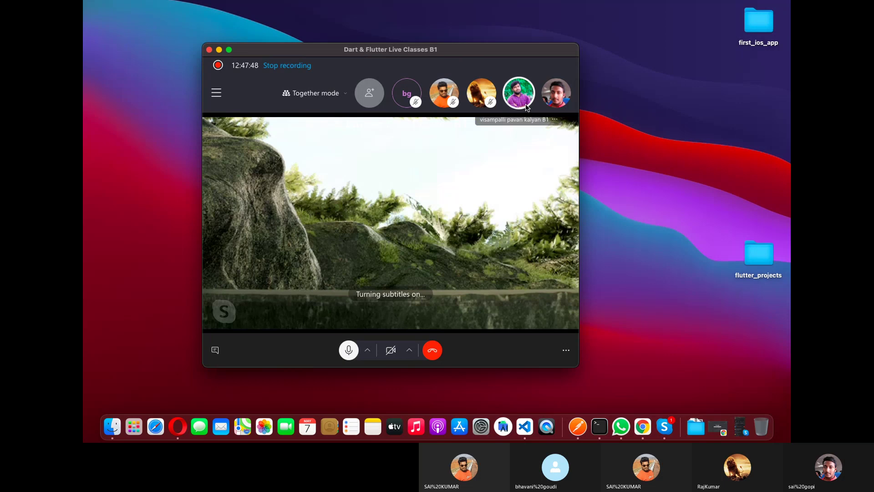
Mute a participant in the call, then switch back to Opera showing DartPad.
left_click(555, 121)
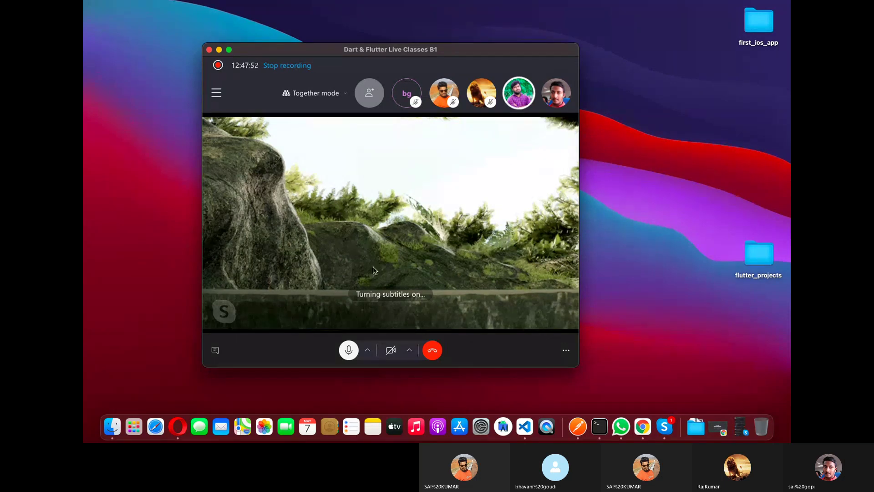
left_click(215, 350)
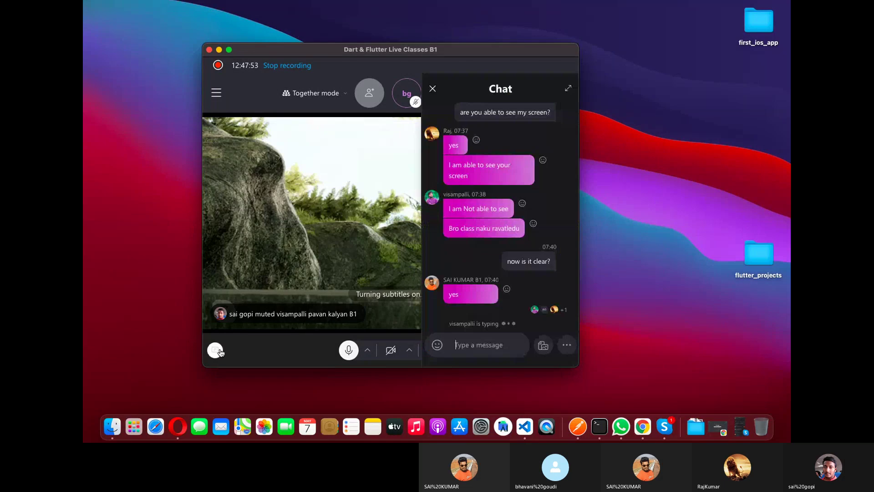
left_click(432, 89)
key("super+Tab")
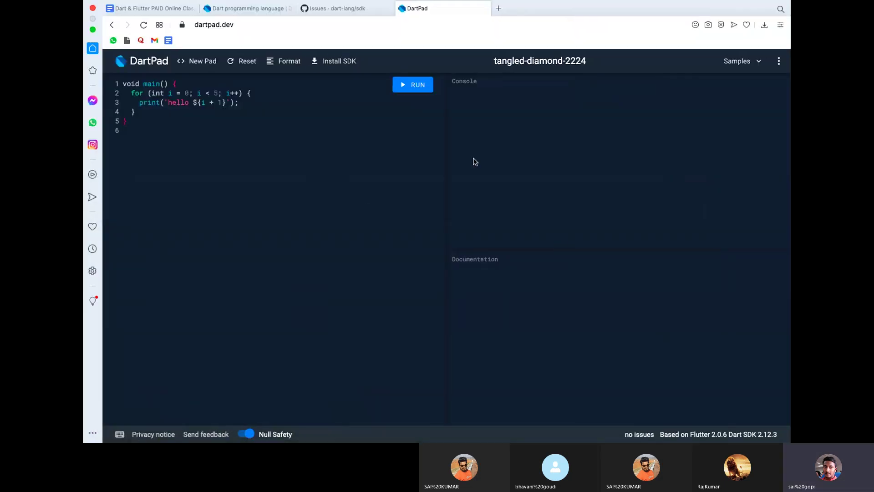
Check the DartPad reference link in the course road map document.
left_click(255, 25)
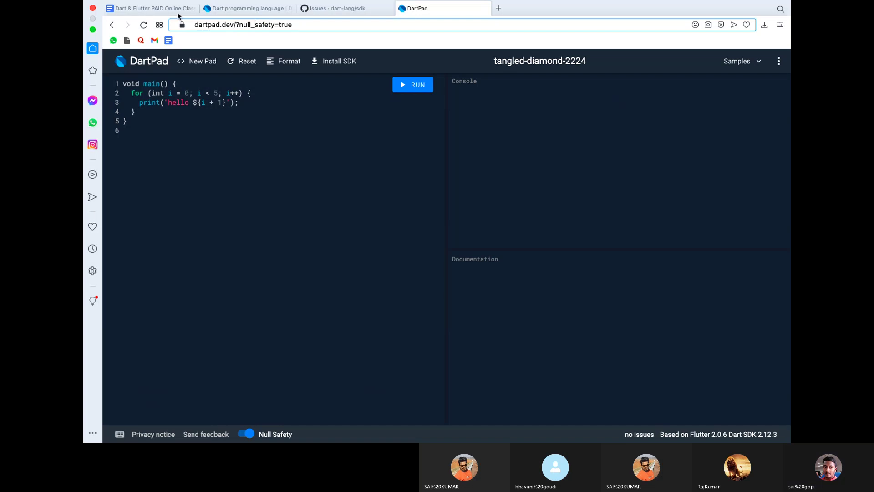
left_click(153, 8)
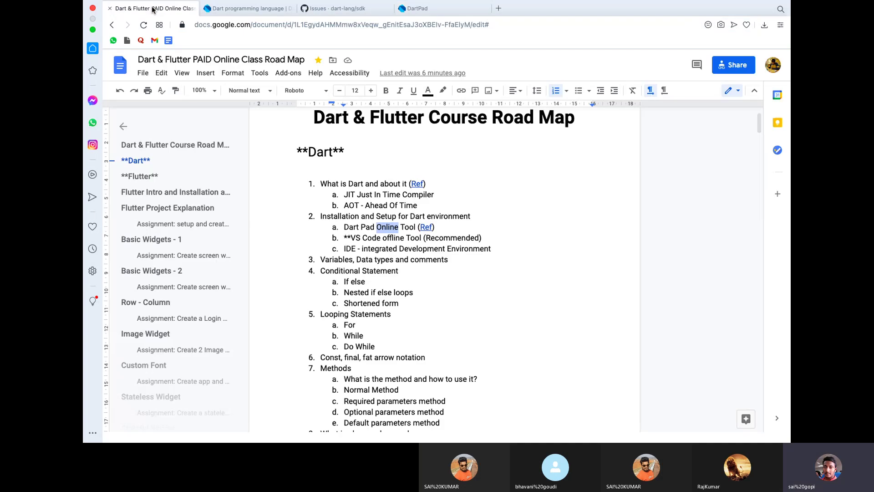
left_click(426, 227)
left_click(503, 191)
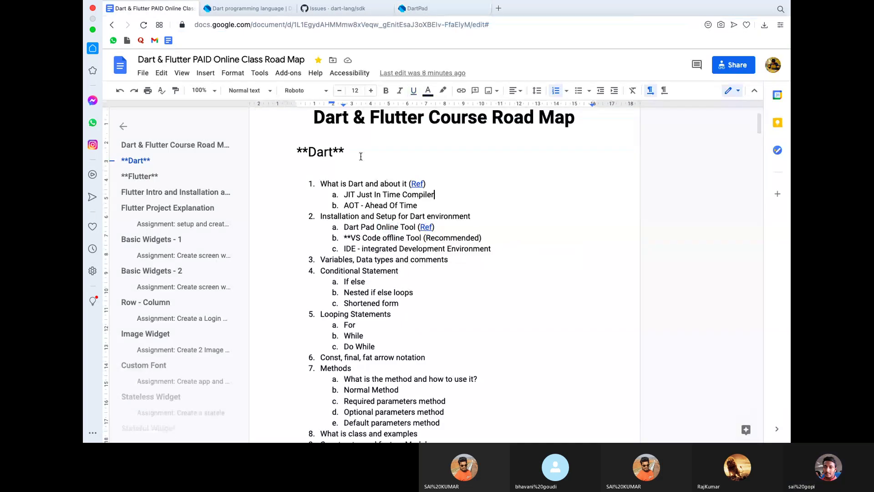
Return to the DartPad tab and run the for-loop program printing hello 1 to 5.
left_click(429, 7)
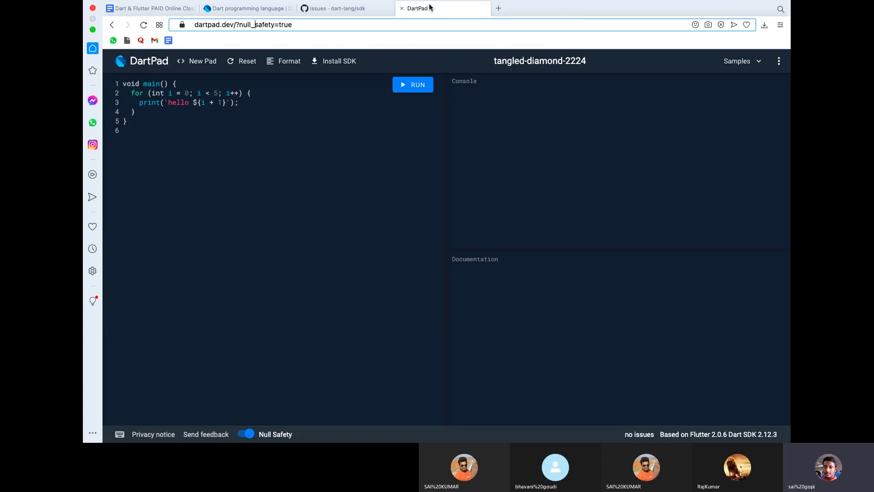
left_click(356, 30)
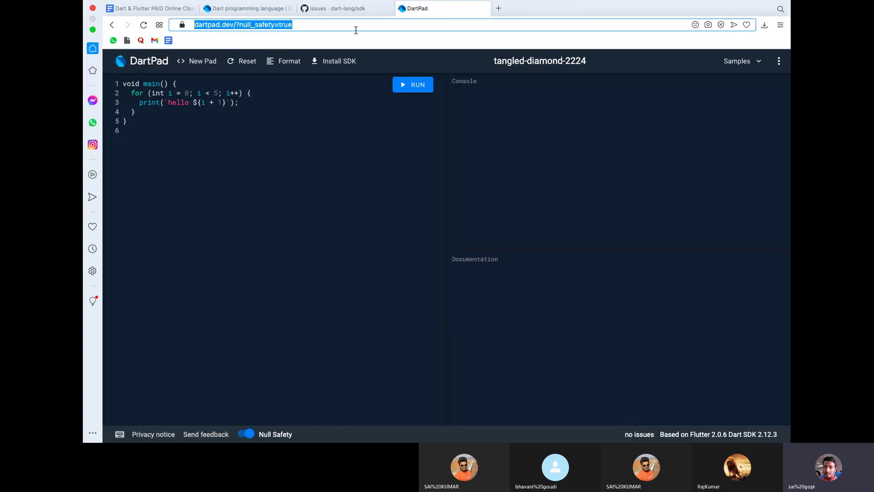
left_click(293, 117)
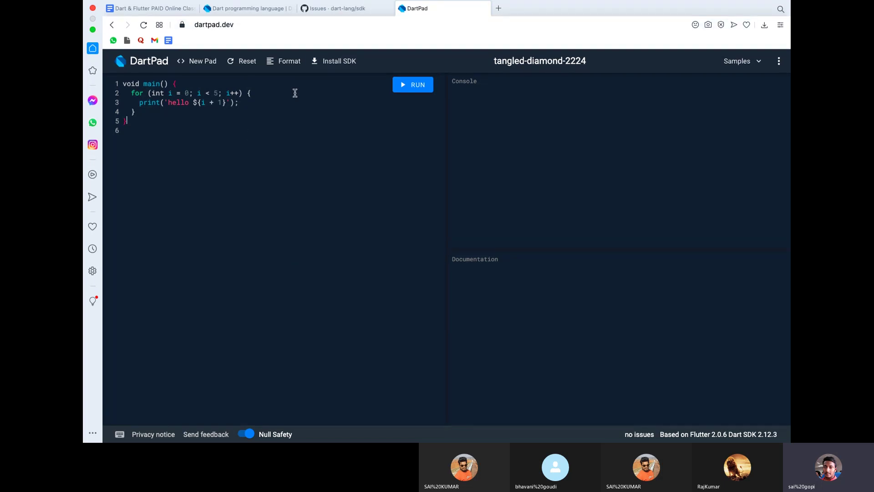
left_click(289, 24)
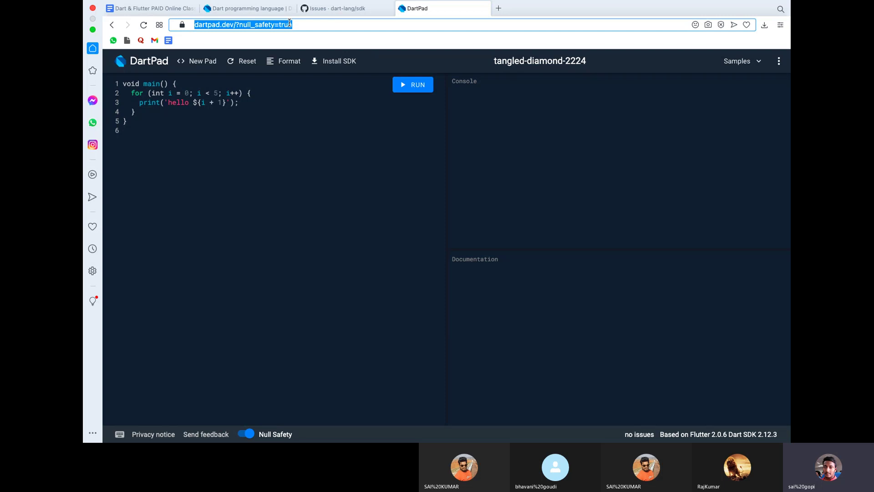
left_click(246, 111)
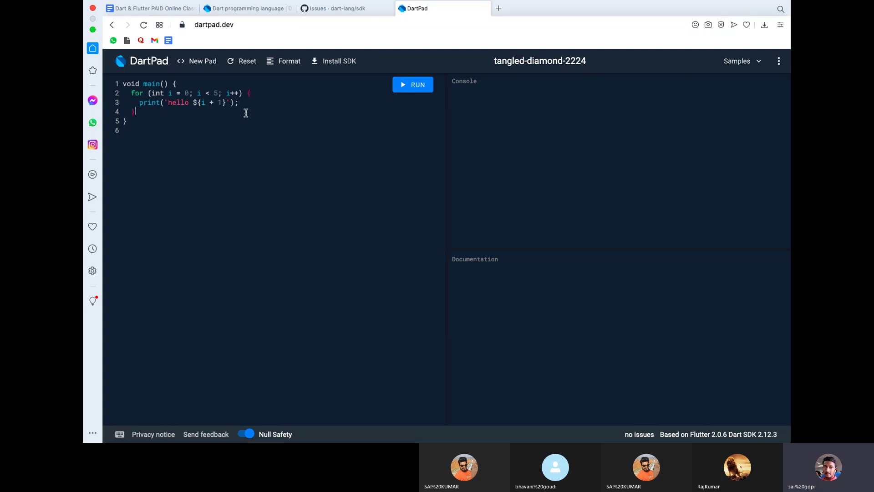
Widen the console, then load and run the Counter sample.
left_click(416, 88)
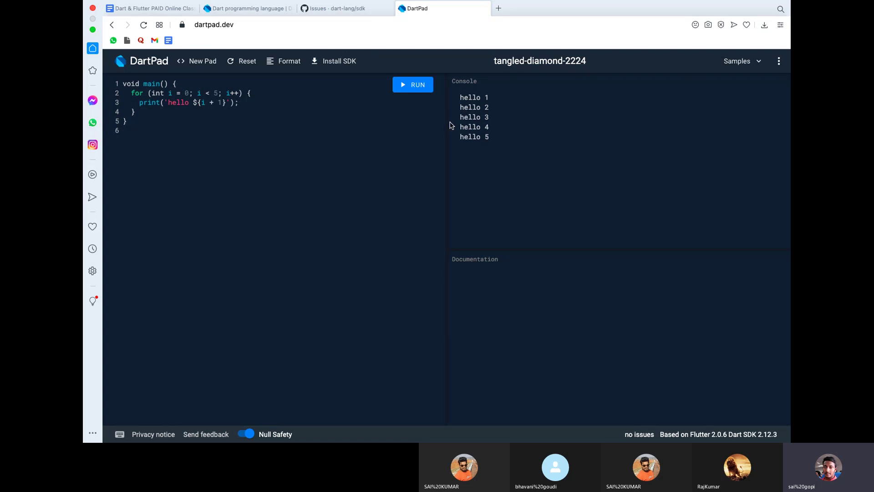
left_click_drag(447, 121, 384, 121)
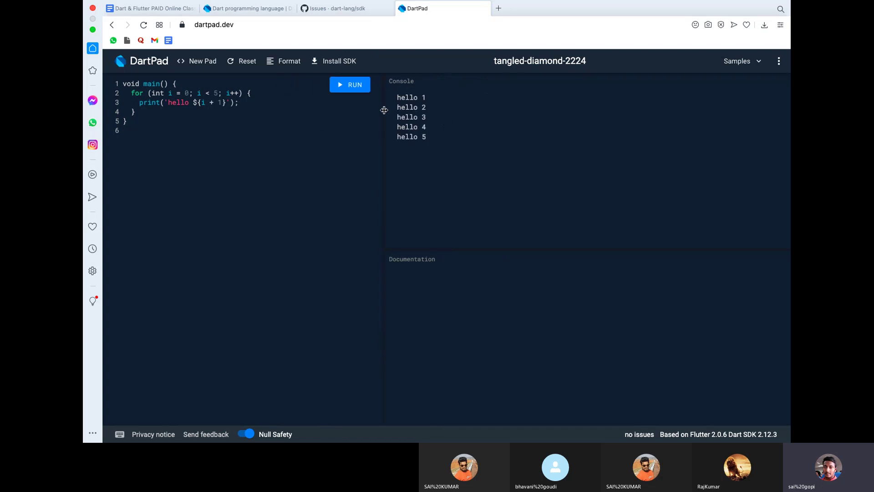
left_click(740, 60)
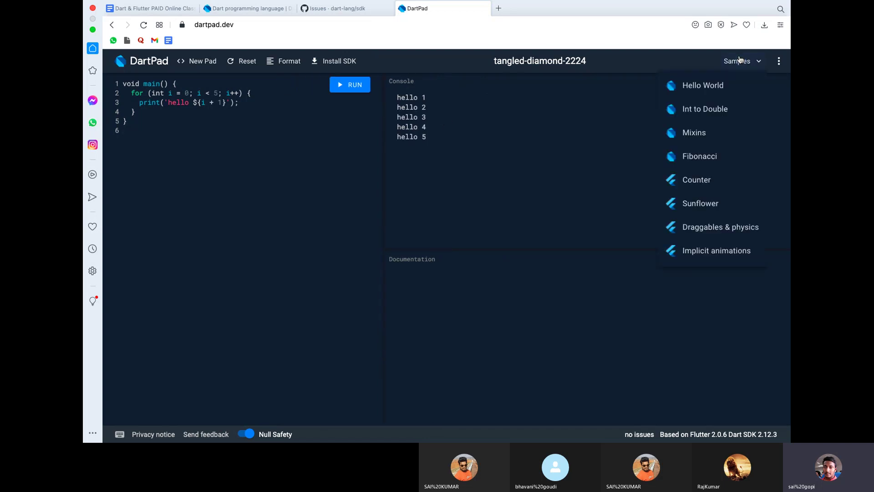
left_click(697, 179)
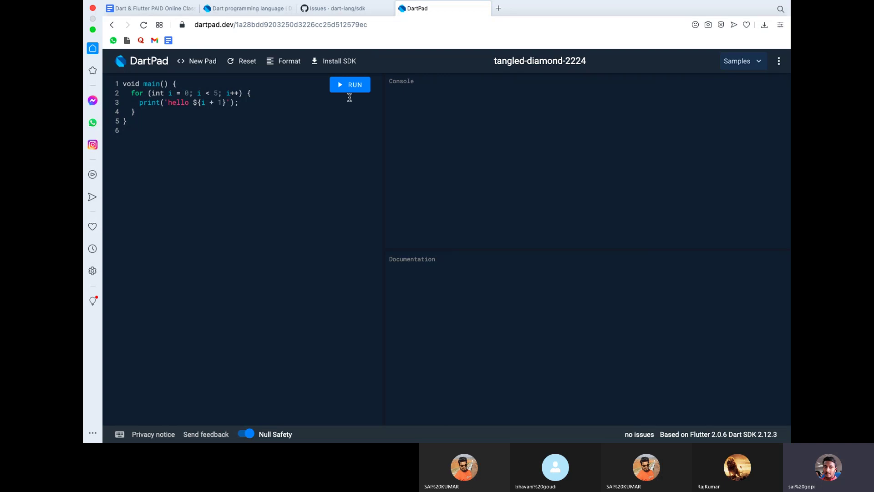
left_click(349, 86)
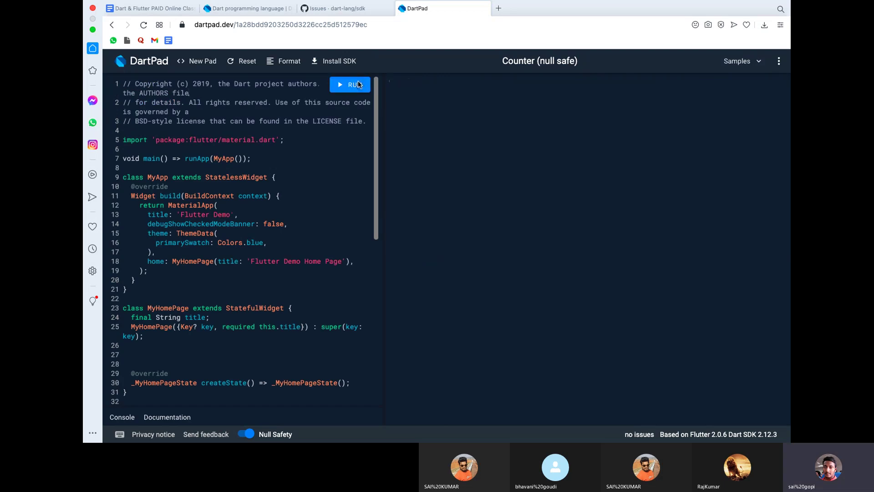
left_click(294, 191)
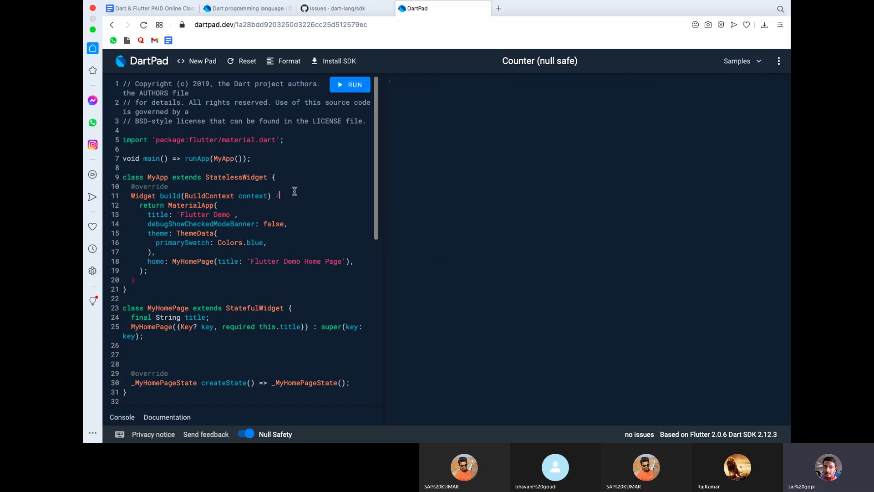
Load the Hello World sample and run it to print hello 0 through hello 3.
left_click(742, 61)
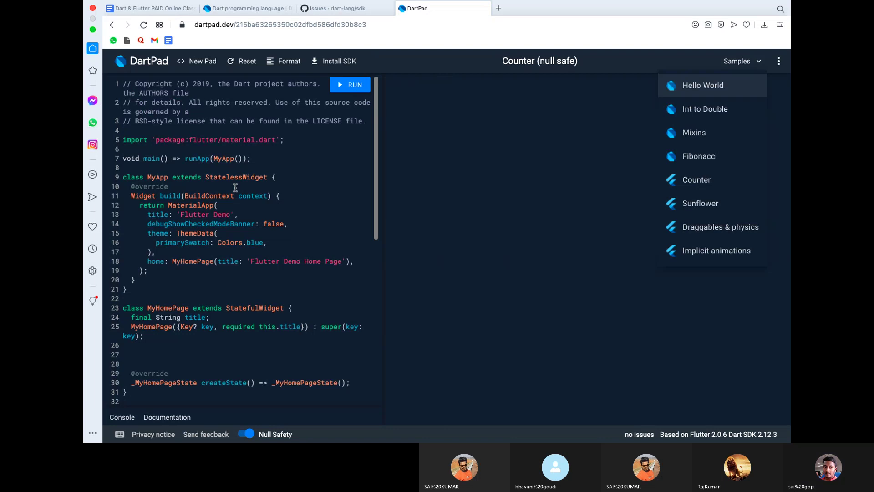
key("Return")
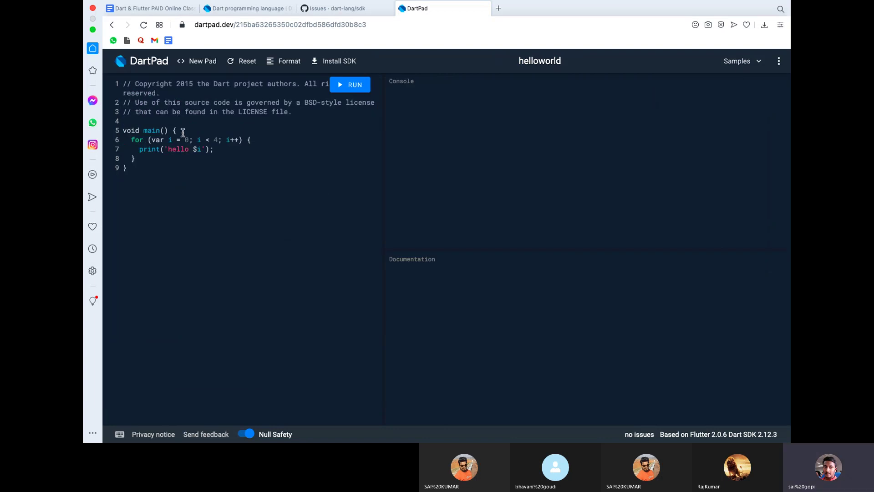
left_click(219, 121)
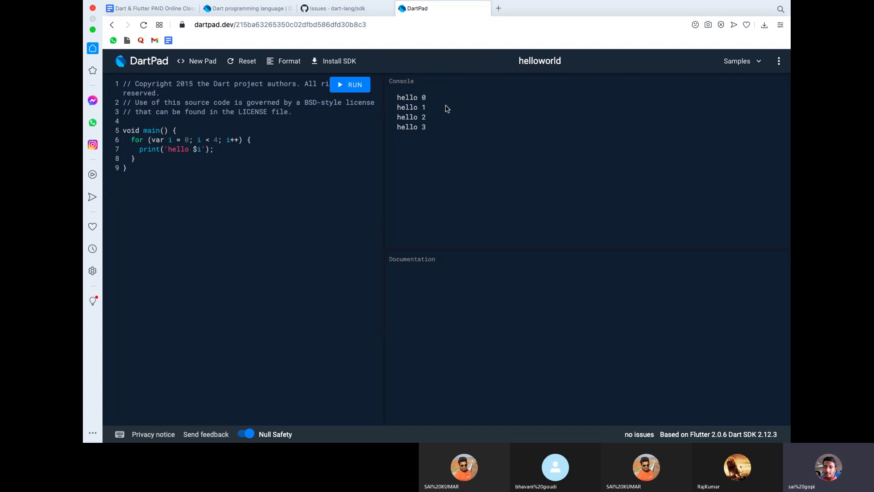
key("super+Tab")
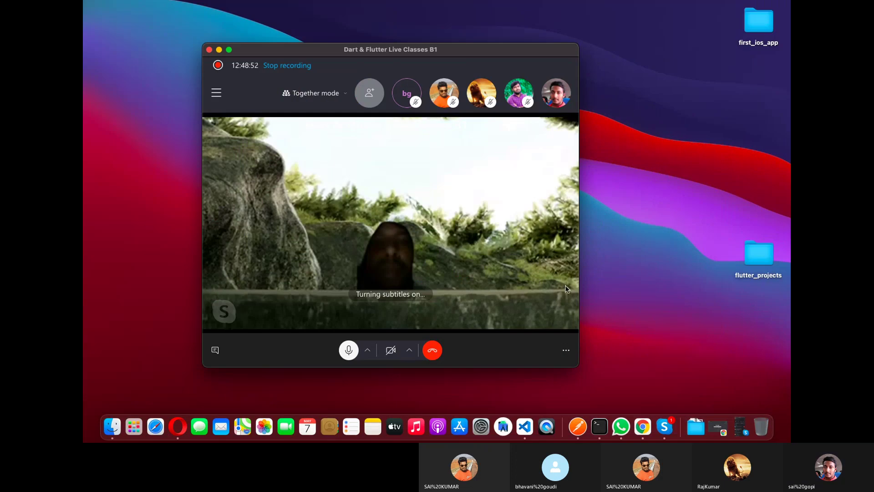
key("super+Tab")
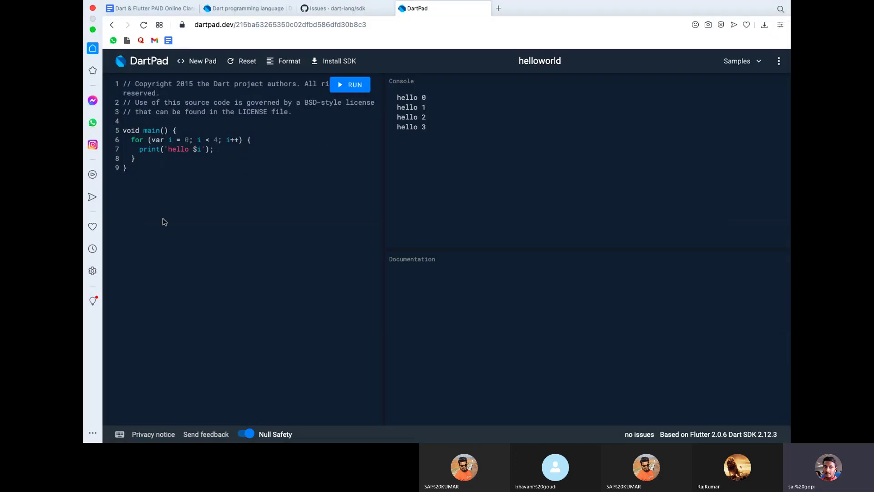
Select most of the Hello World code in DartPad, then clear the selection.
left_click(162, 208)
left_click_drag(160, 169, 133, 95)
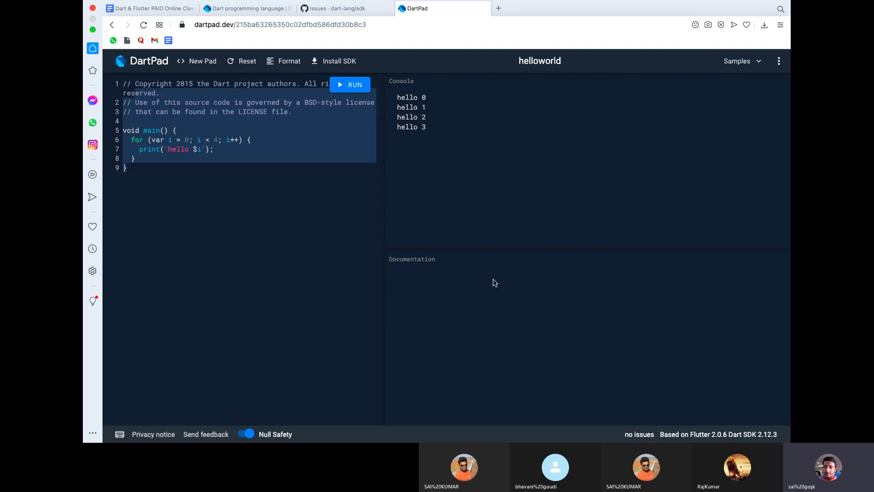
left_click(305, 232)
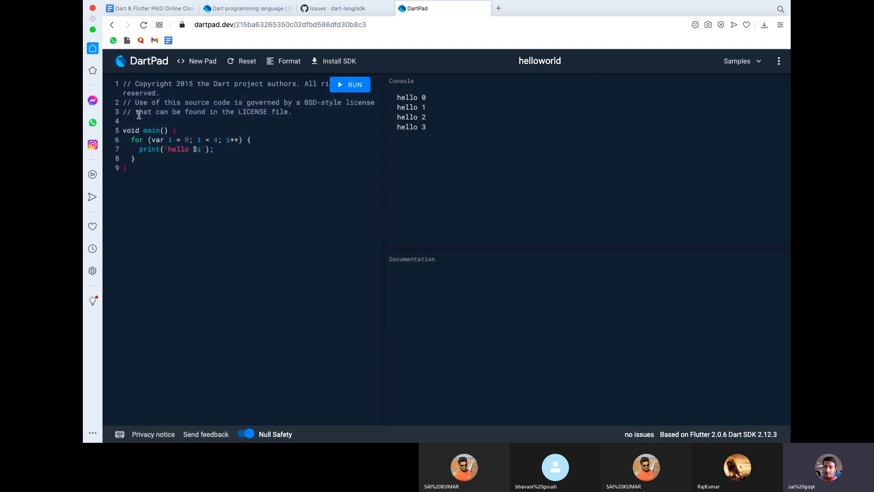
Show the print function's documentation, highlight its description, then switch to the Skype call.
left_click(150, 151)
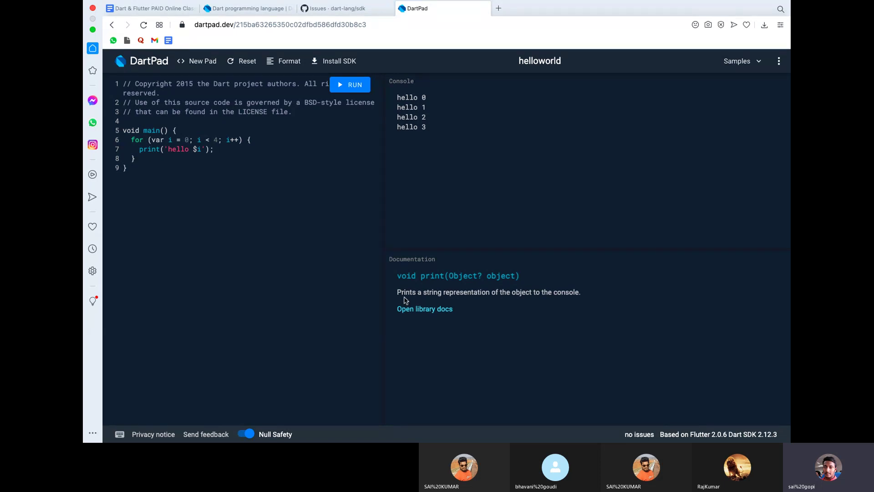
triple_click(553, 293)
left_click(163, 175)
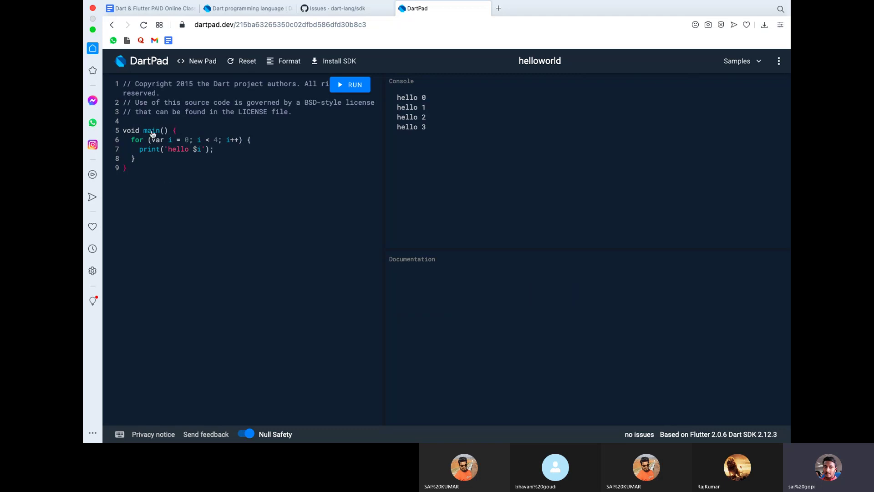
key("super+Tab")
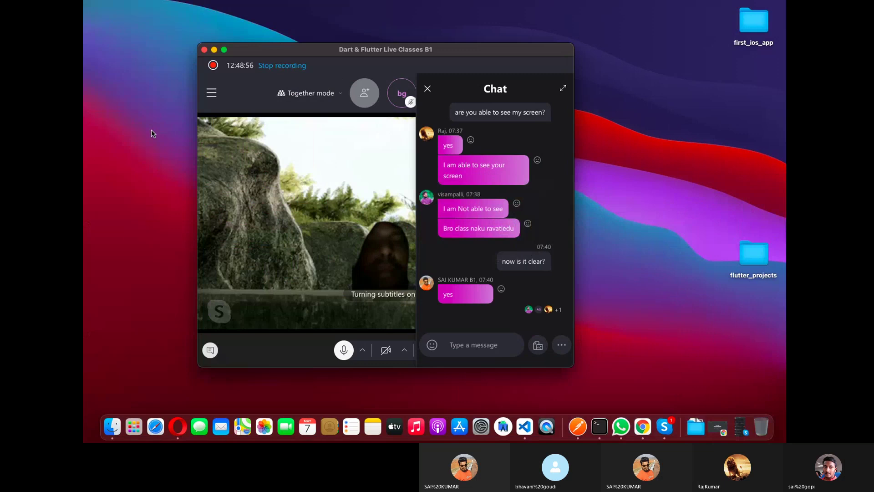
Close the Skype class chat panel and switch back to DartPad in Opera.
left_click(440, 92)
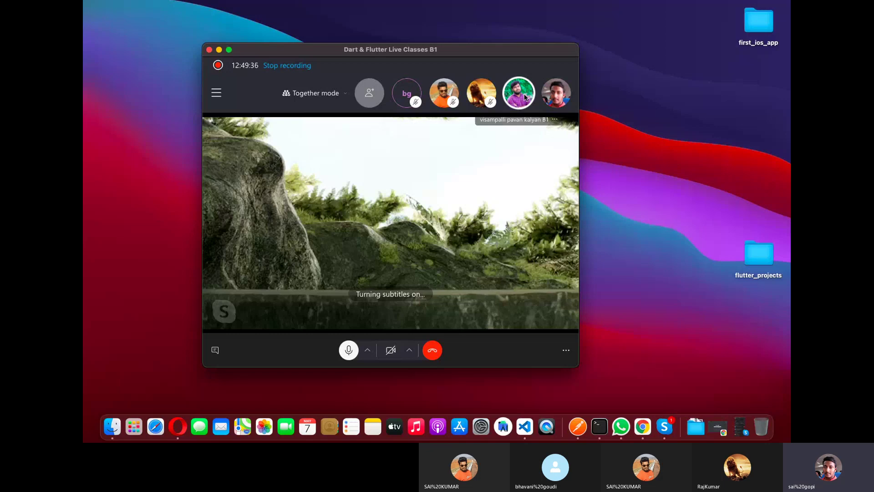
left_click(215, 350)
left_click(215, 350)
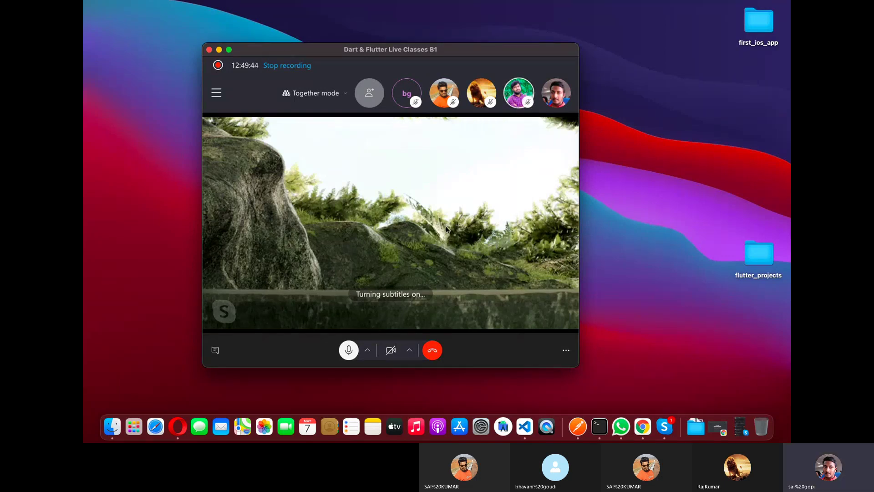
key("super+Tab")
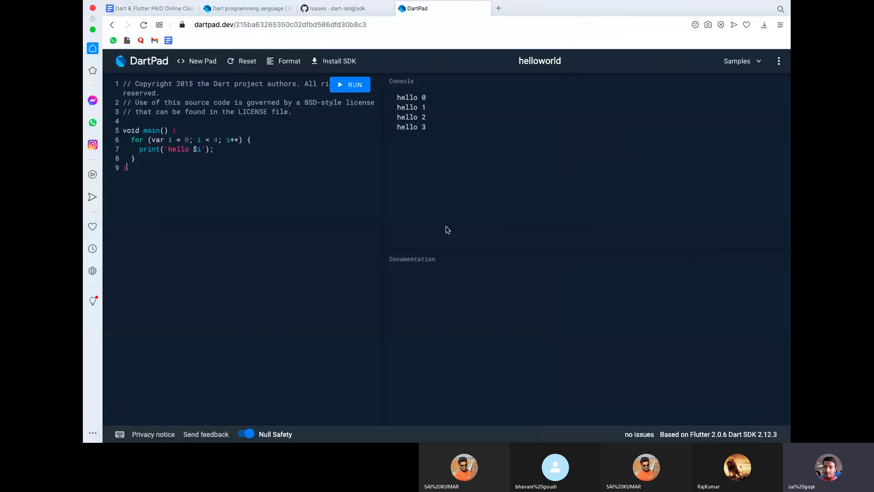
Show the documentation for main and print in the Hello World code.
left_click(134, 141)
left_click(145, 132)
left_click(154, 149)
left_click(249, 153)
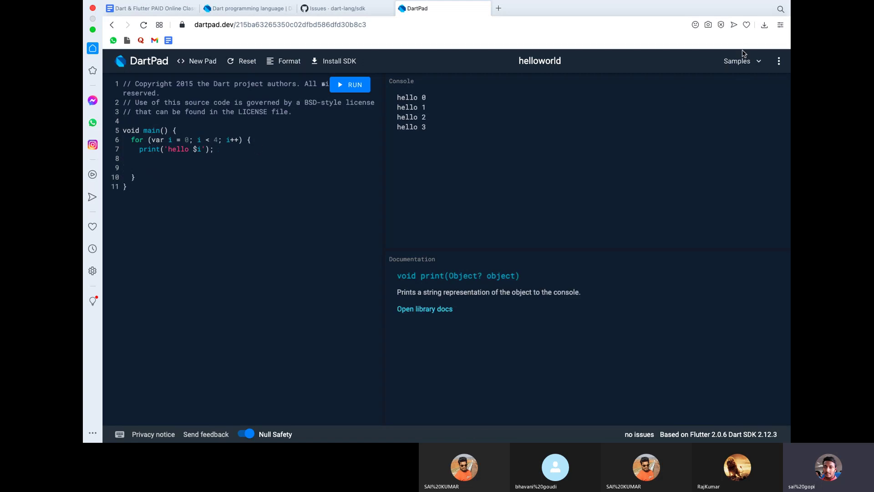
Load and run the Int to Double sample, printing 12.566370614359172 twice.
left_click(739, 62)
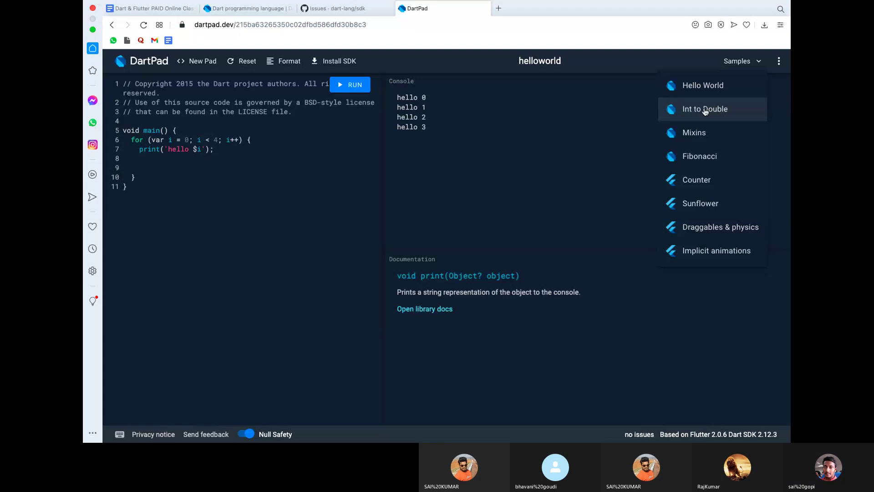
left_click(707, 112)
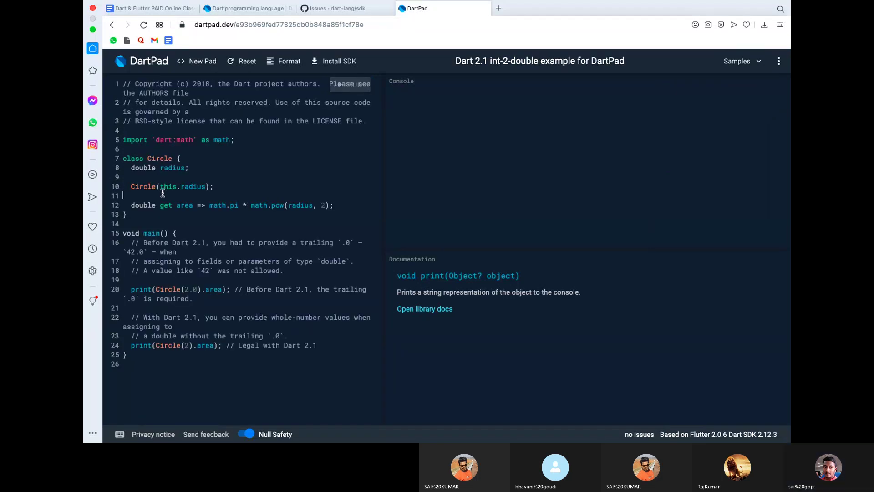
left_click(141, 167)
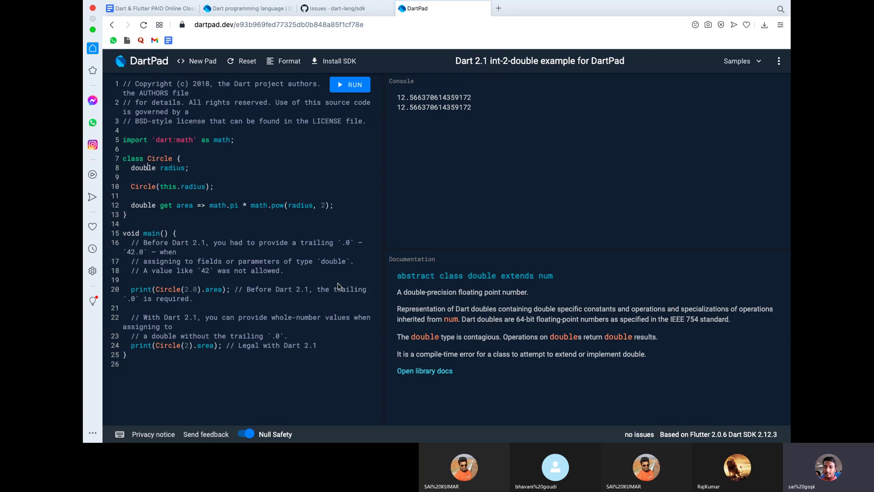
left_click(141, 291)
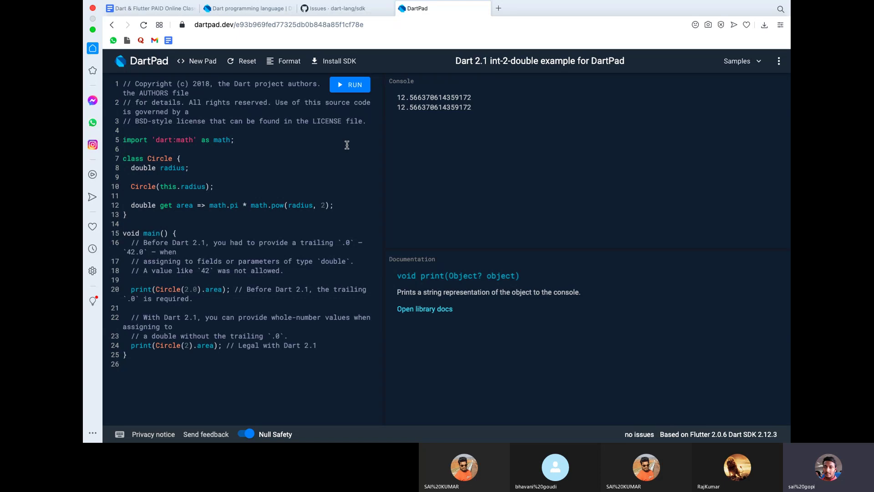
left_click(202, 68)
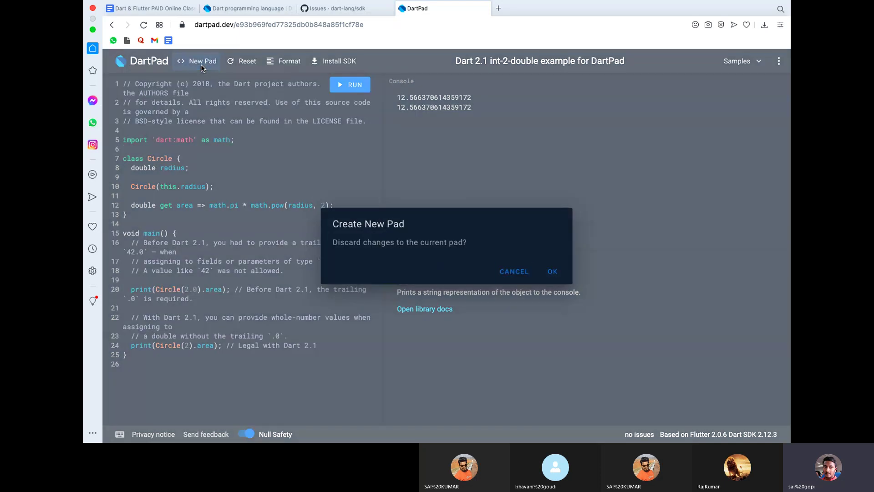
Discard the Int to Double changes and create a new Dart pad.
left_click(545, 270)
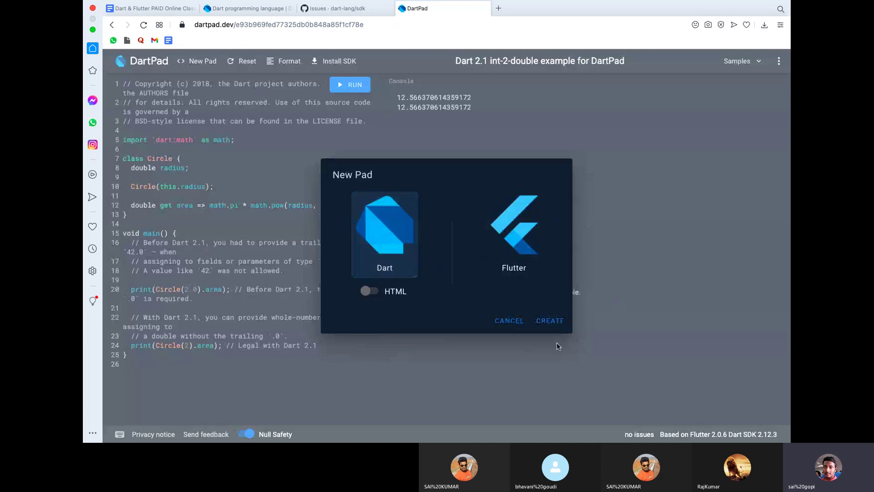
left_click(549, 320)
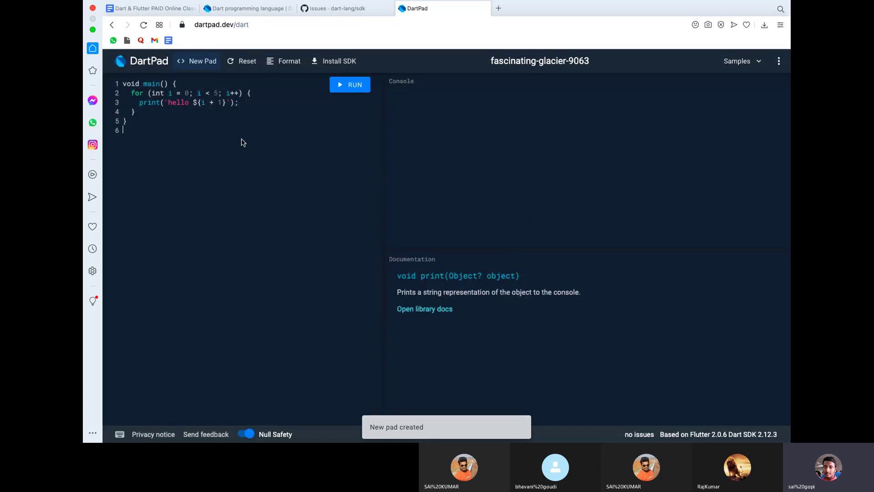
left_click(254, 19)
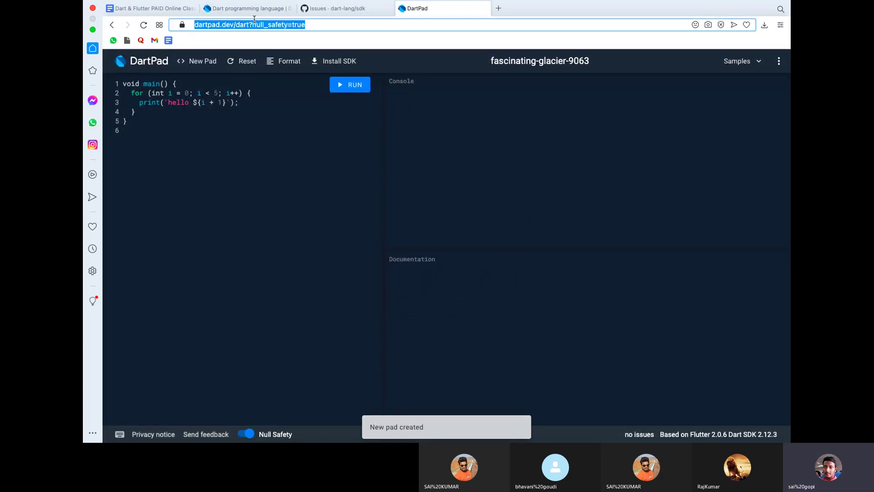
Glance at DartPad's guide on sharing pads, then return to the new pad.
left_click(779, 61)
left_click(740, 88)
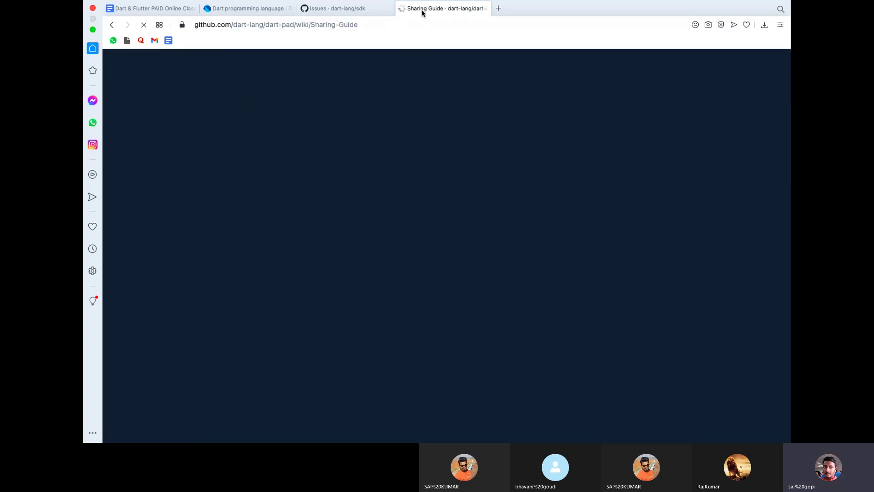
key("alt+Left")
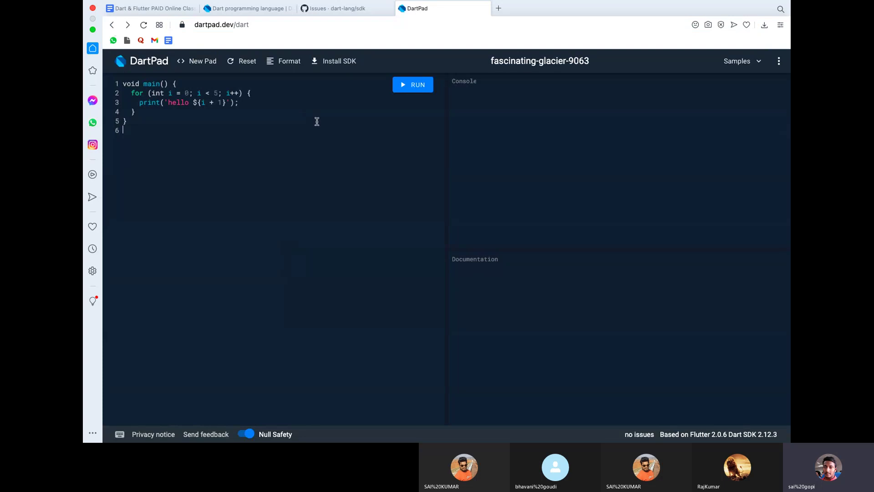
left_click(230, 123)
Bring up the road map document and select 'VS Code offline' in item 2b.
left_click(158, 6)
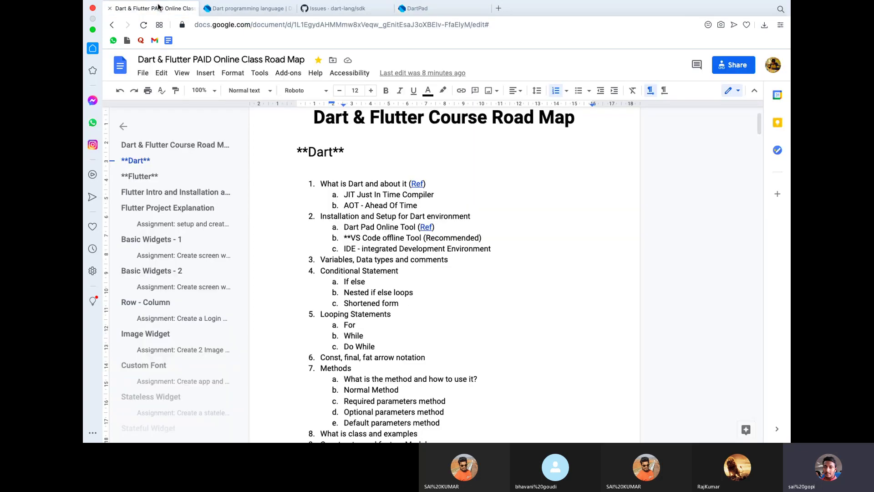
left_click(437, 8)
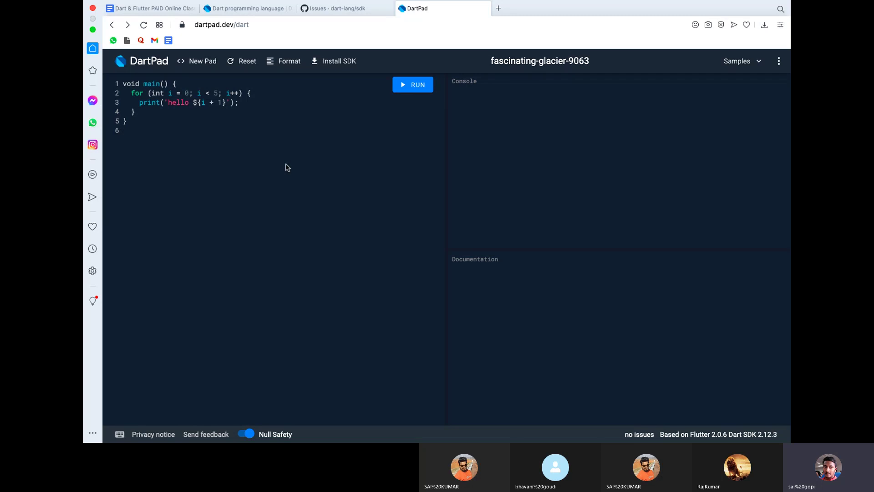
left_click(318, 111)
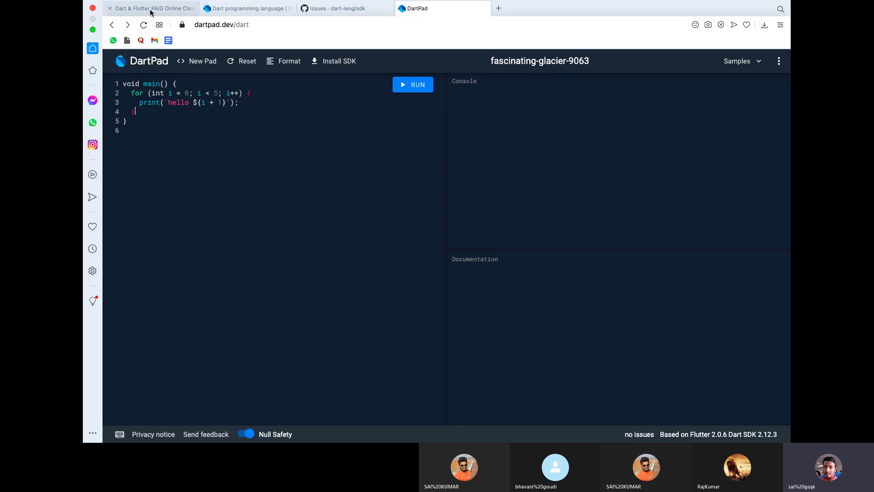
left_click(152, 9)
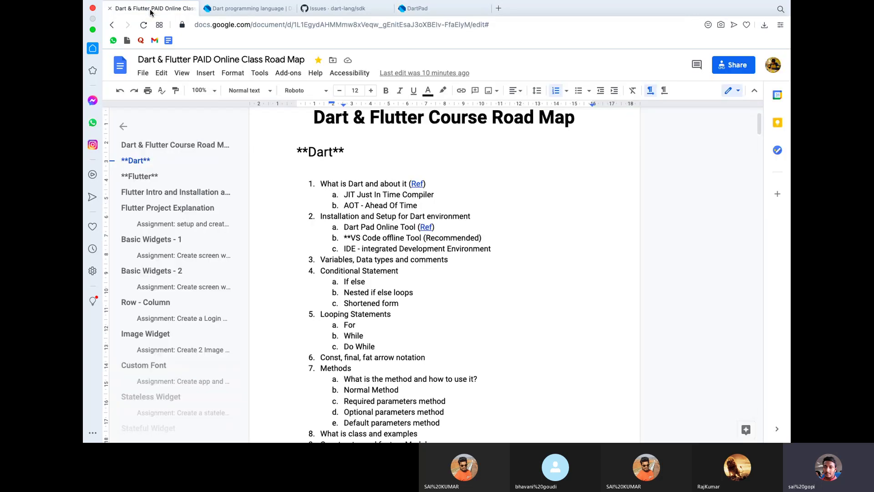
left_click_drag(351, 238, 400, 236)
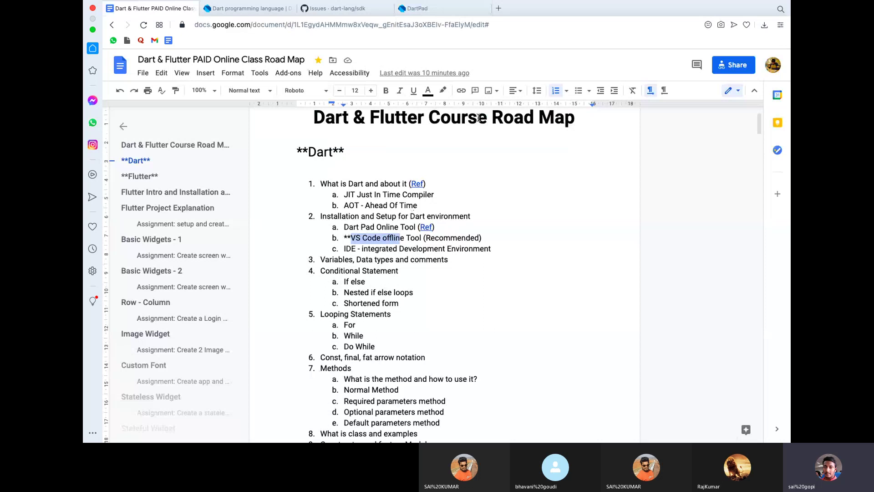
Search Google for 'vs code', open the Visual Studio Code site, copy its URL, and return to the road map.
left_click(499, 9)
type("vs")
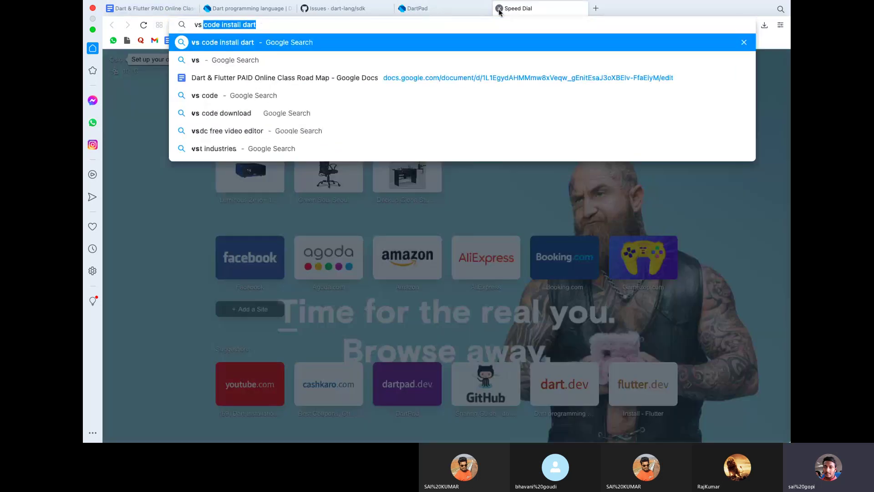
type(" code")
key("Return")
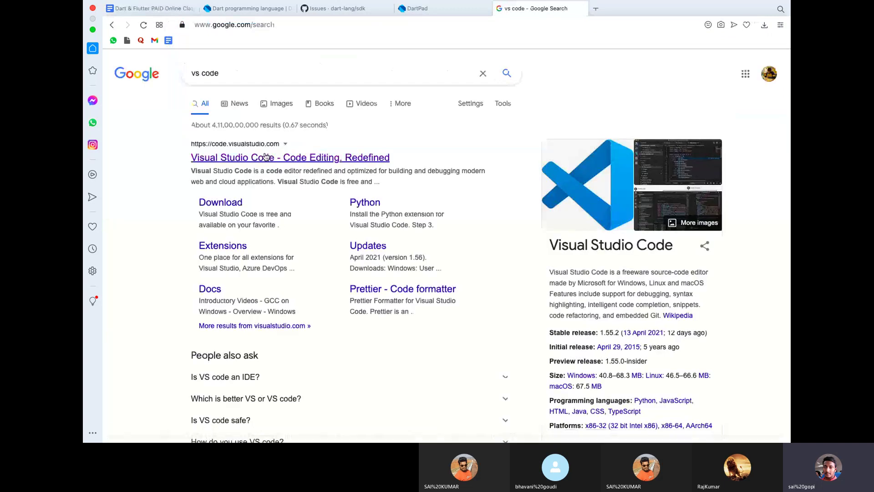
left_click(266, 157)
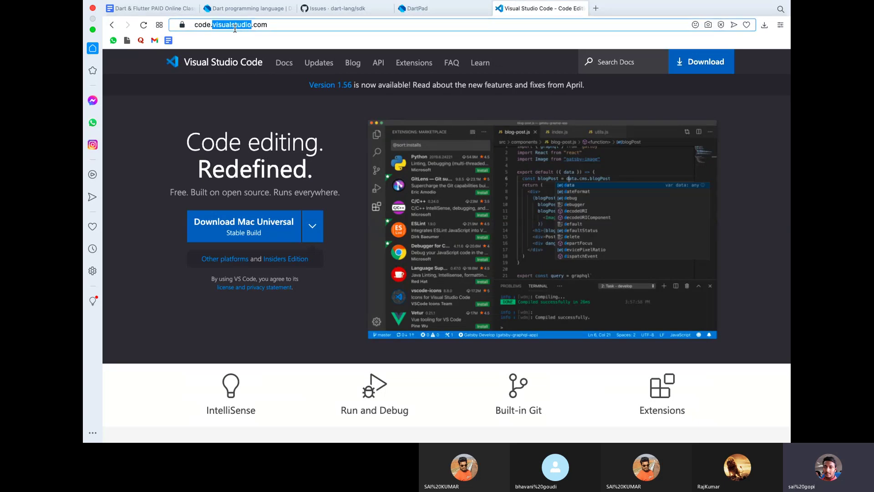
left_click(261, 25)
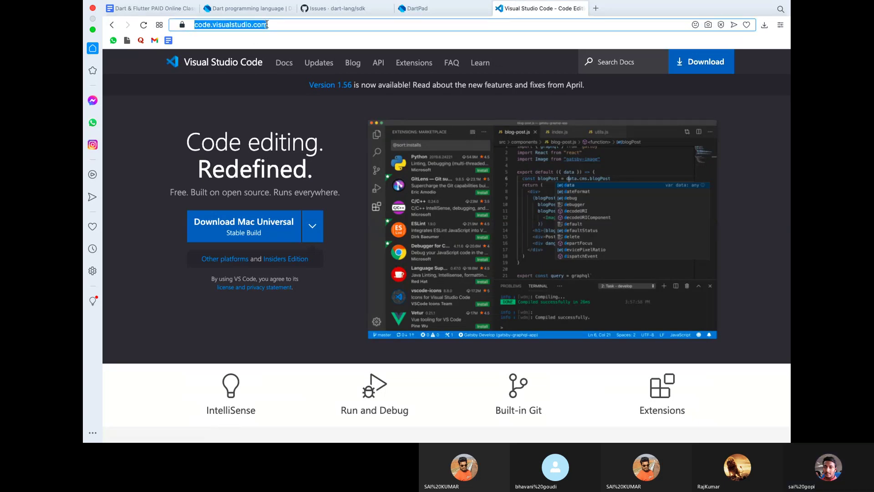
left_click(151, 9)
double_click(456, 237)
left_click(487, 237)
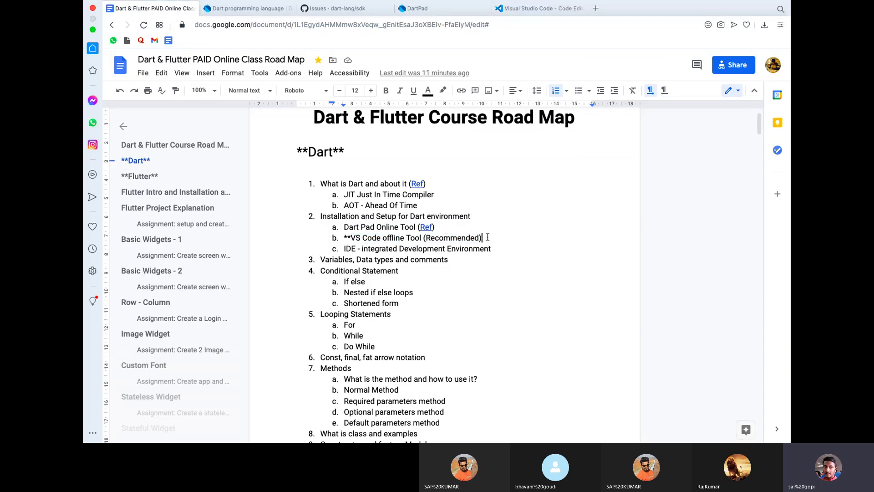
type("(")
type("Download")
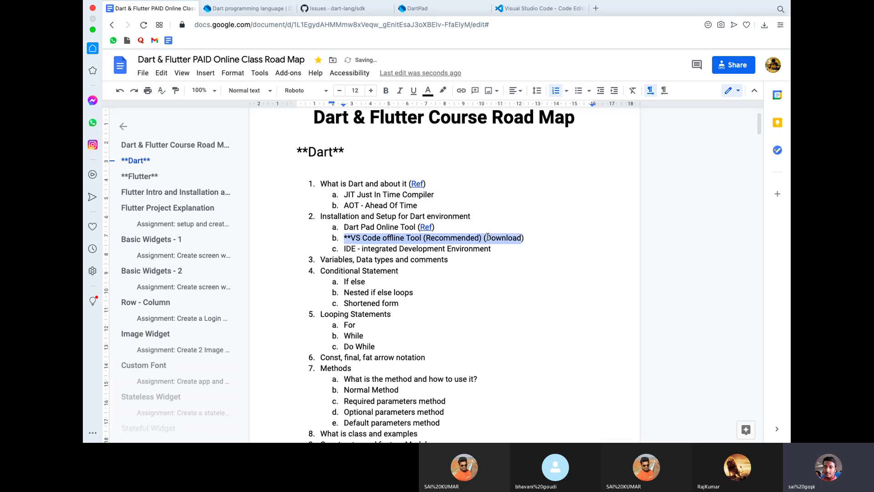
double_click(498, 241)
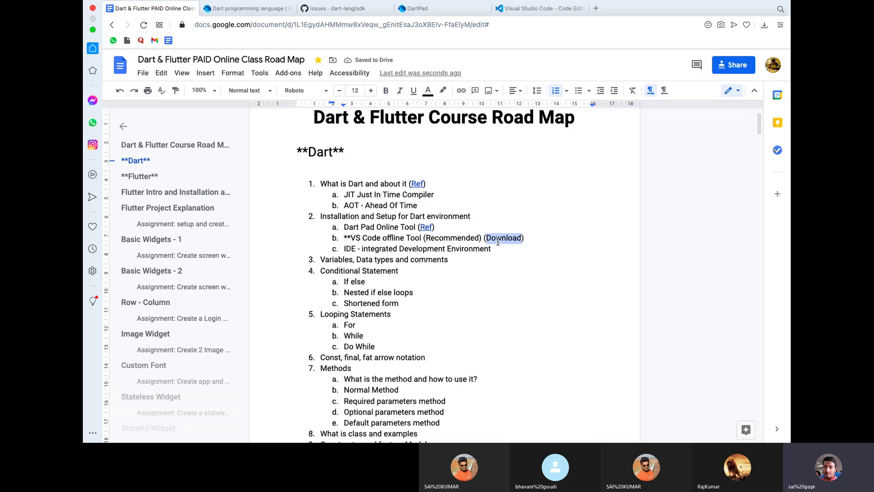
key("ctrl+k")
type("https://code.visualstudio.com")
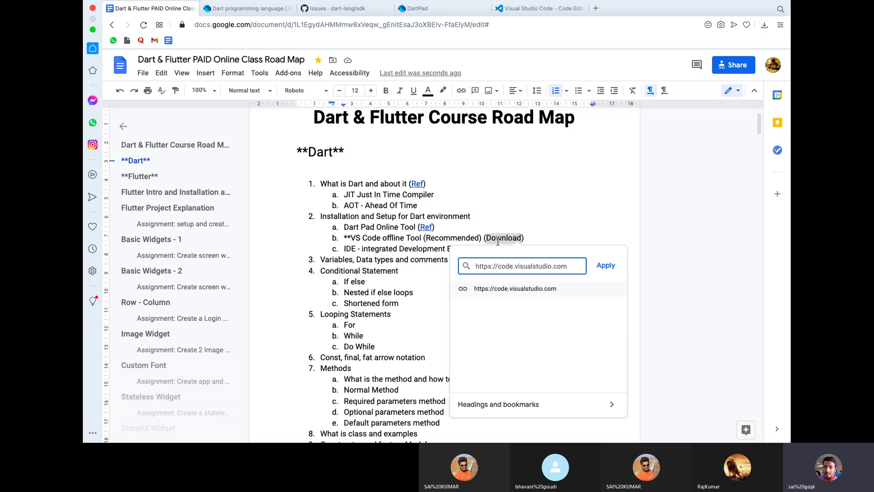
left_click(606, 266)
left_click(541, 228)
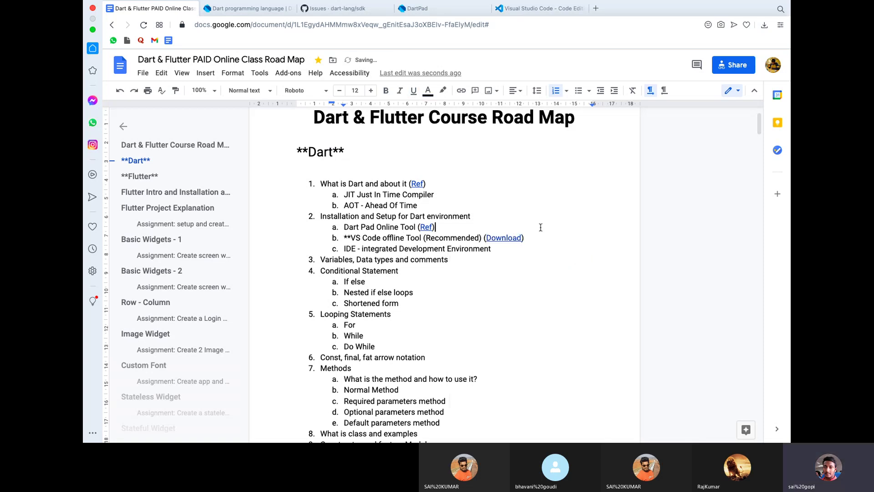
left_click(546, 6)
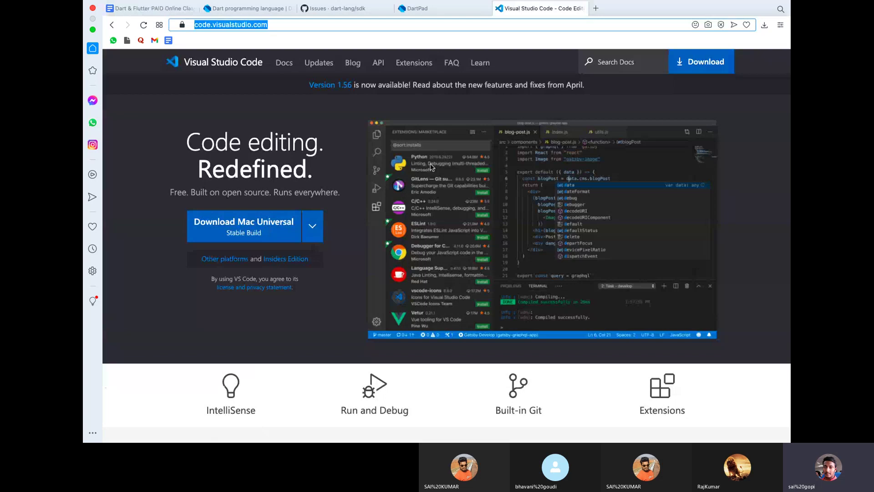
Review the platform download options, then download VS Code for Mac.
left_click(313, 226)
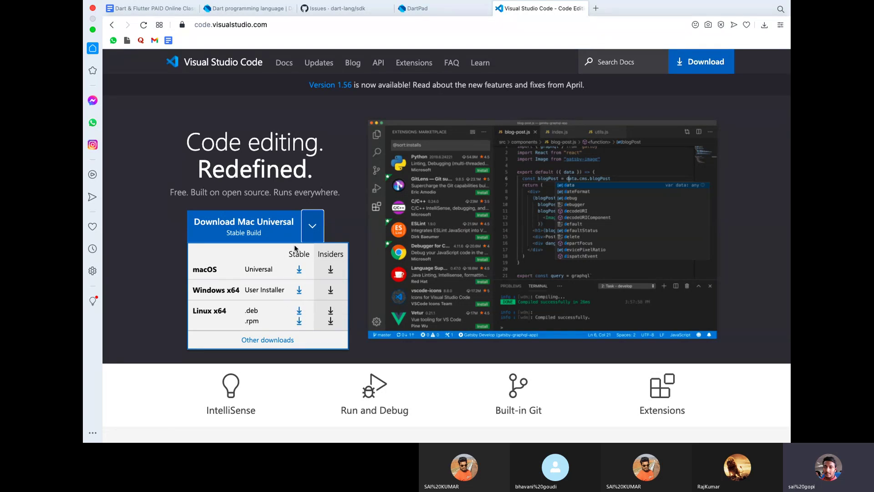
left_click(138, 219)
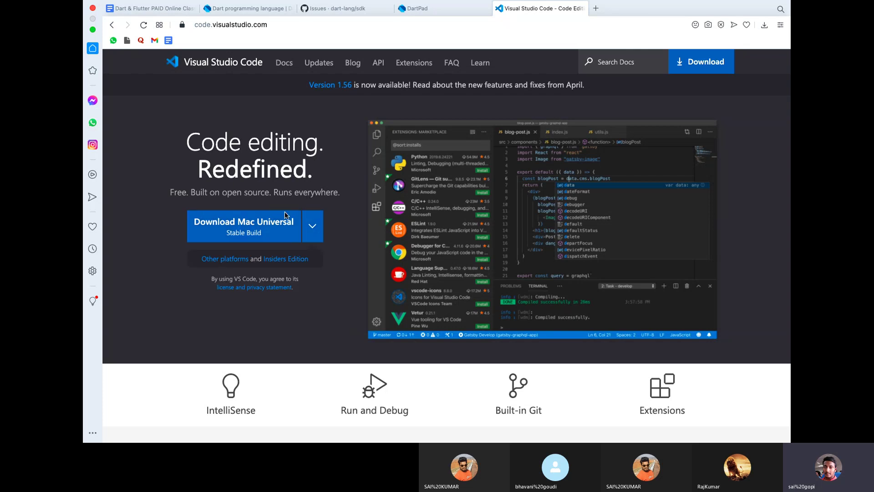
left_click(263, 229)
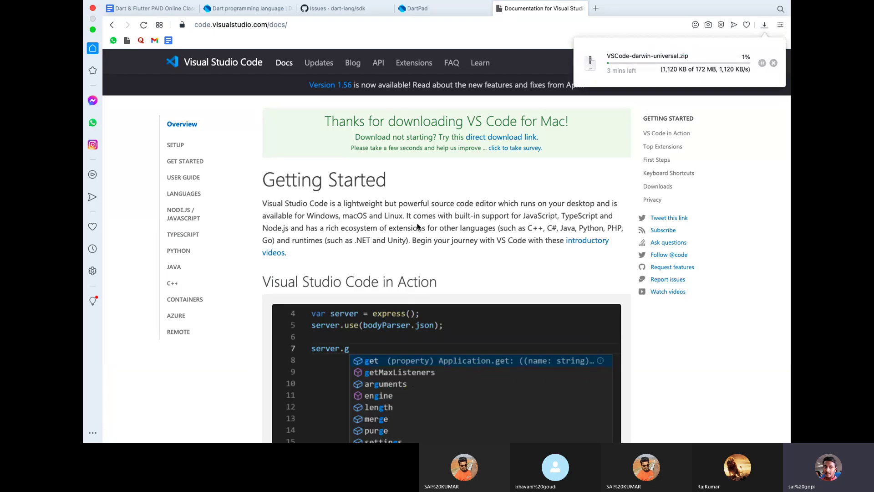
Pause the download, quit the running VS Code app, and dismiss the download panel.
left_click(761, 63)
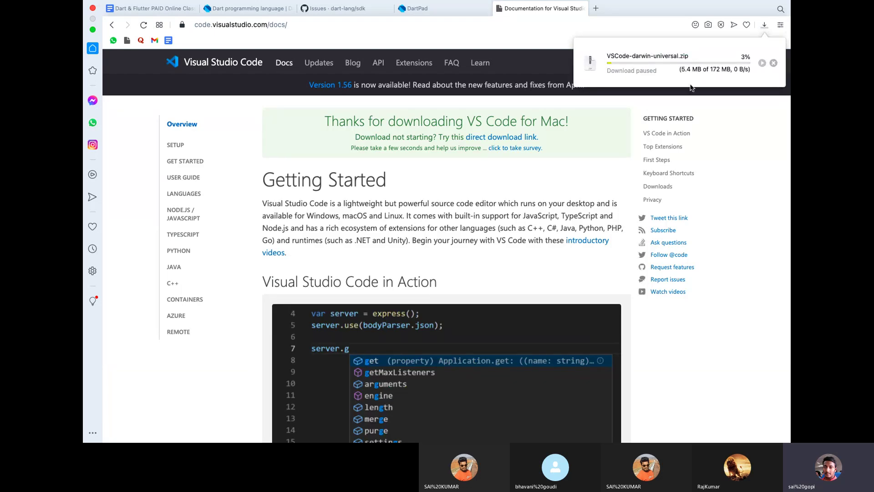
mouse_move(497, 436)
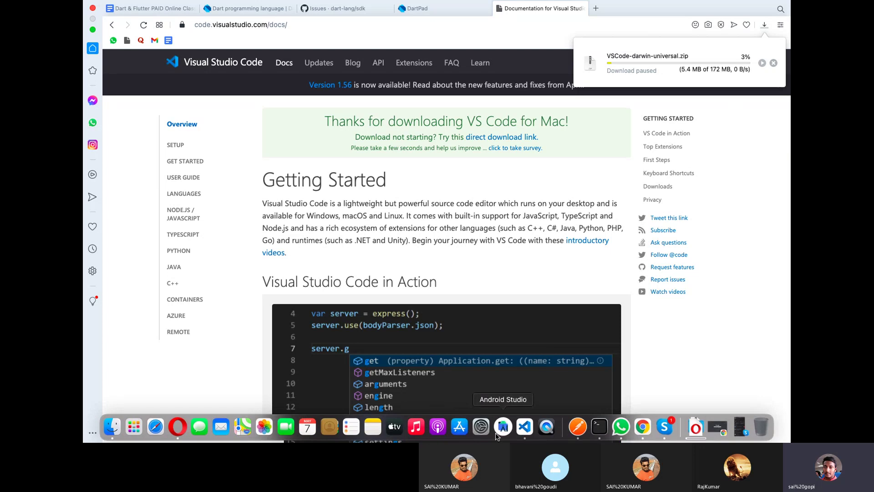
right_click(524, 429)
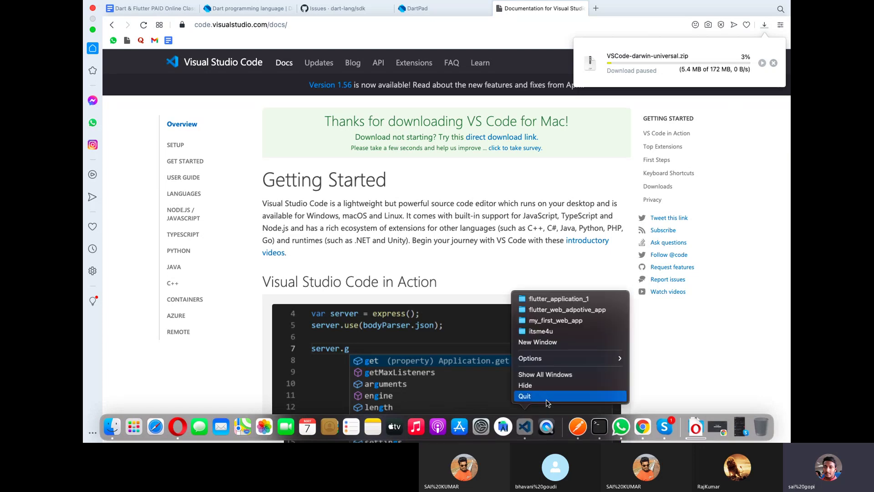
left_click(542, 400)
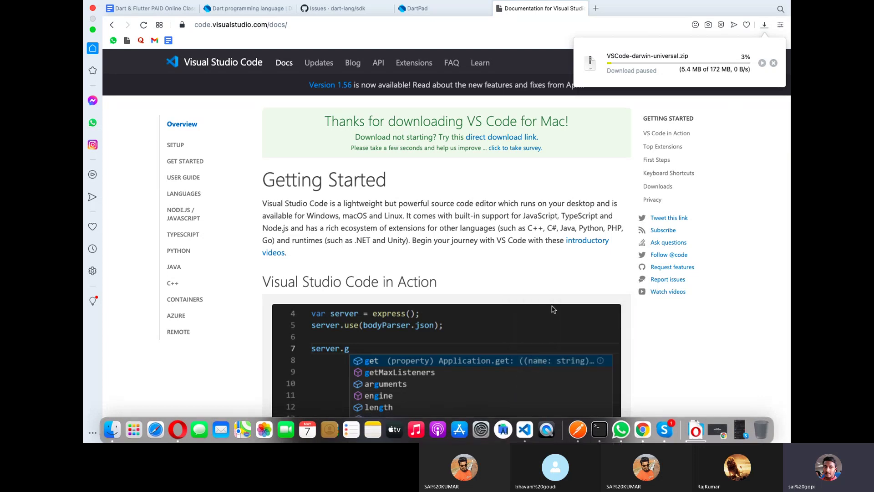
left_click(93, 30)
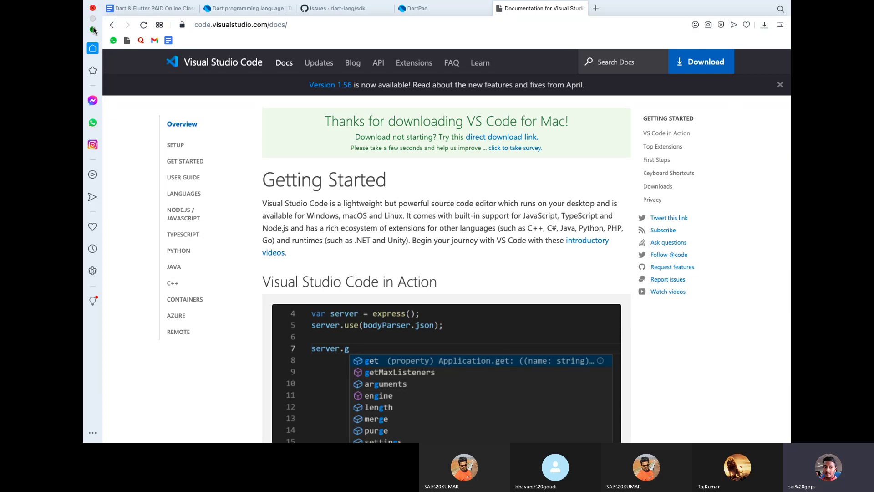
Exit full screen and minimize the browser and video-call windows.
left_click(94, 30)
left_click(122, 38)
left_click(221, 50)
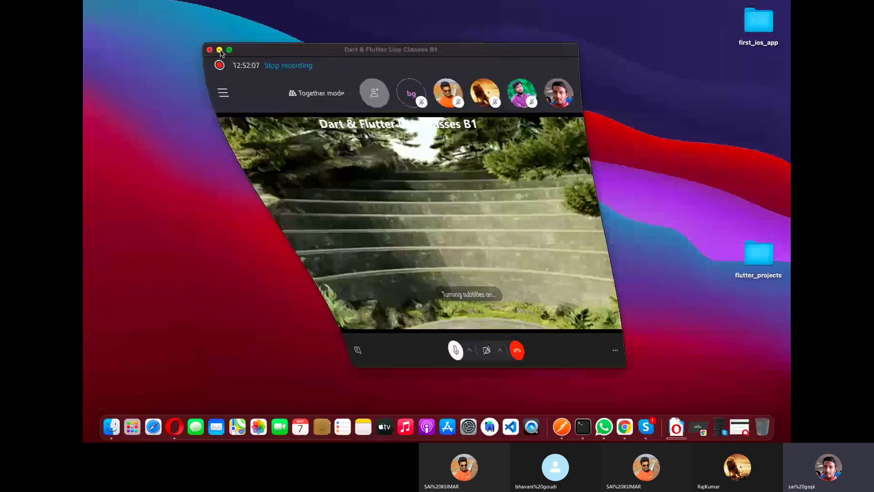
Launch Visual Studio Code from Spotlight by searching 'vs code'.
key("super+space")
type("vs")
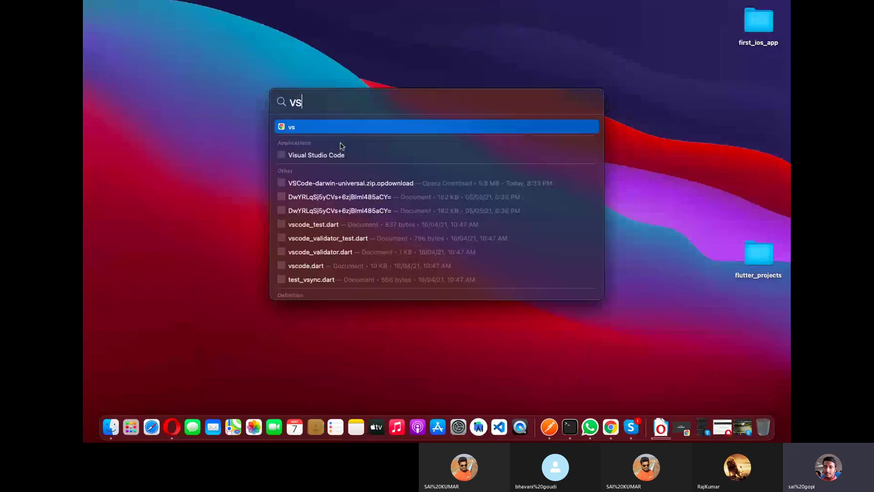
type(" code")
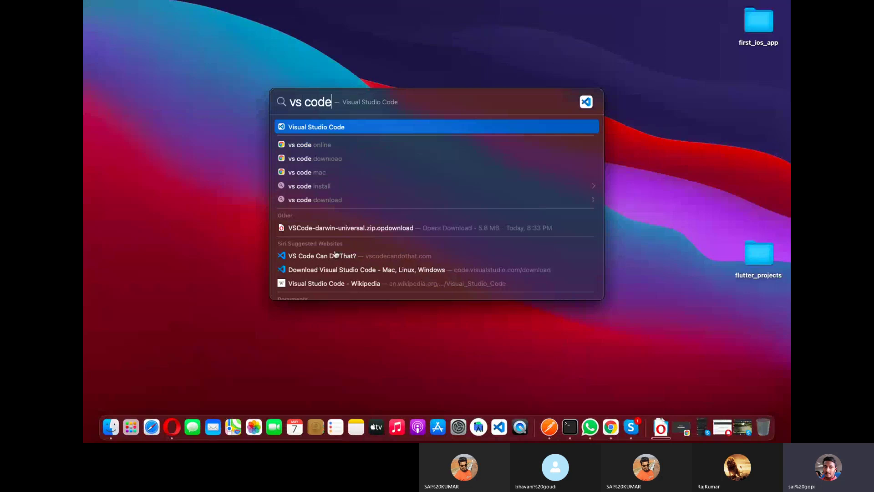
key("BackSpace")
key("BackSpace")
key("BackSpace")
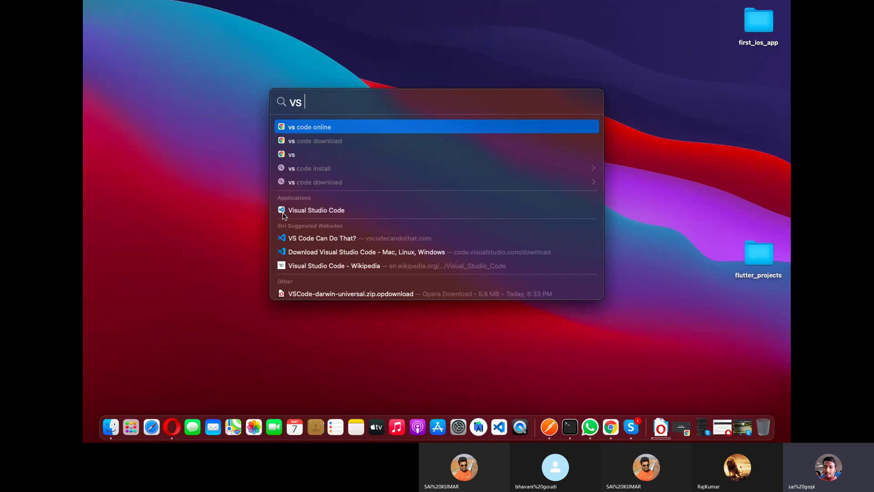
left_click(316, 211)
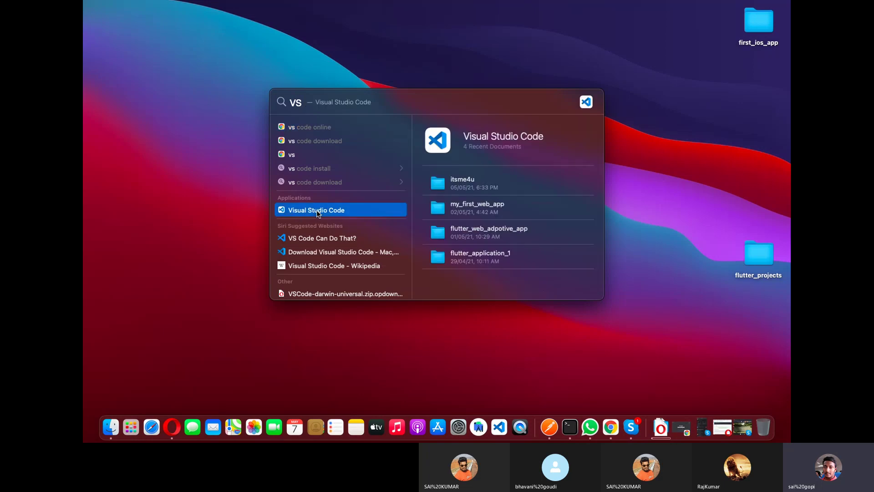
key("Return")
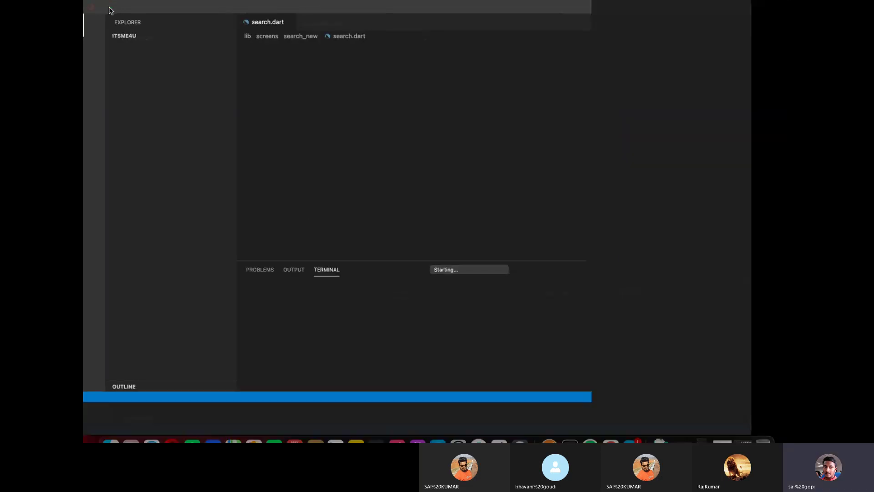
Close search.dart and the itsme4u project window.
left_click(301, 27)
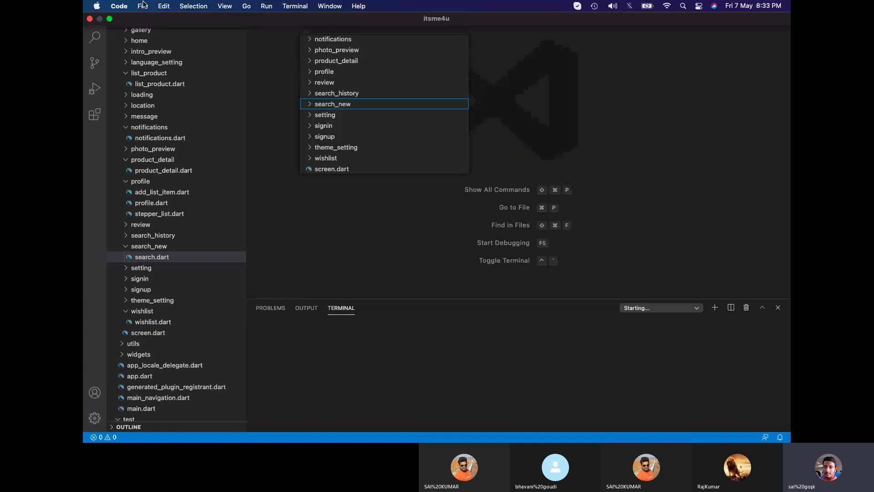
left_click(137, 6)
left_click(188, 199)
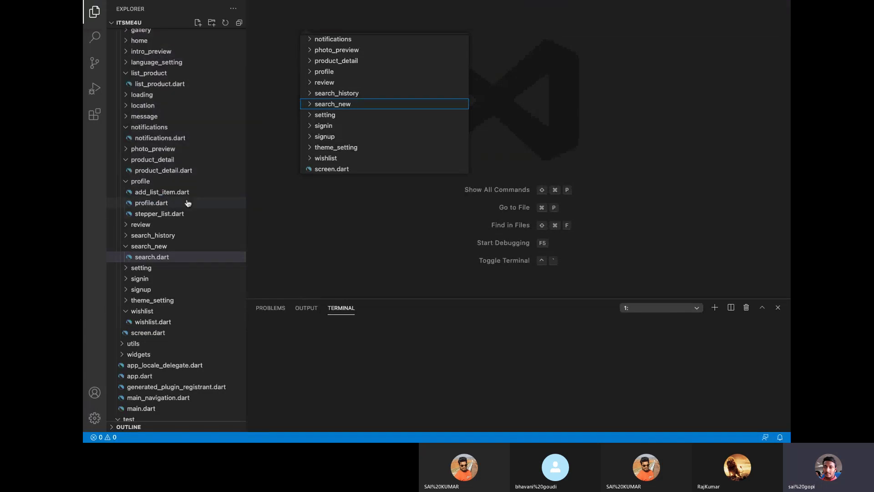
Open a new empty VS Code window, move it right, and close the Welcome page.
key("ctrl+Left")
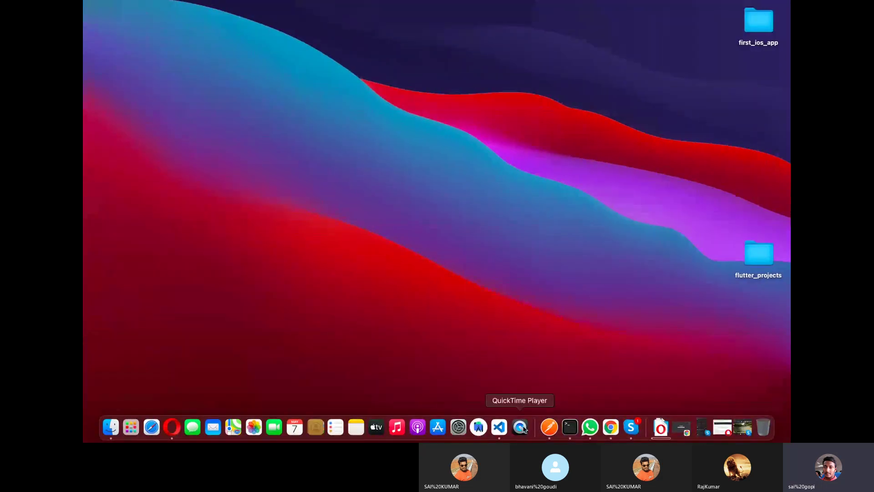
left_click(499, 426)
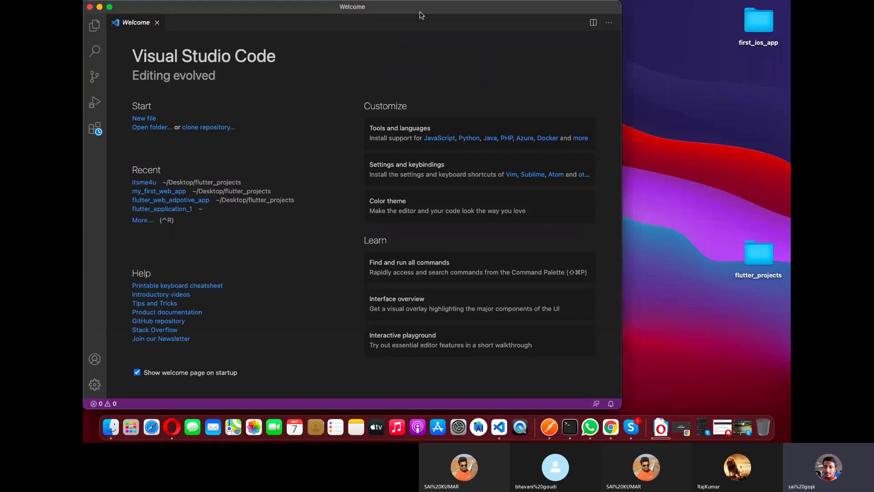
left_click_drag(419, 12, 472, 12)
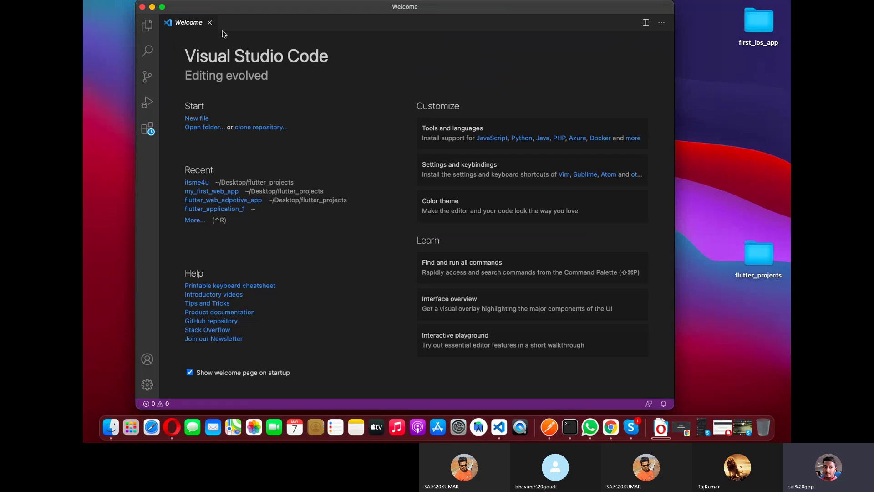
left_click(209, 22)
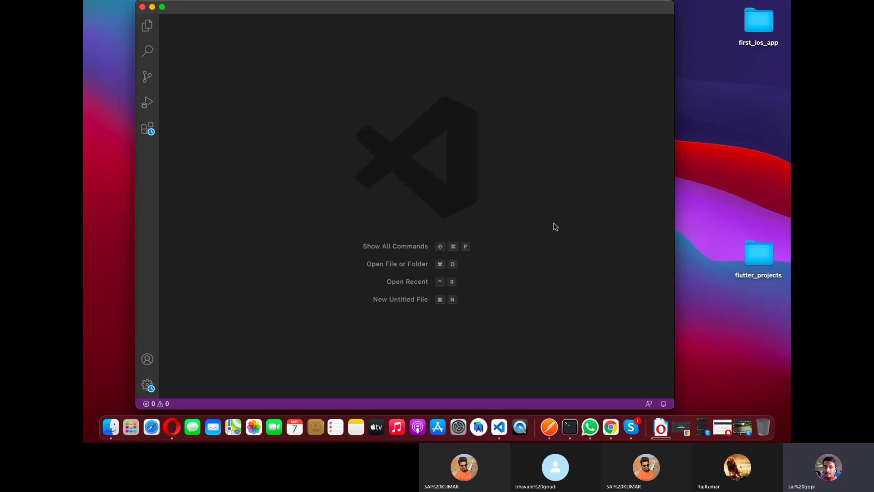
left_click(632, 428)
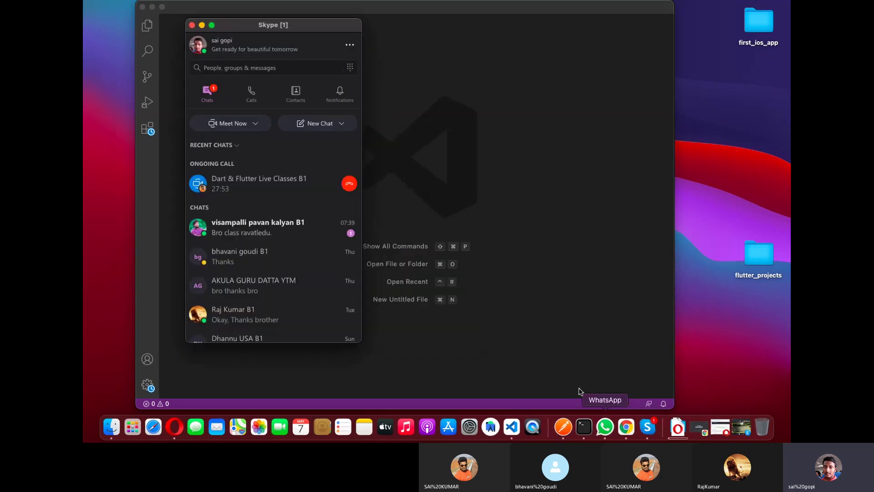
left_click(262, 173)
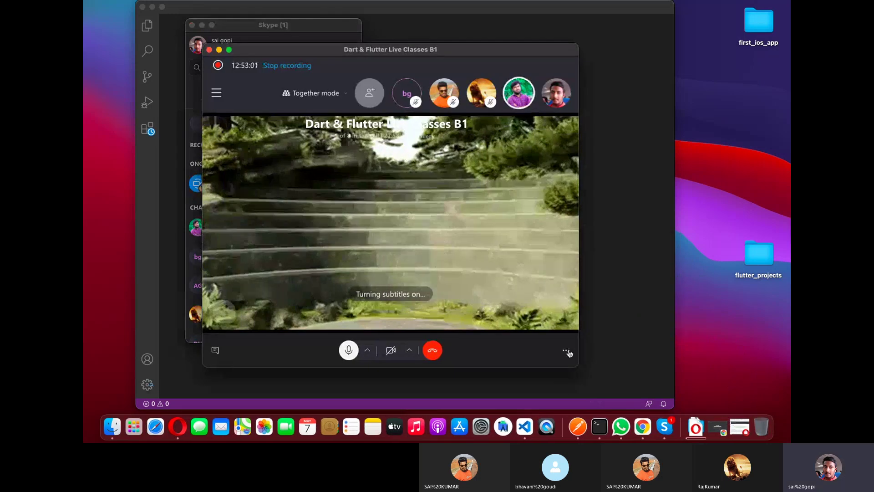
left_click(567, 352)
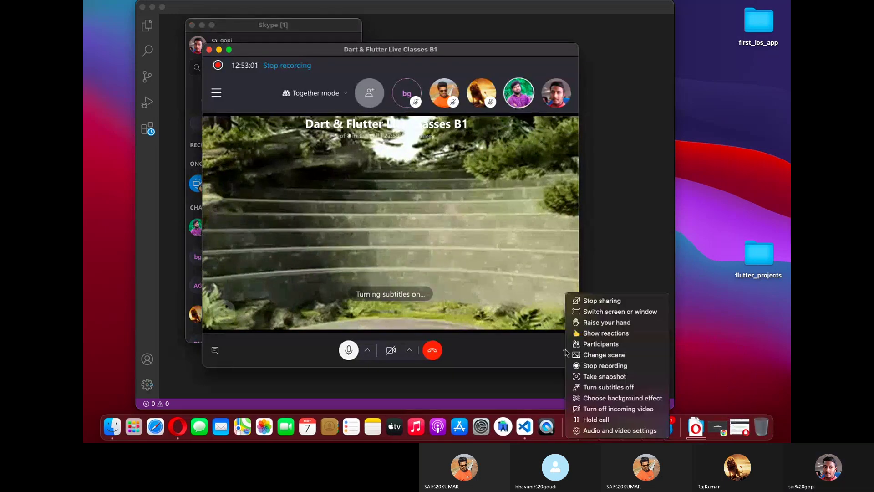
left_click(500, 261)
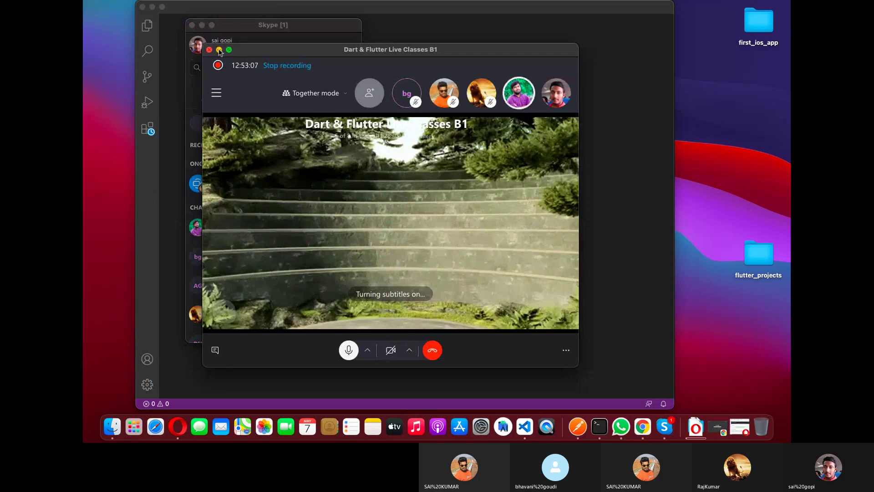
left_click(219, 50)
left_click(202, 25)
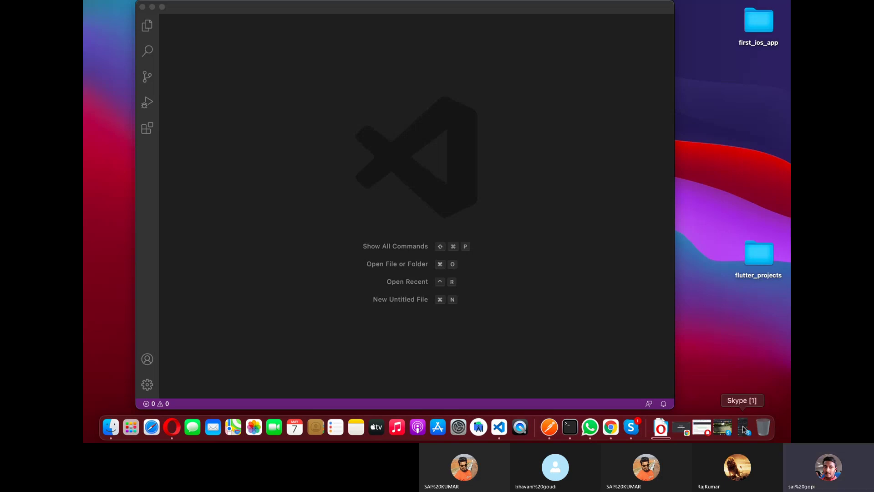
left_click(530, 180)
left_click(685, 85)
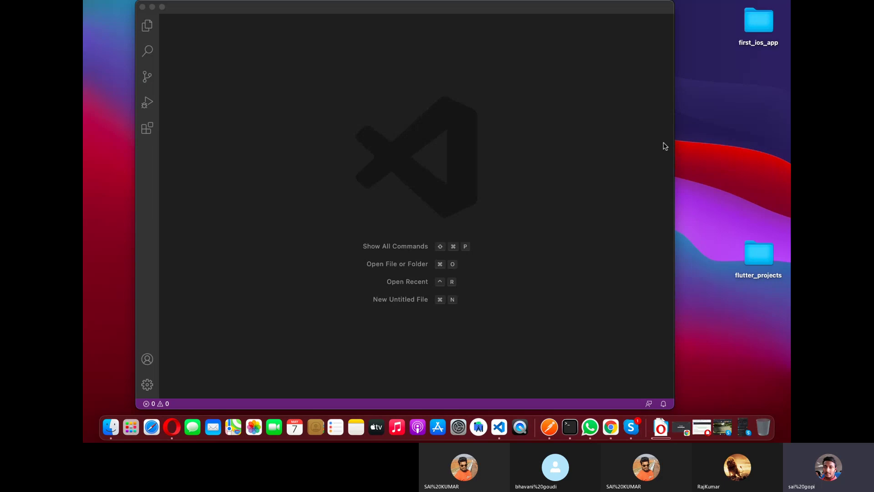
left_click(492, 138)
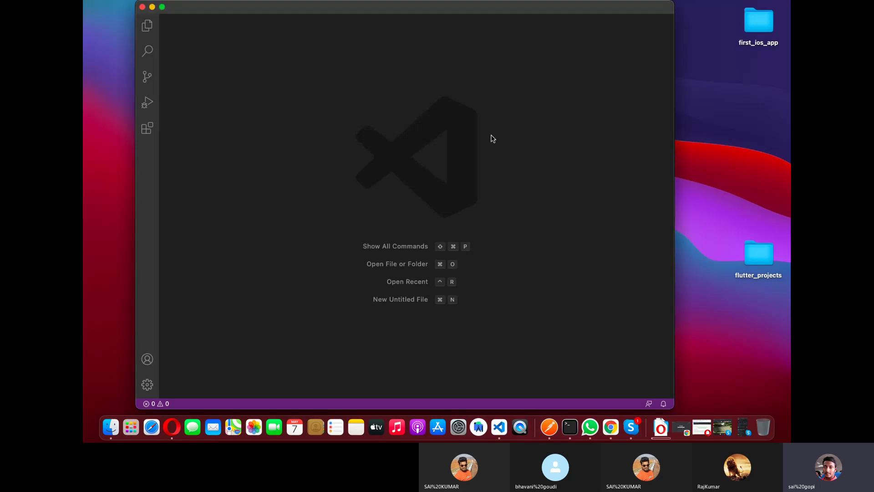
key("super+Tab")
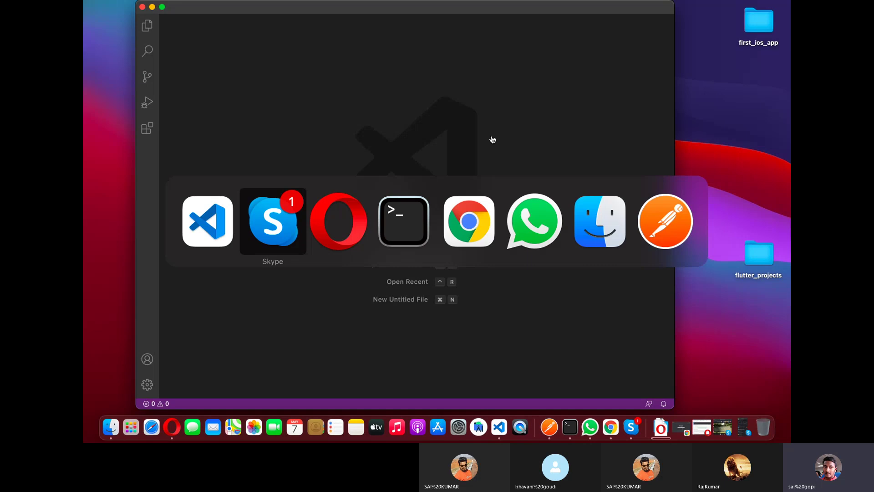
key("super+Tab")
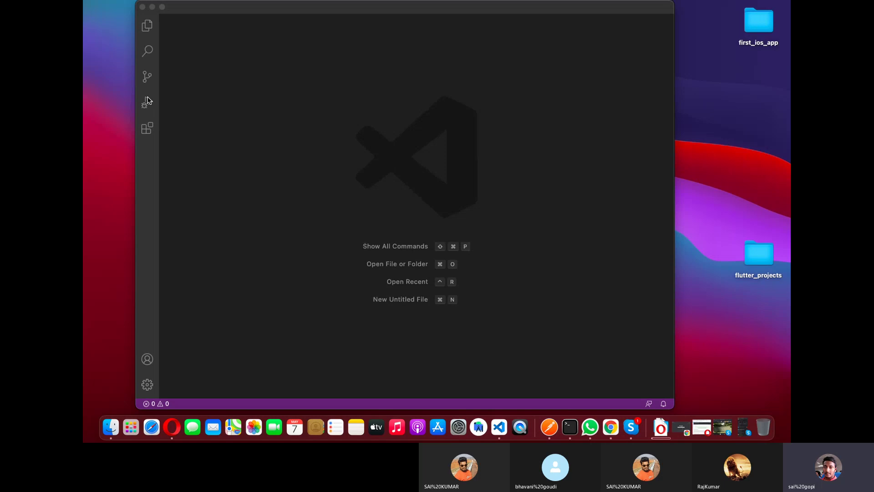
left_click(148, 128)
Search the extensions for 'dart' and open the Dart extension's details page.
left_click(148, 128)
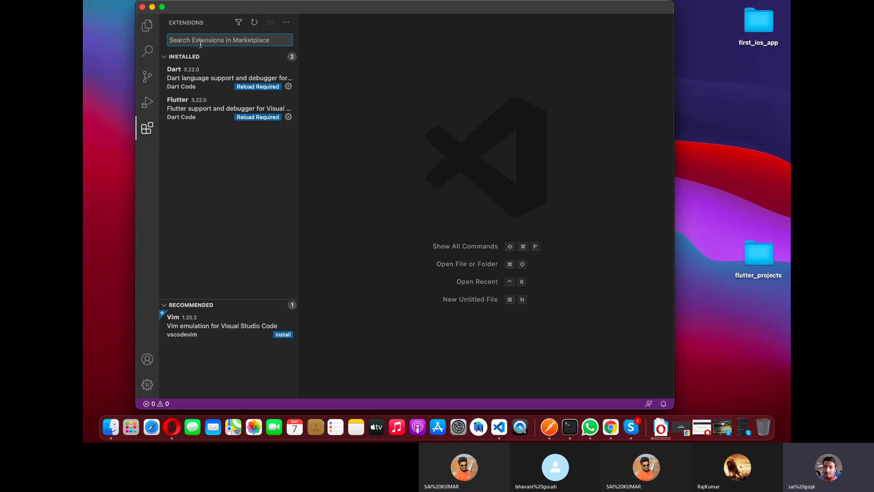
type("dad")
key("BackSpace")
key("BackSpace")
type("d")
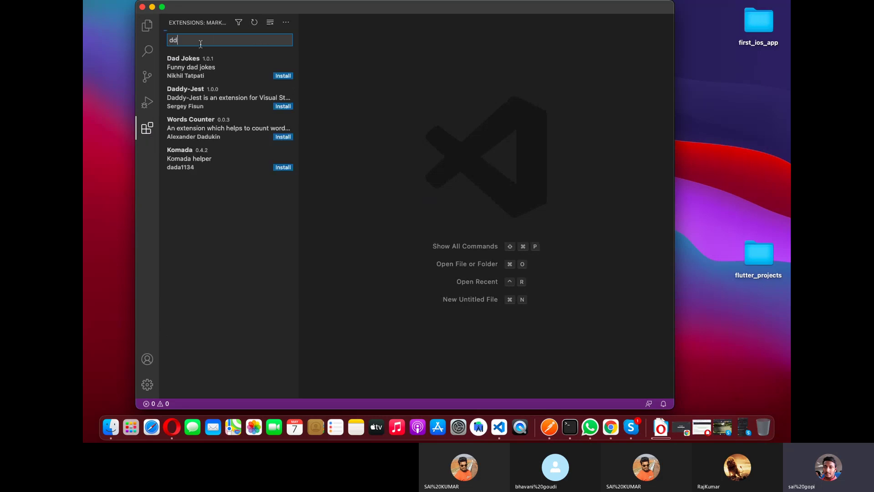
key("BackSpace")
type("art")
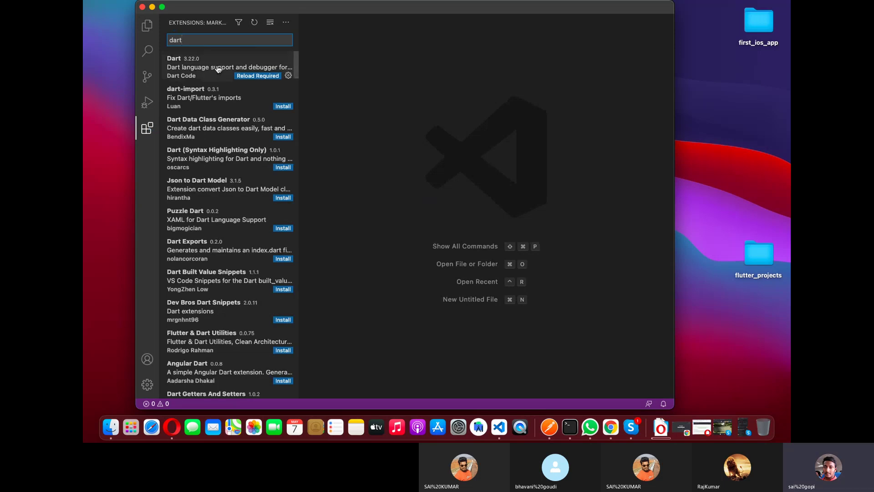
left_click(218, 69)
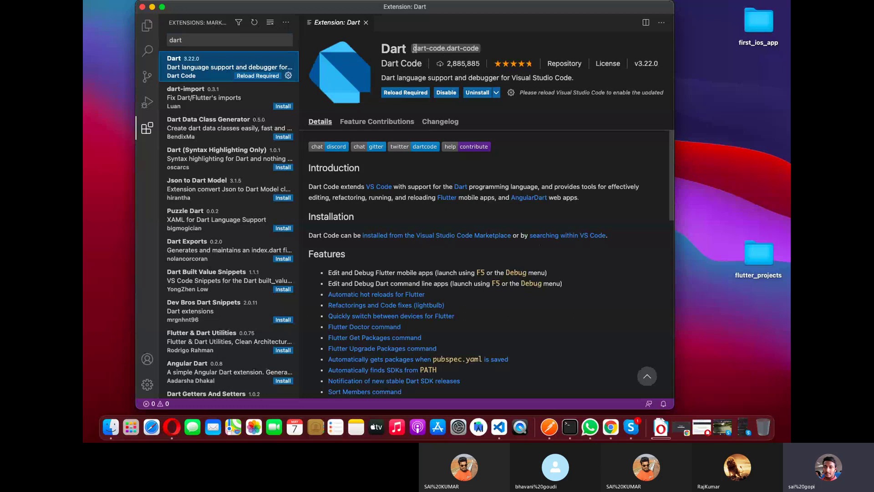
Minimize Chrome, maximize VS Code, and highlight the Dart download count 2,885,885.
key("super+Tab")
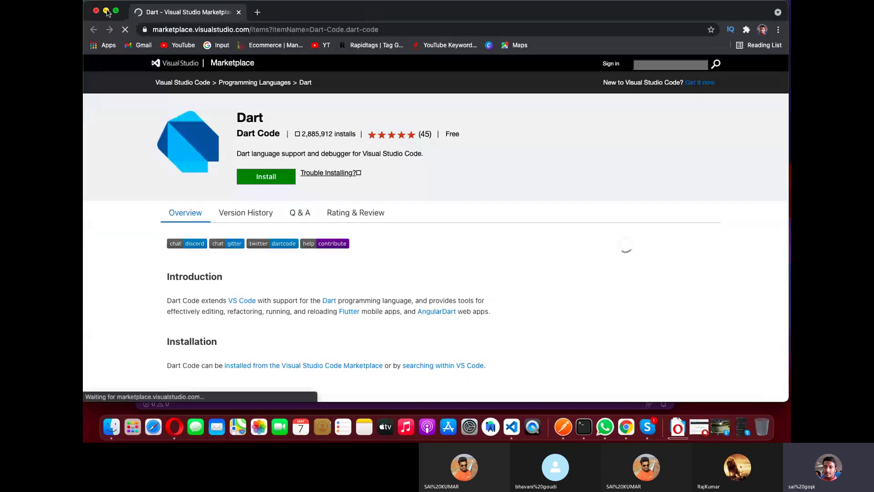
left_click(106, 11)
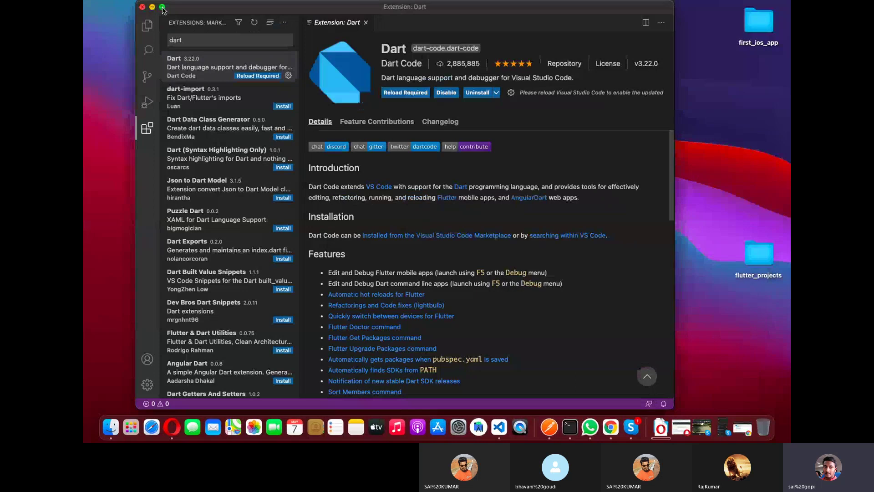
left_click(162, 7)
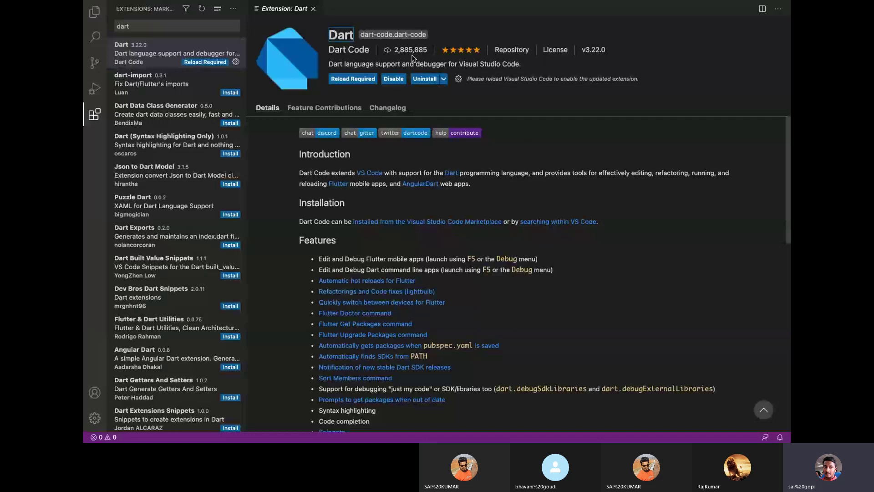
left_click_drag(430, 50, 395, 49)
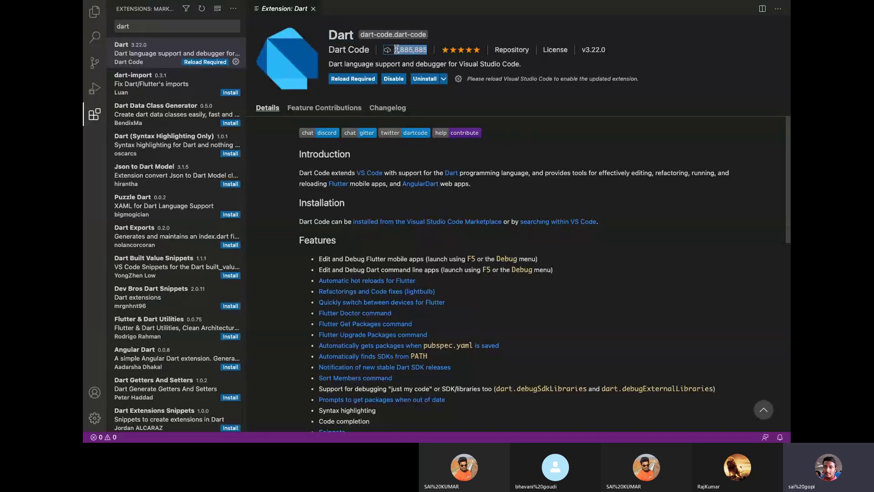
View the Flutter extension's details, then search 'dart' again and reopen Dart's page.
left_click(179, 28)
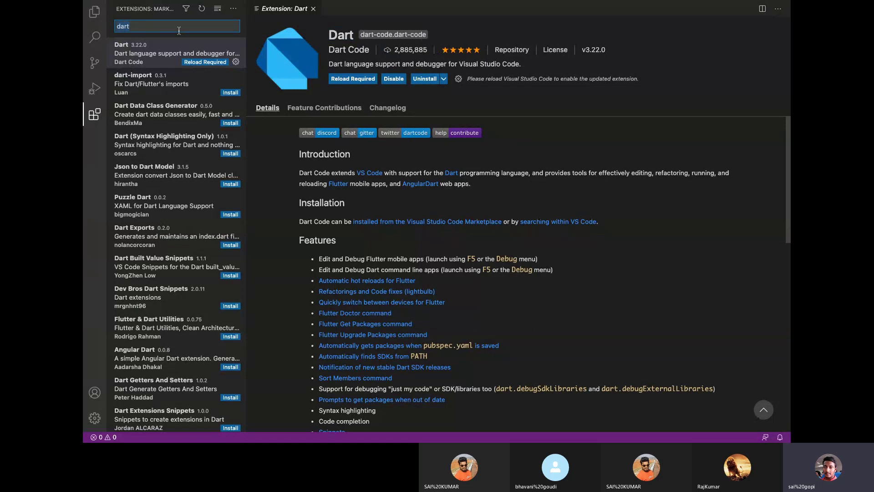
type("flutt")
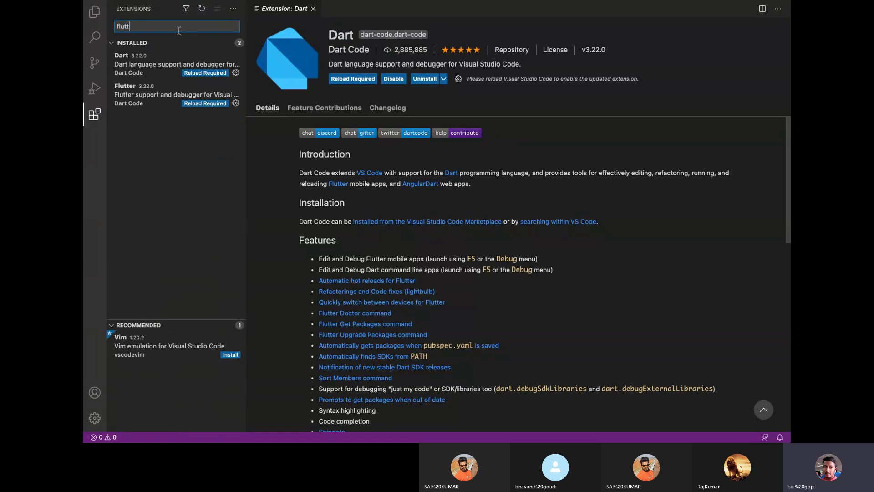
type("er")
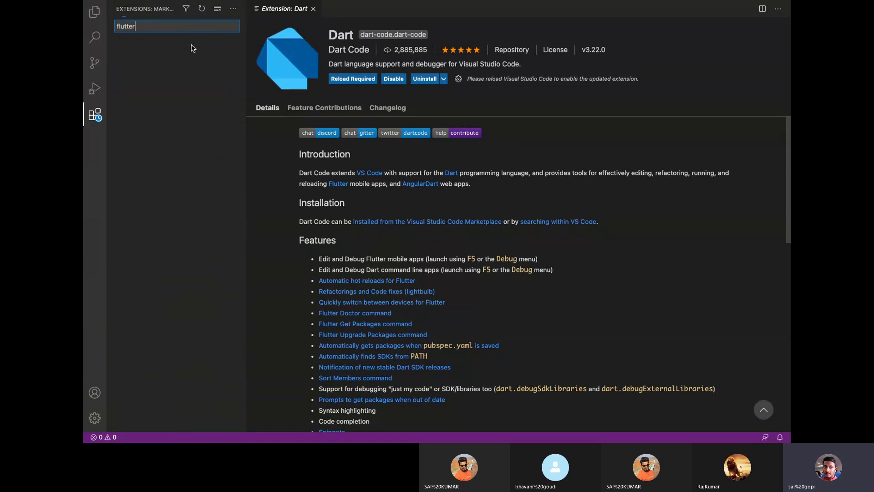
left_click(158, 55)
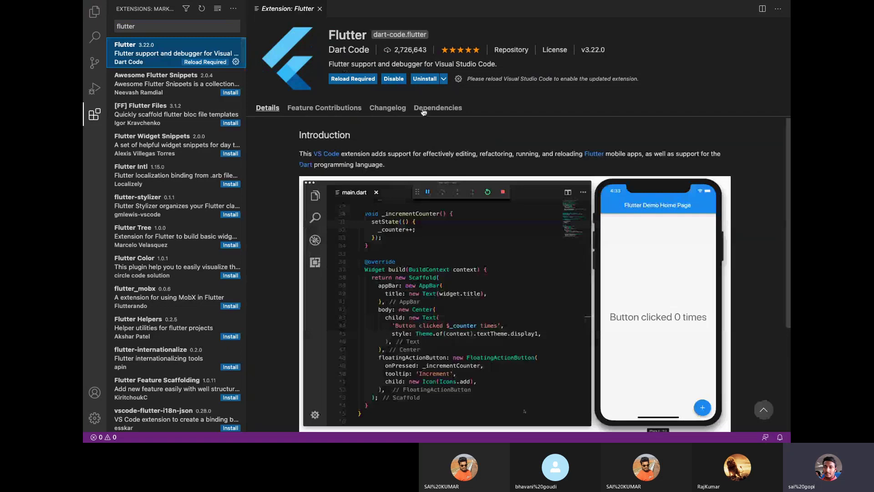
left_click(148, 27)
key("ctrl+a")
type("dart")
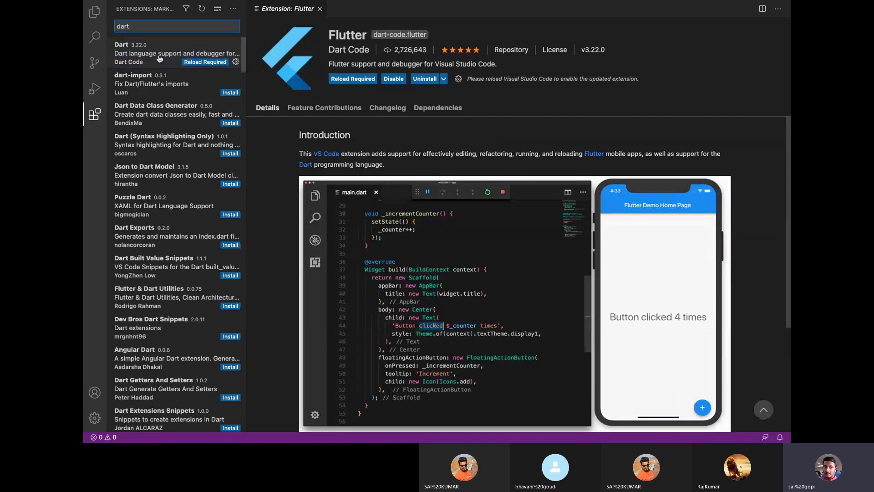
left_click(159, 56)
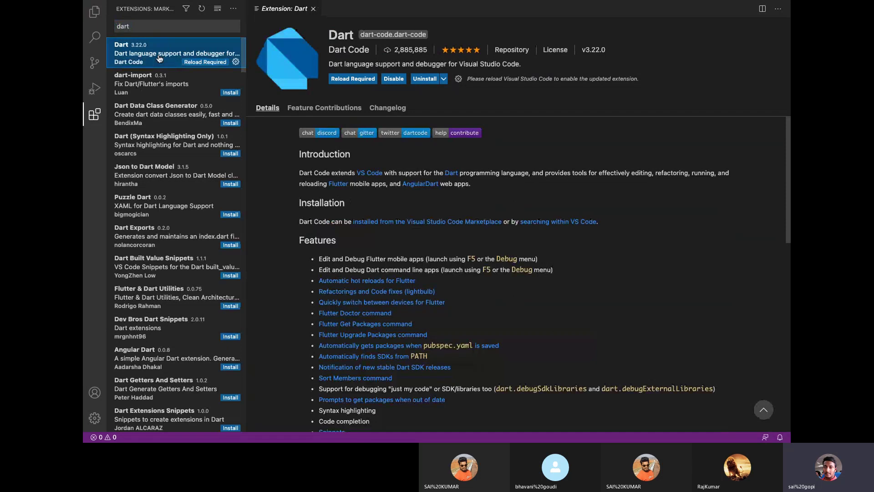
Clear the extension search so the installed Dart and Flutter extensions are listed.
left_click(102, 118)
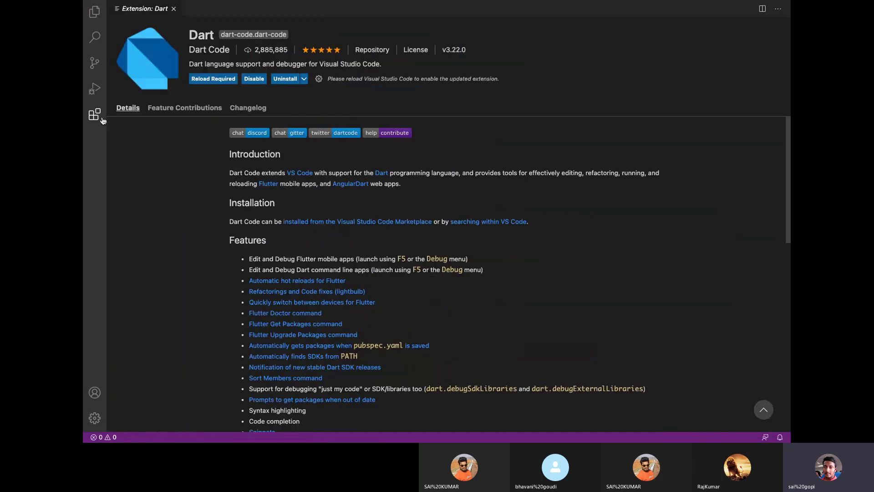
left_click(103, 120)
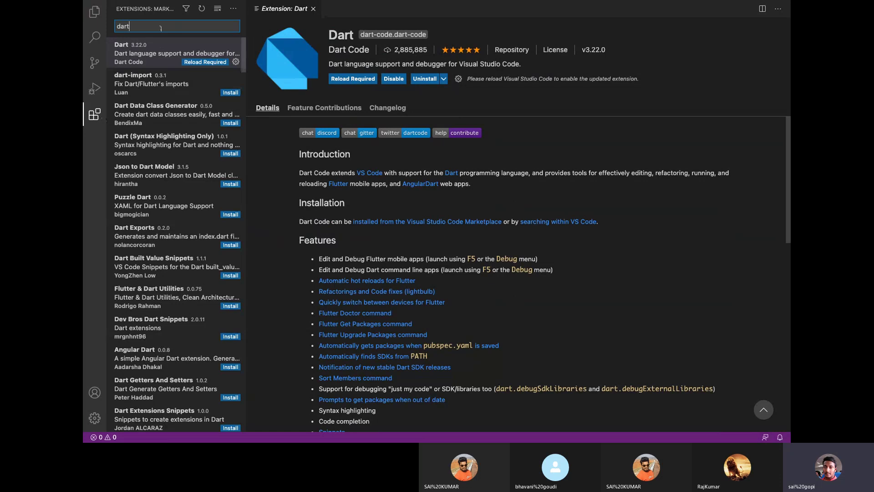
key("BackSpace")
key("BackSpace")
key("BackSpace")
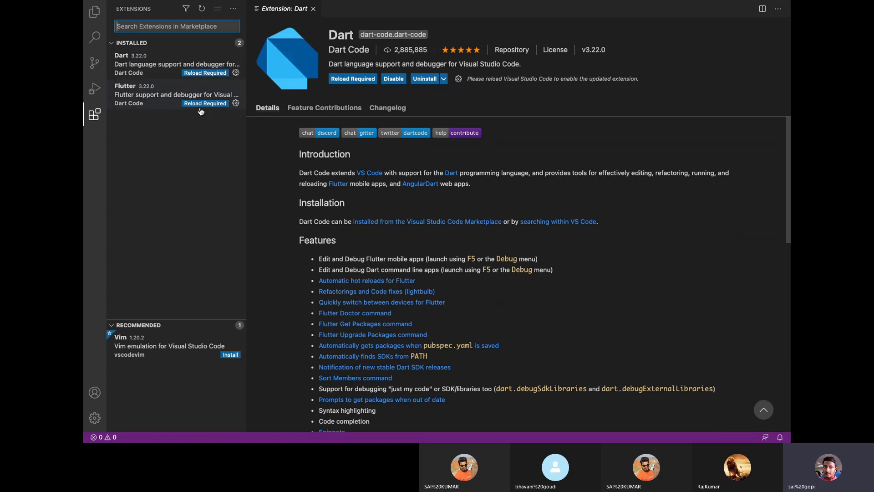
left_click(222, 191)
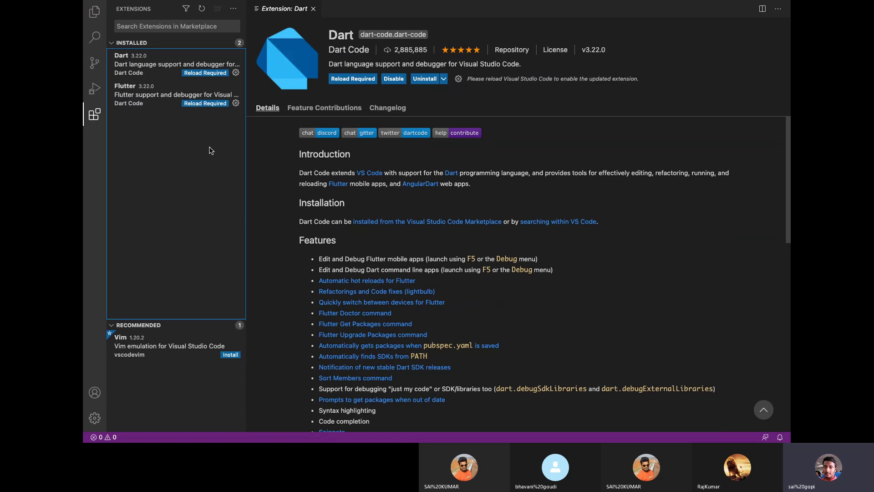
Close the Dart extension page, show Explorer and Run and Debug, then switch apps.
left_click(314, 9)
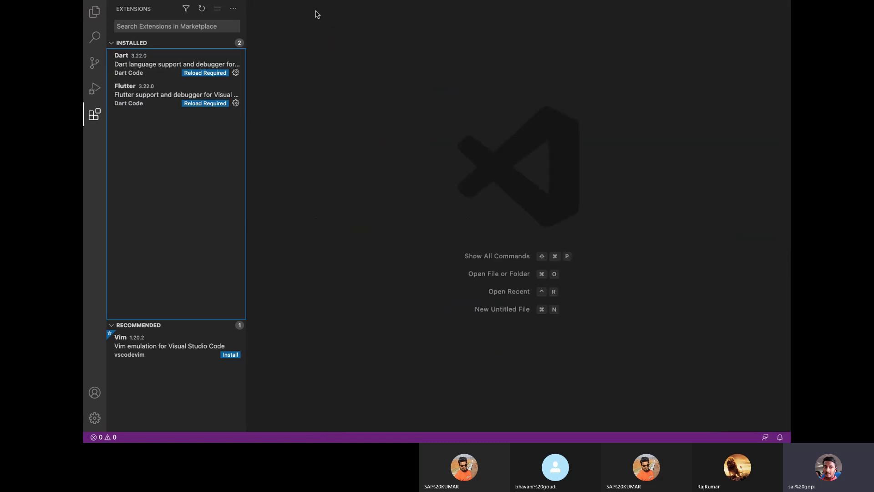
key("super+Tab")
key("super+Tab")
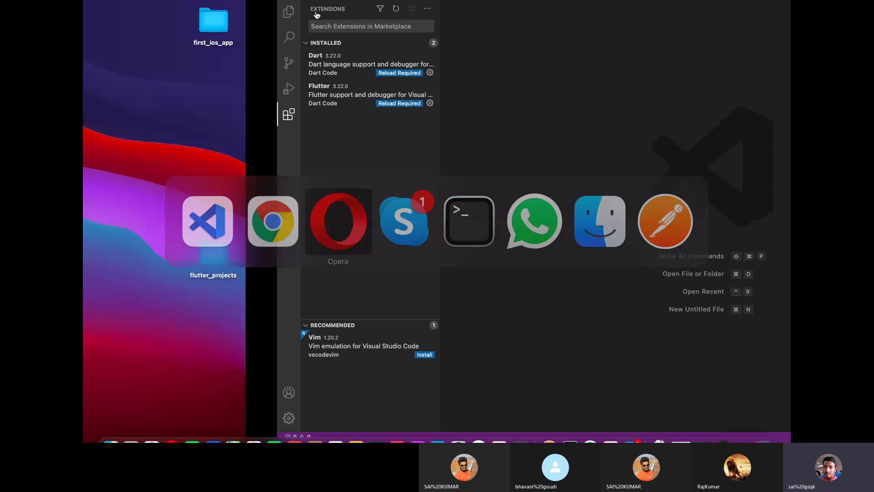
key("super+Tab")
key("super+shift+e")
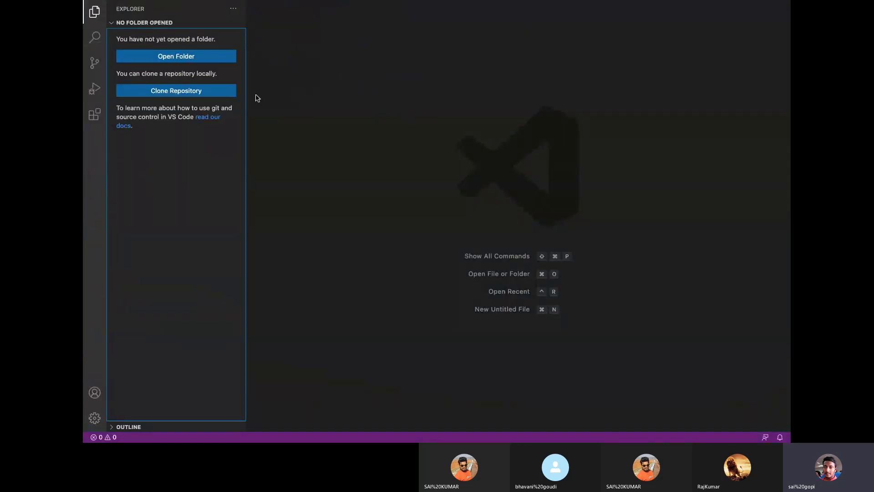
left_click(93, 91)
key("ctrl+Left")
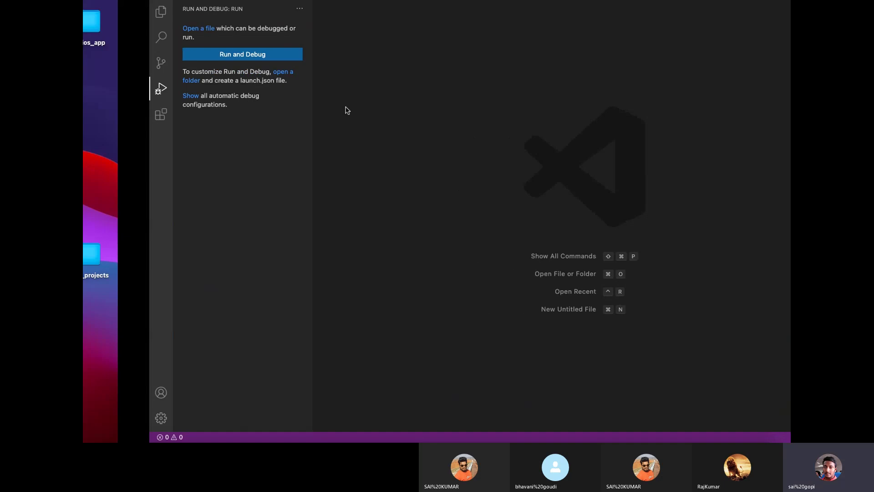
key("super+Tab")
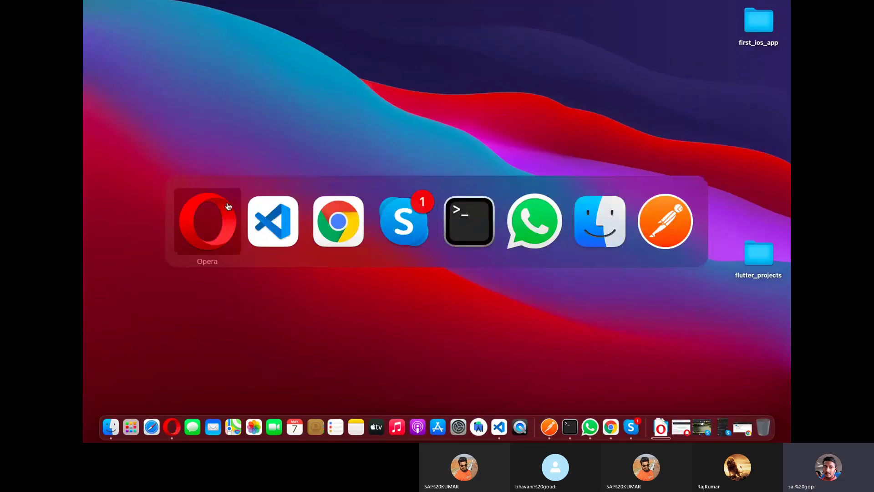
Restore and maximize Opera and review road map items 1 and 2 in the Docs tab.
left_click(227, 205)
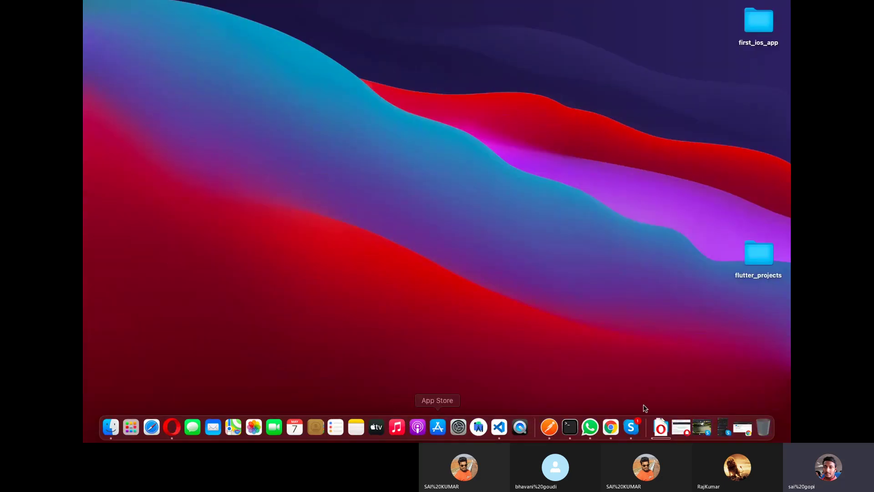
left_click(171, 427)
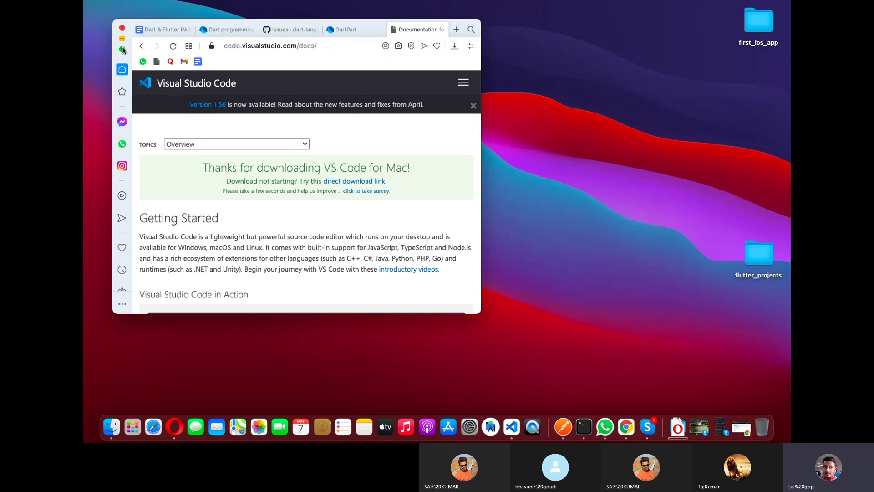
left_click(122, 48)
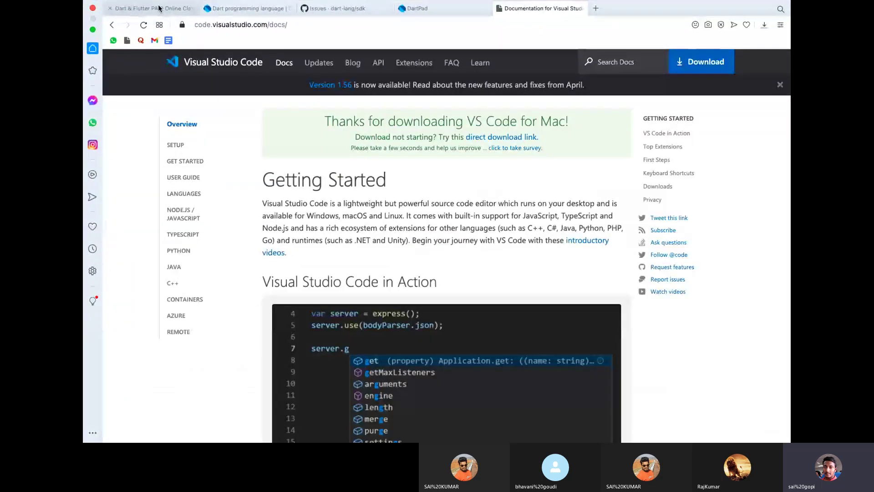
left_click(159, 8)
left_click_drag(494, 250, 330, 182)
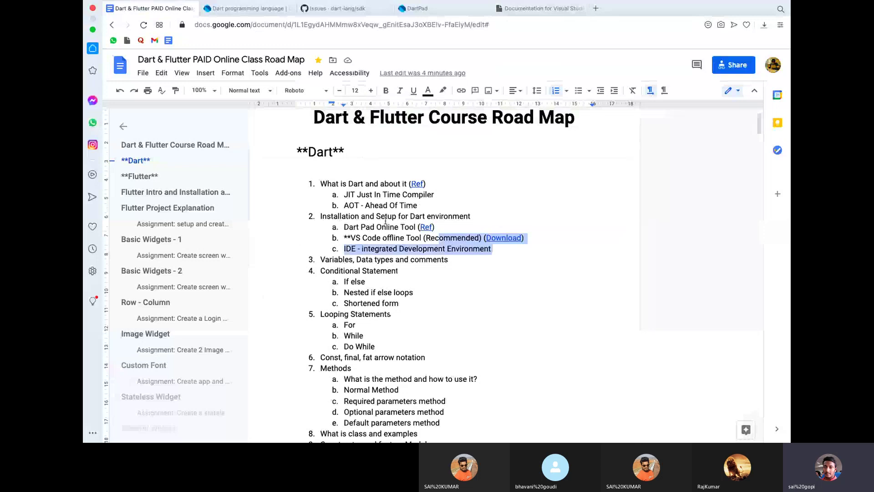
left_click(451, 198)
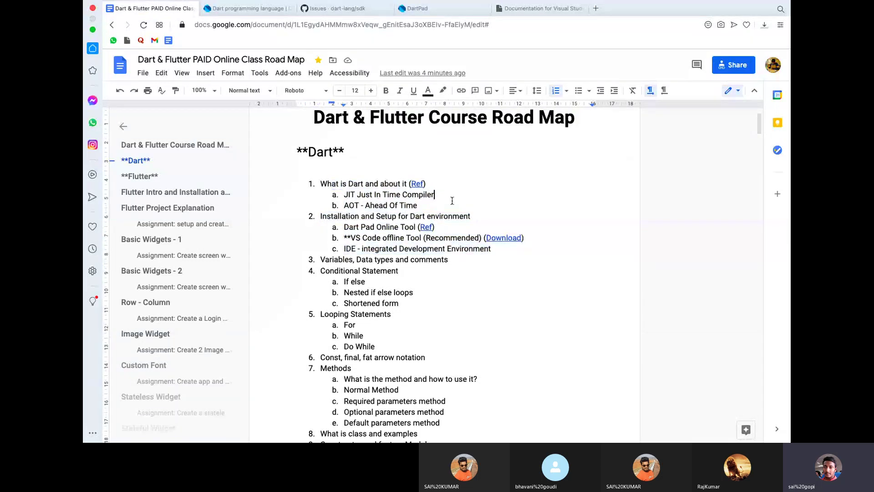
Rerun the DartPad for-loop program, check the Download link to code.visualstudio.com, then return to VS Code.
left_click(412, 8)
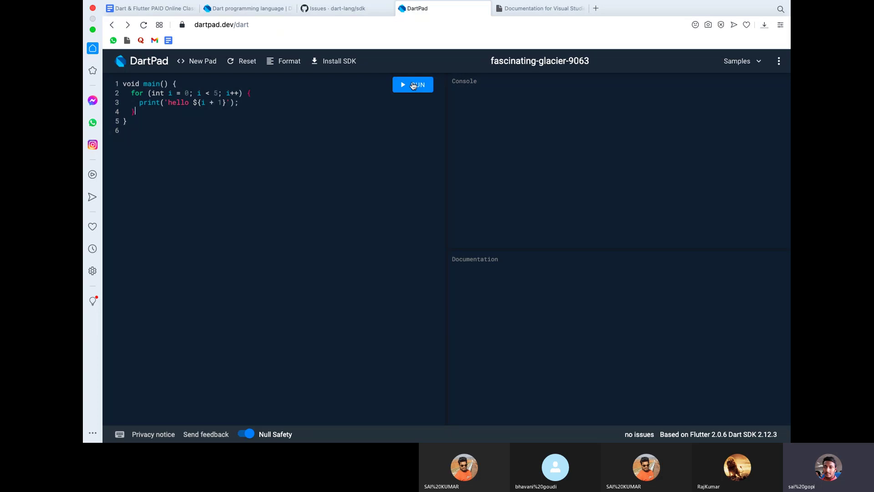
left_click(413, 85)
left_click(163, 9)
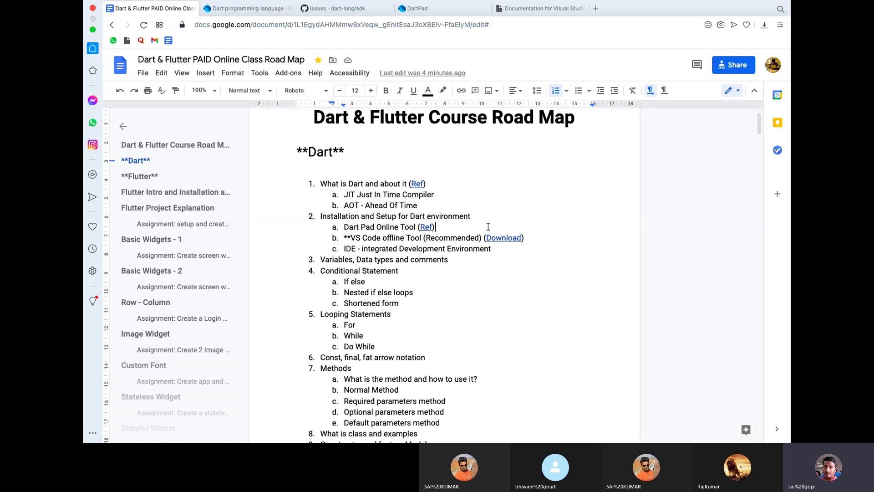
left_click(506, 238)
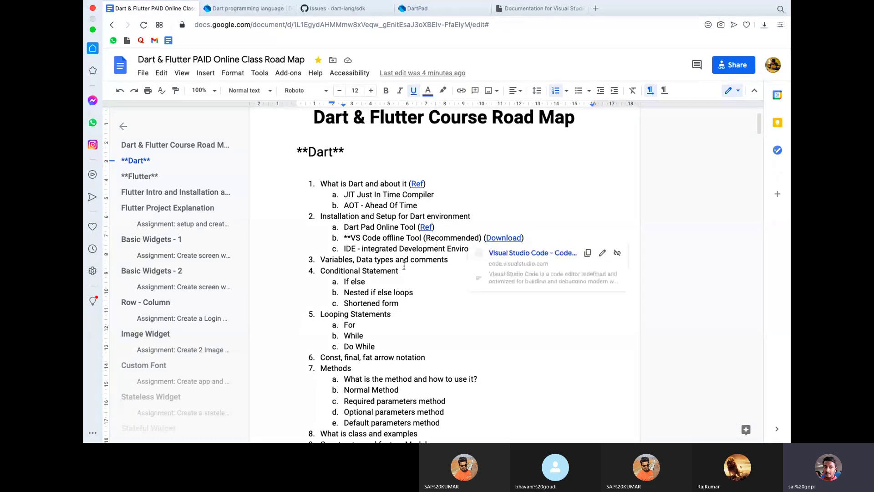
key("super+Tab")
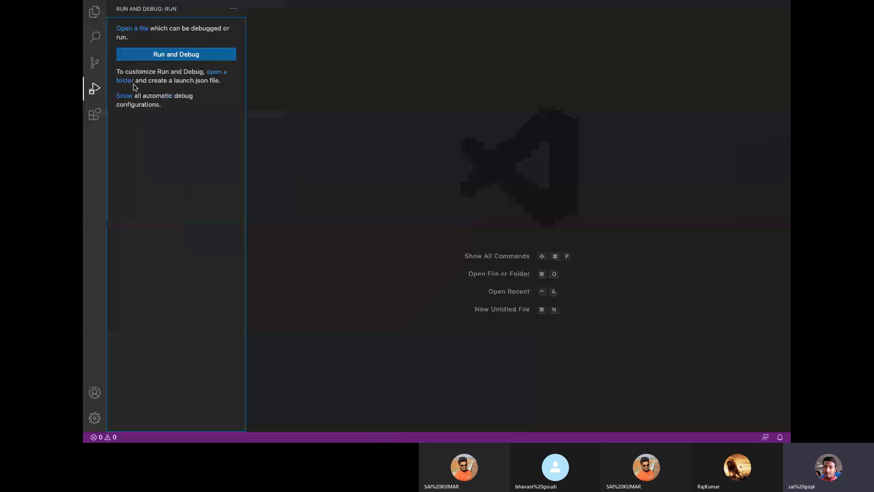
Show the installed Dart and Flutter extensions with Cmd+Shift+X, then switch to Skype.
key("super+shift+x")
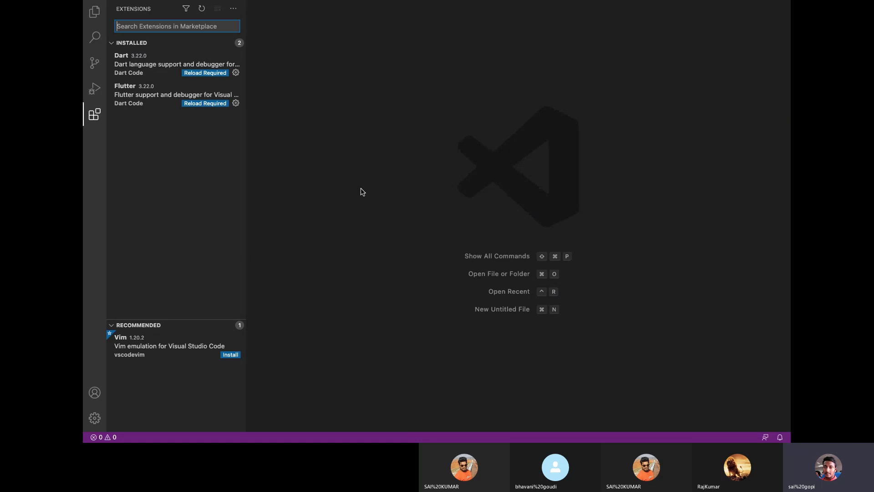
key("super+Tab")
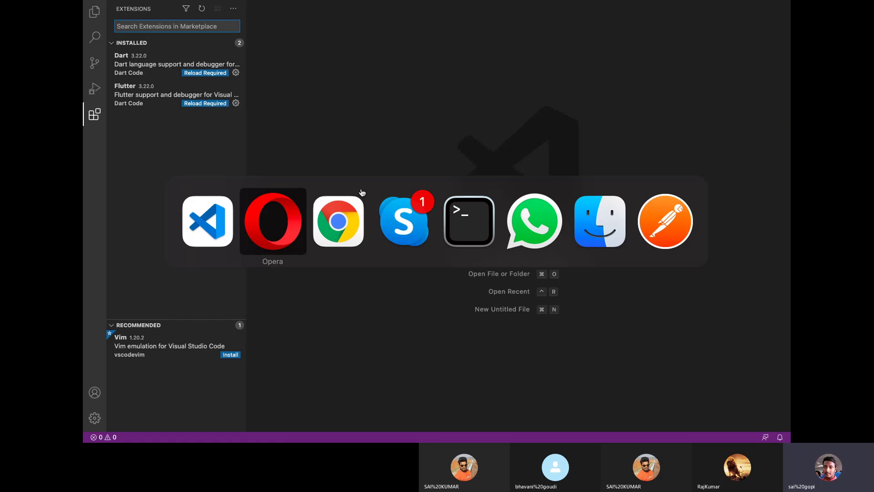
key("super+Tab")
key("super+Tab")
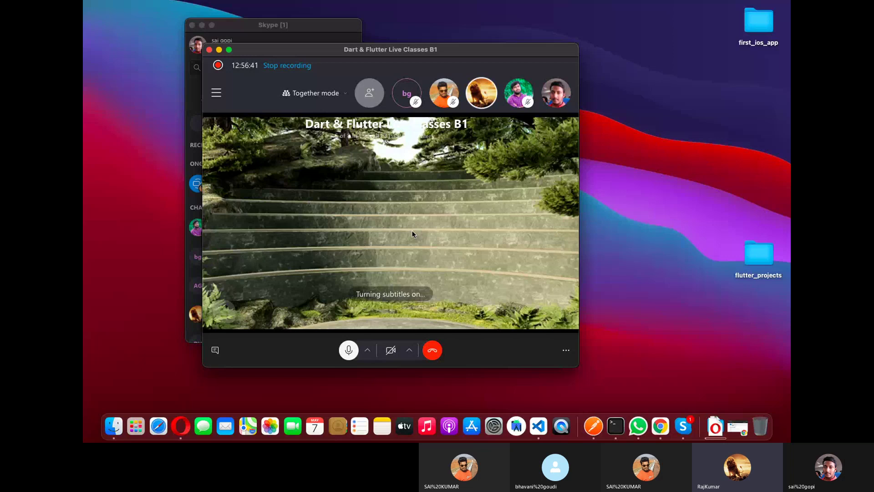
Minimize the main Skype window and switch away from the class call.
left_click(201, 25)
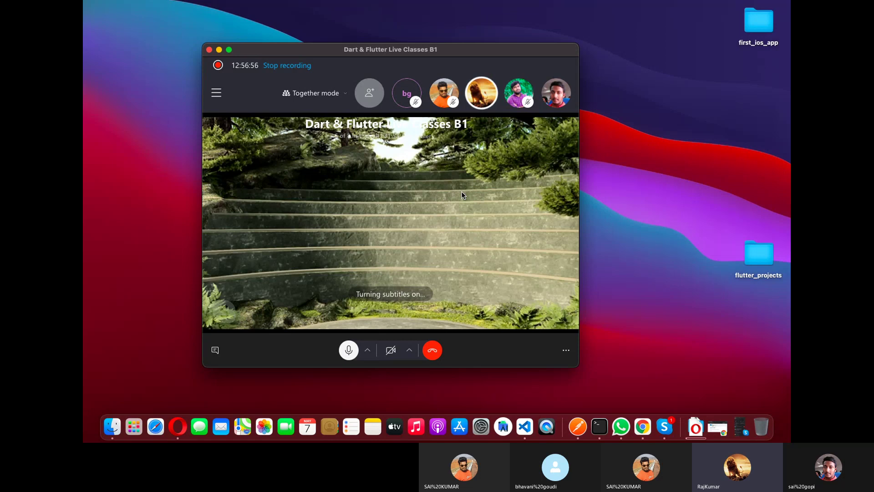
key("super+Tab")
key("super+Tab")
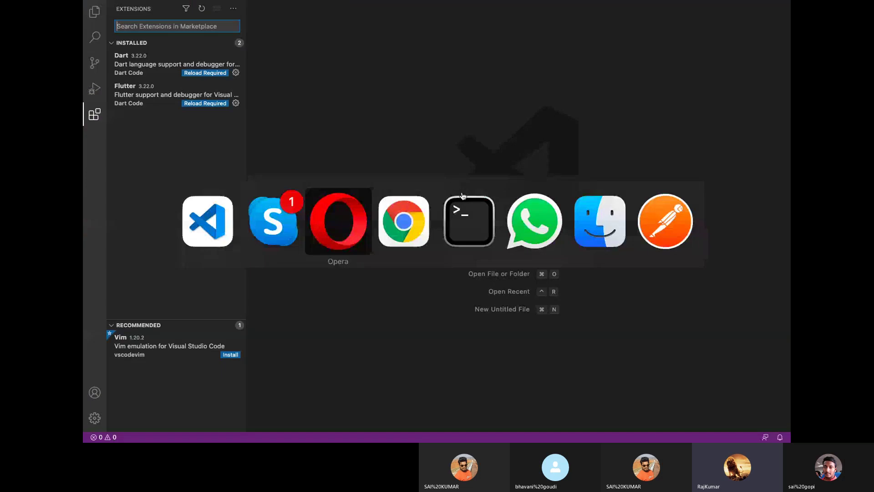
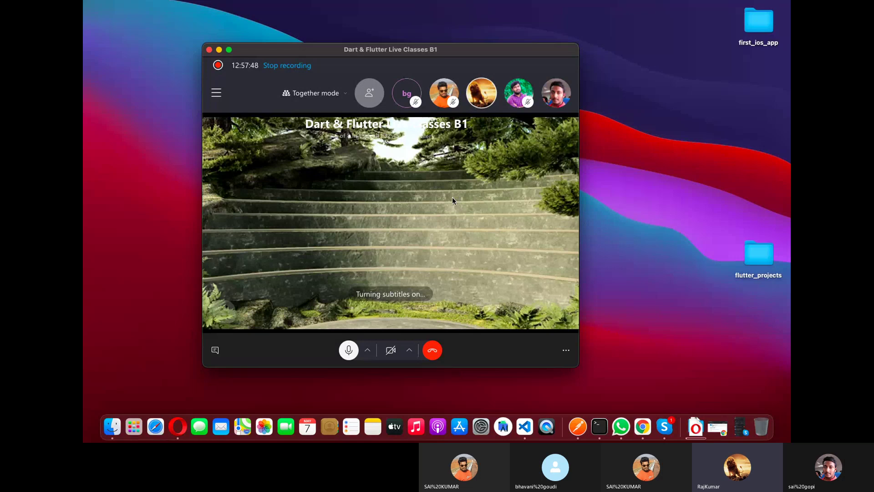
Switch from Skype to Opera, skim the course road map document, and go to the Dart programming language tab.
key("super+Tab")
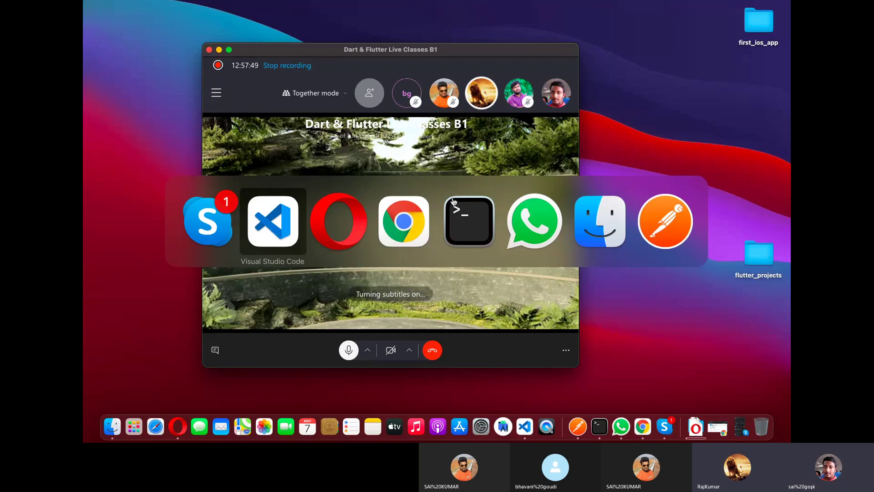
key("super+Tab")
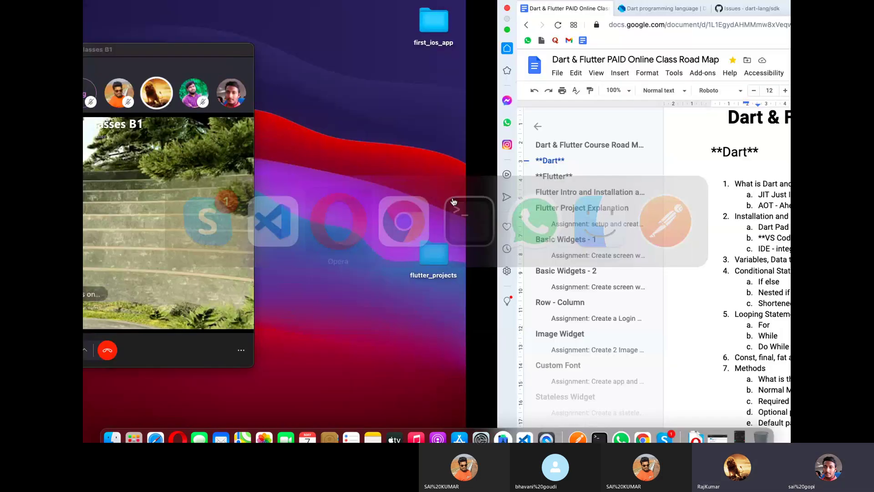
scroll(440, 257, "down", 2)
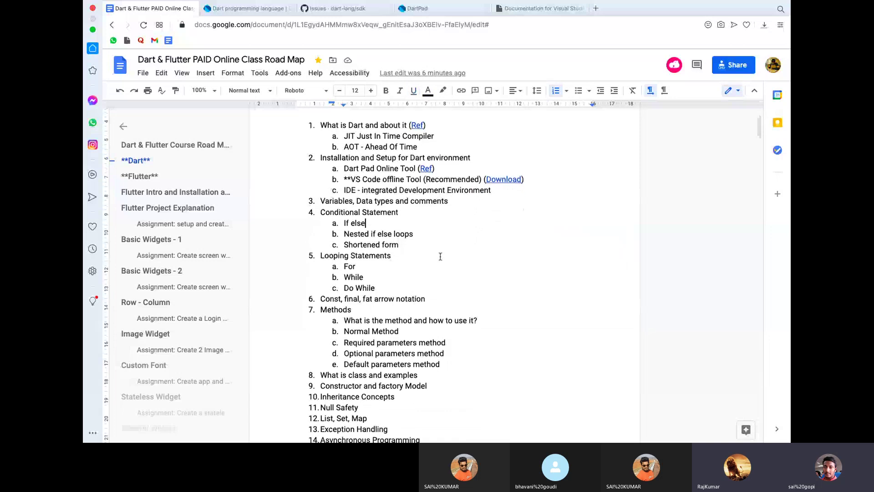
scroll(441, 256, "up", 2)
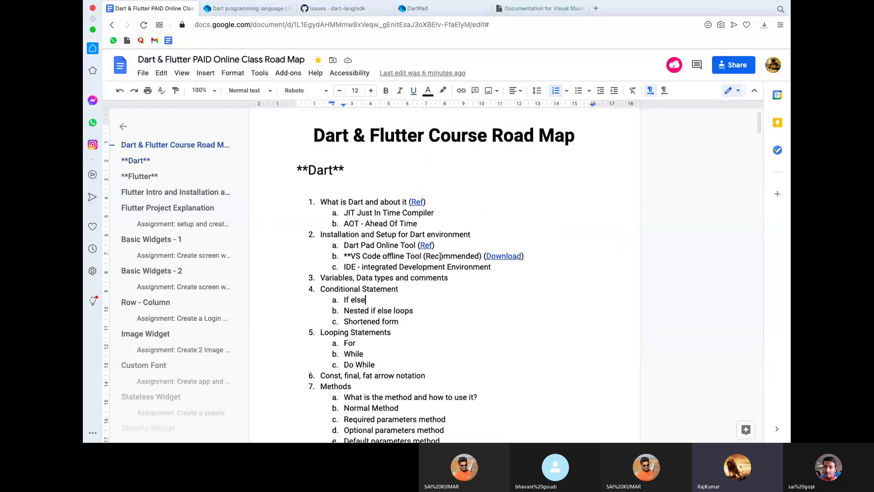
scroll(440, 256, "down", 2)
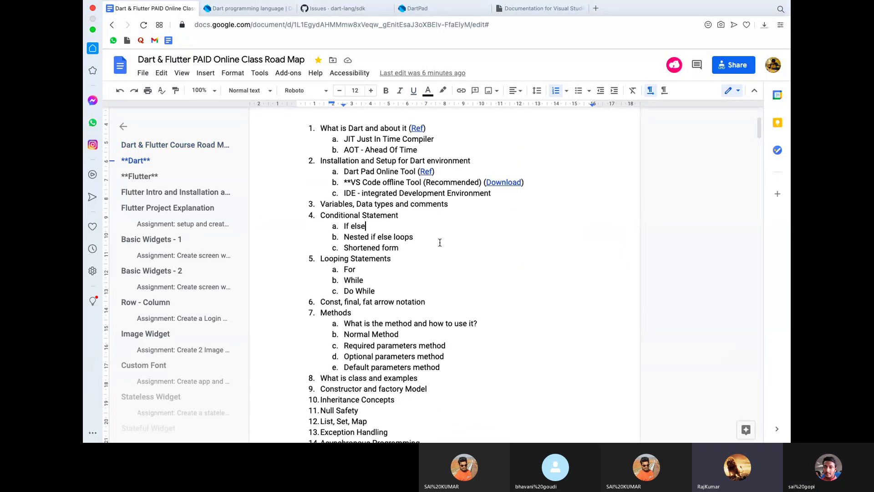
left_click(262, 9)
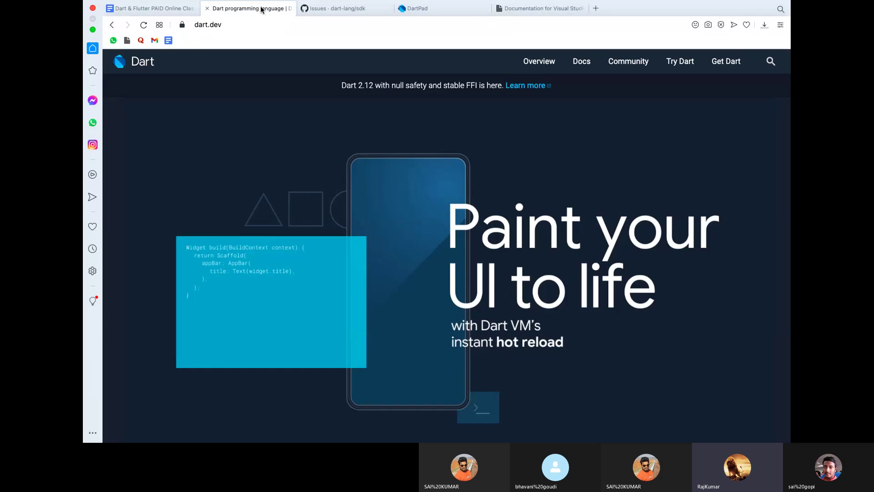
Skim the dart.dev homepage, then open and skim the Docs page.
scroll(302, 173, "down", 2)
scroll(301, 173, "down", 8)
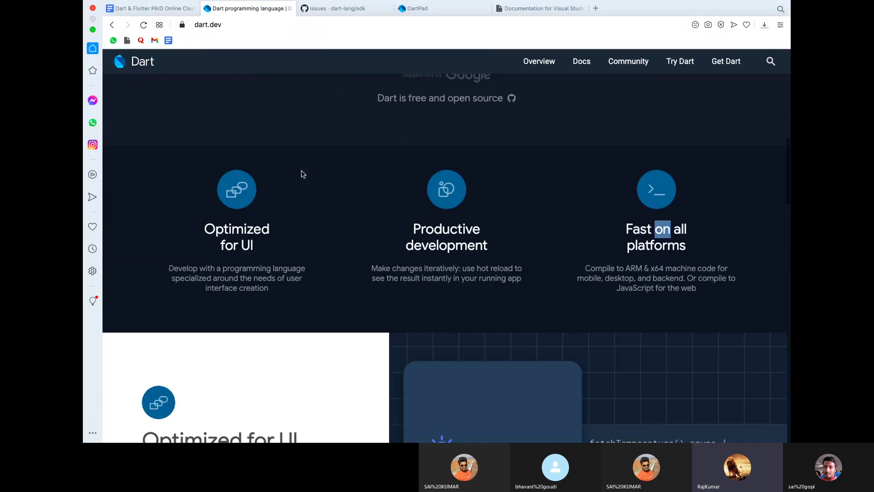
scroll(301, 173, "down", 8)
scroll(302, 173, "up", 1)
left_click(581, 61)
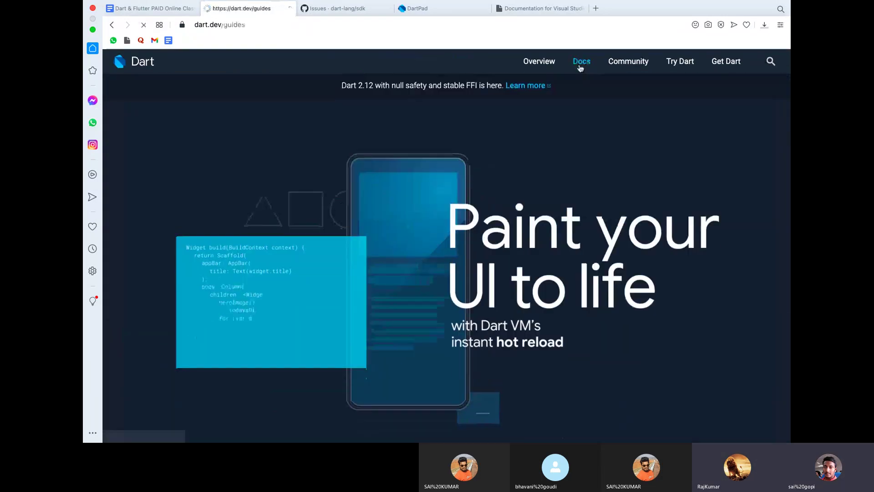
scroll(399, 140, "down", 1)
scroll(387, 141, "down", 3)
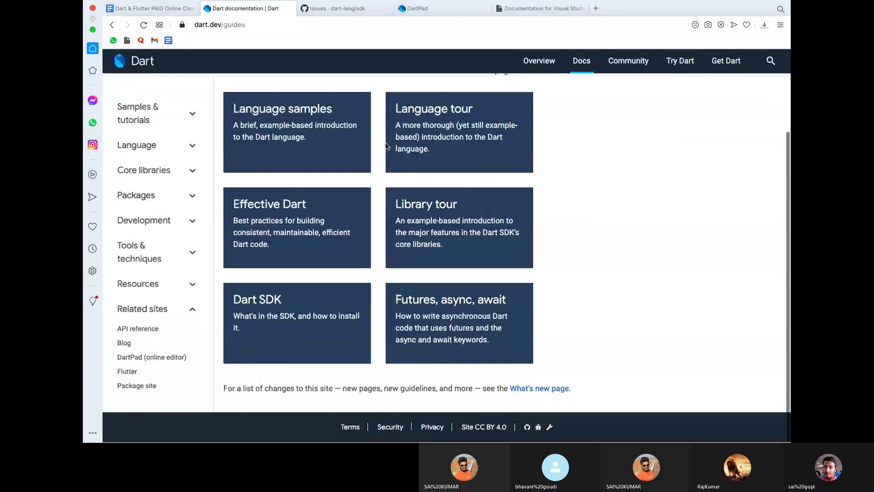
scroll(386, 141, "up", 5)
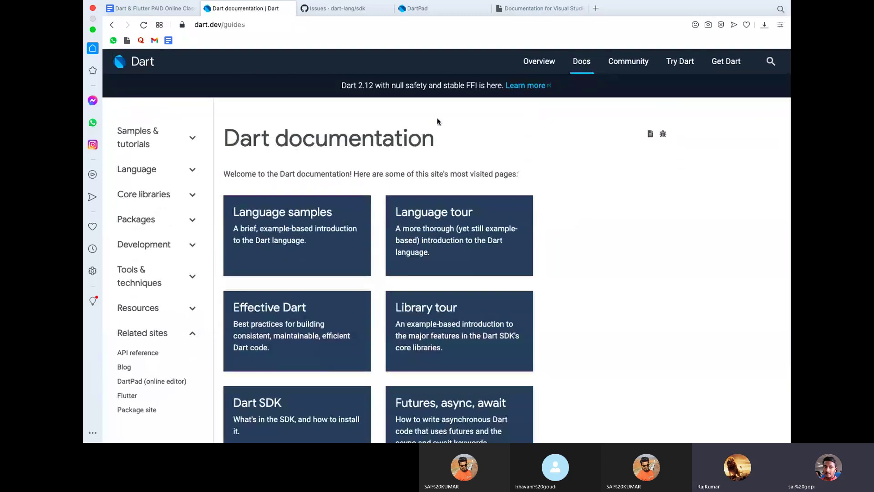
Remove 'guides' from the dart.dev/guides address to load the dart.dev home page.
left_click(228, 23)
double_click(232, 24)
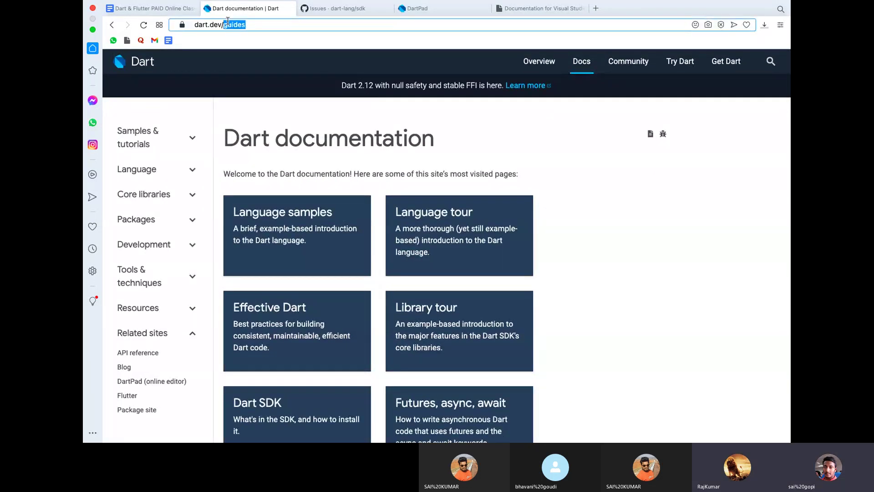
key("BackSpace")
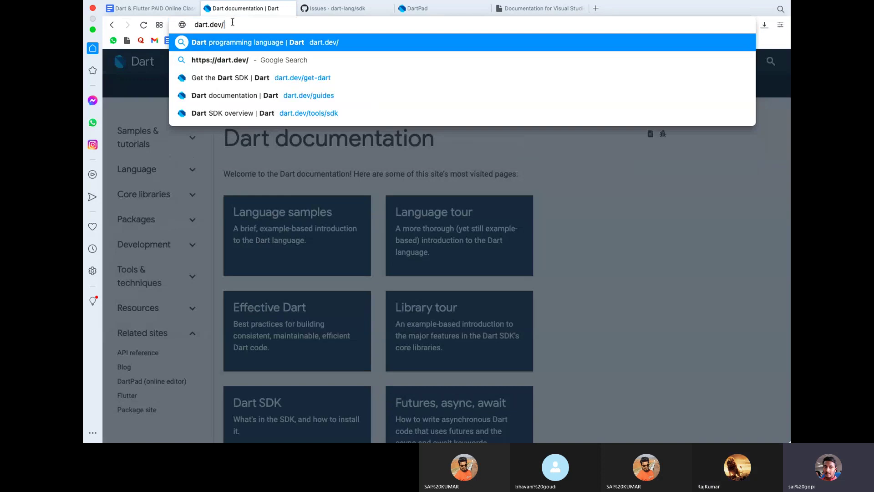
key("Return")
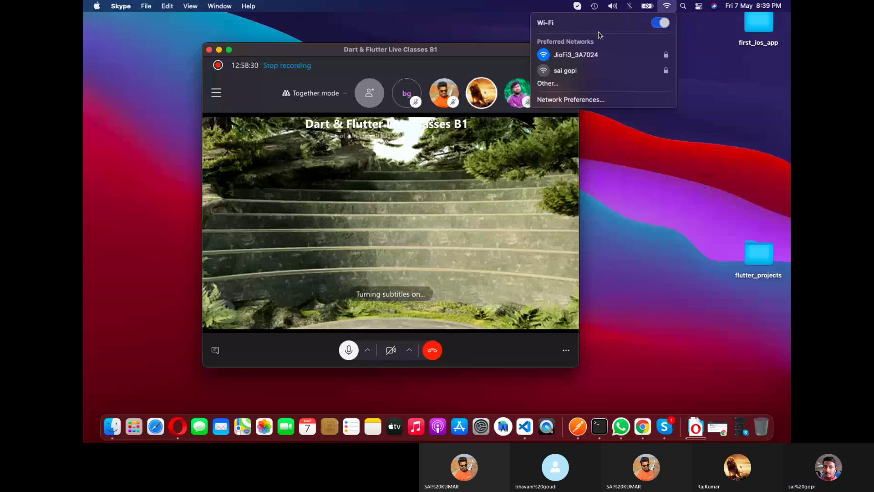
Join the JioFi3_3A7024 Wi-Fi network, close the network list, and minimize the Skype call window.
left_click(581, 55)
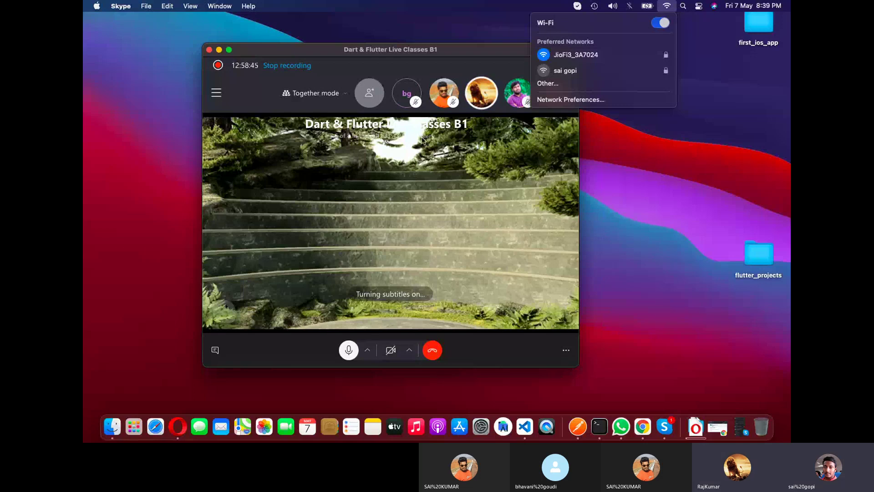
left_click(220, 55)
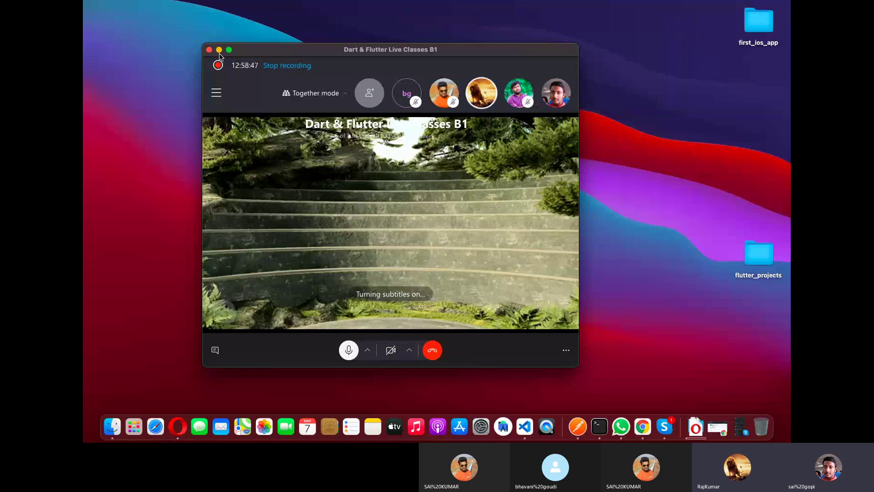
left_click(219, 50)
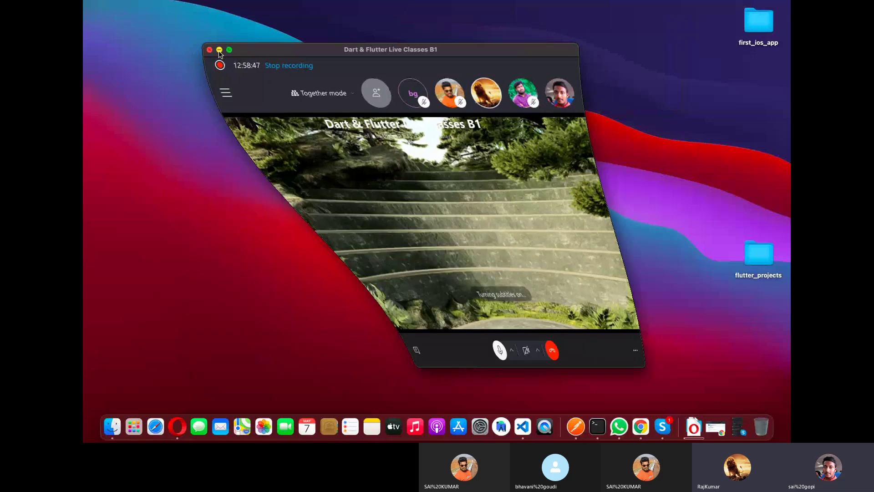
Return to Opera and open the dart.dev Docs pages.
key("super+Tab")
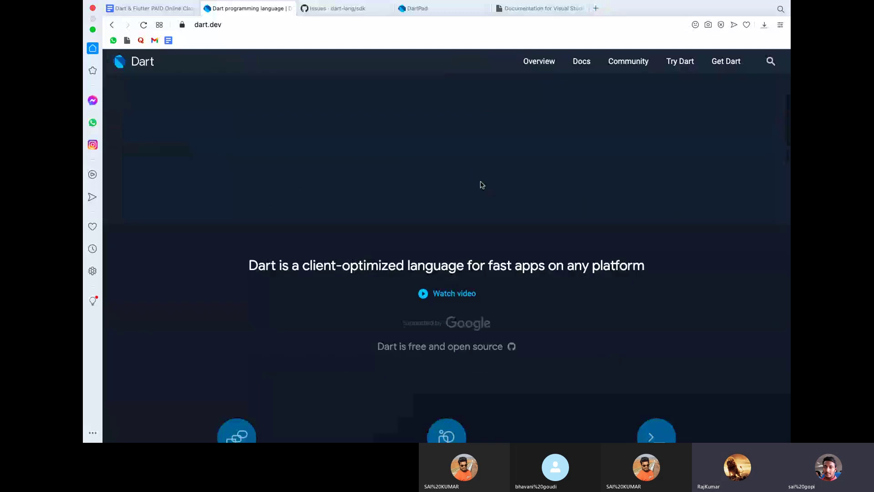
scroll(482, 185, "down", 10)
scroll(624, 74, "up", 10)
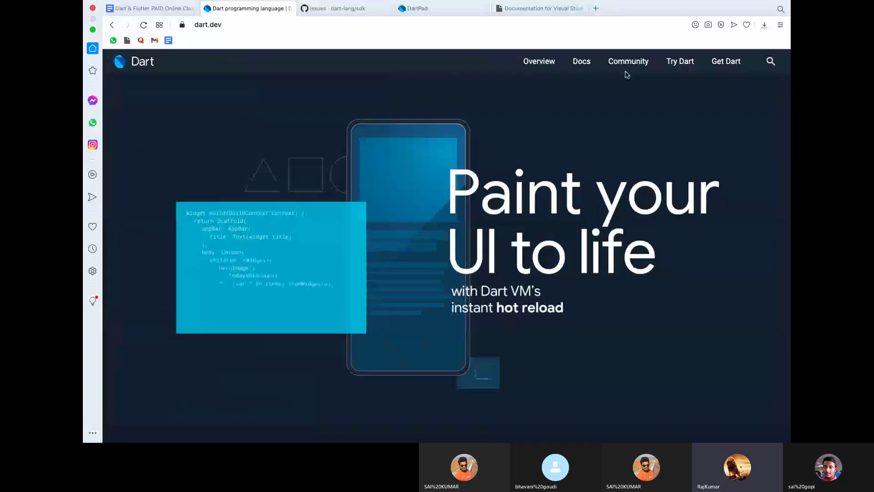
scroll(625, 74, "down", 3)
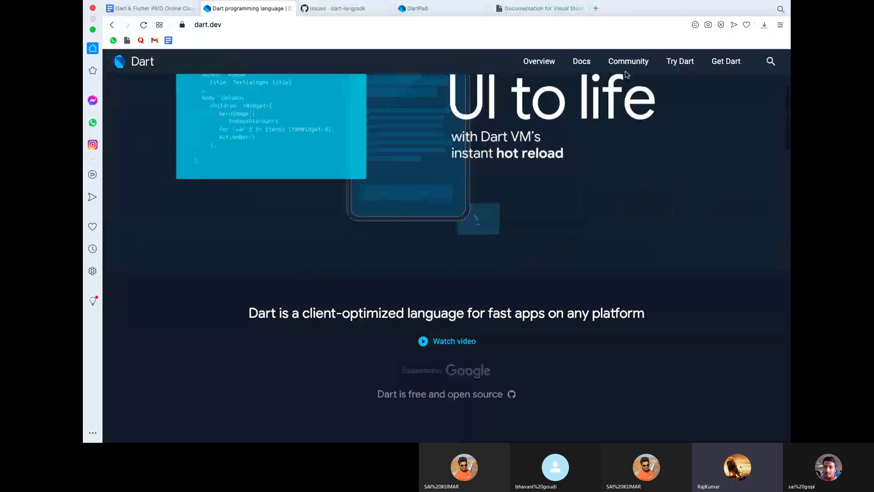
left_click(582, 62)
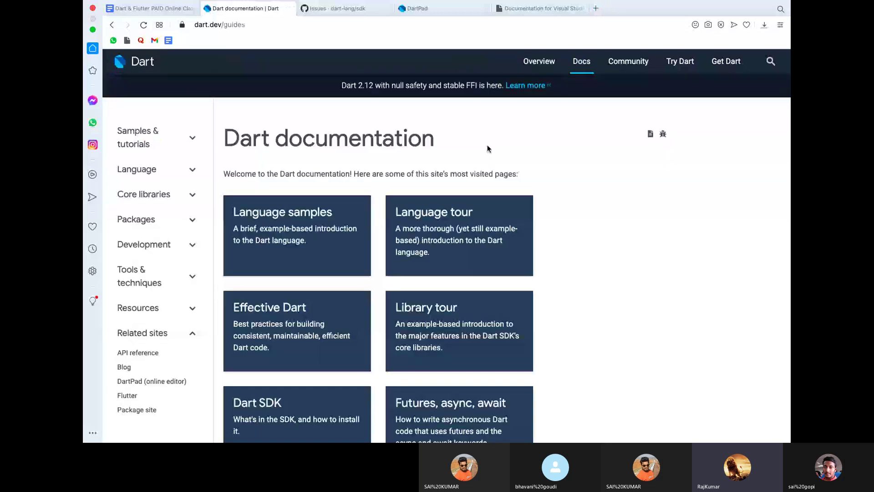
scroll(487, 148, "down", 3)
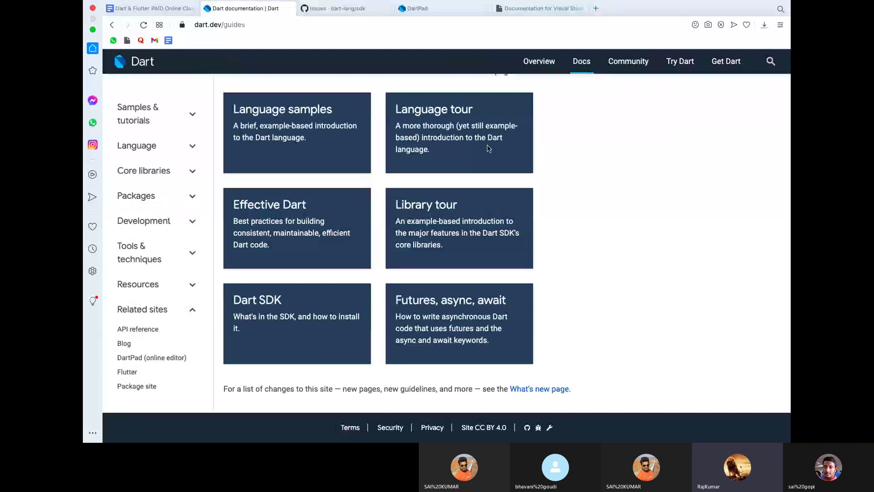
scroll(487, 148, "up", 1)
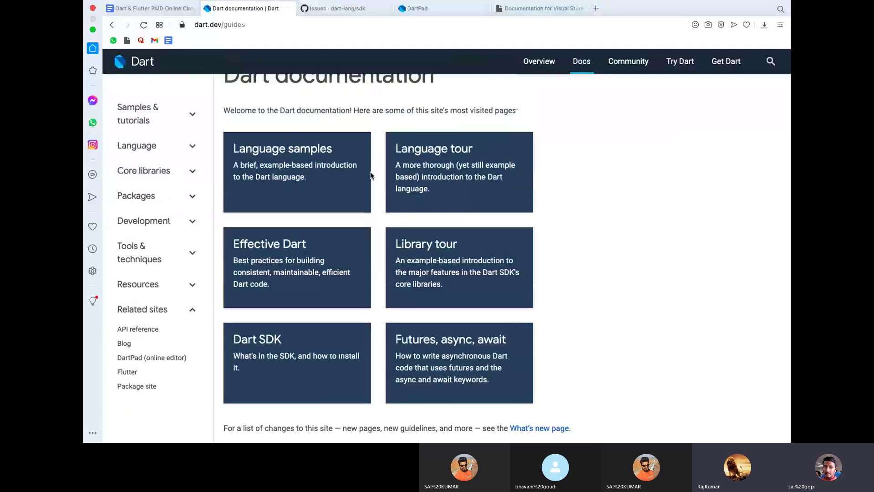
Open Effective Dart under the Language section and reload its Overview from the top.
left_click(194, 151)
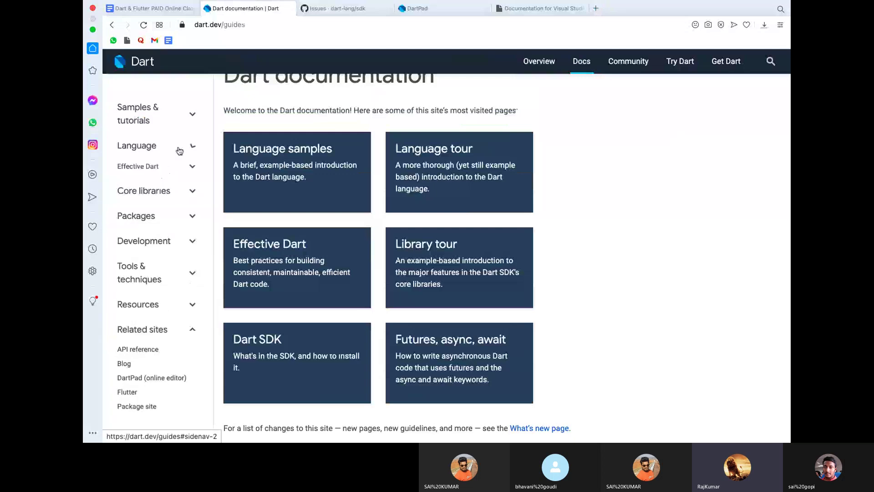
left_click(165, 167)
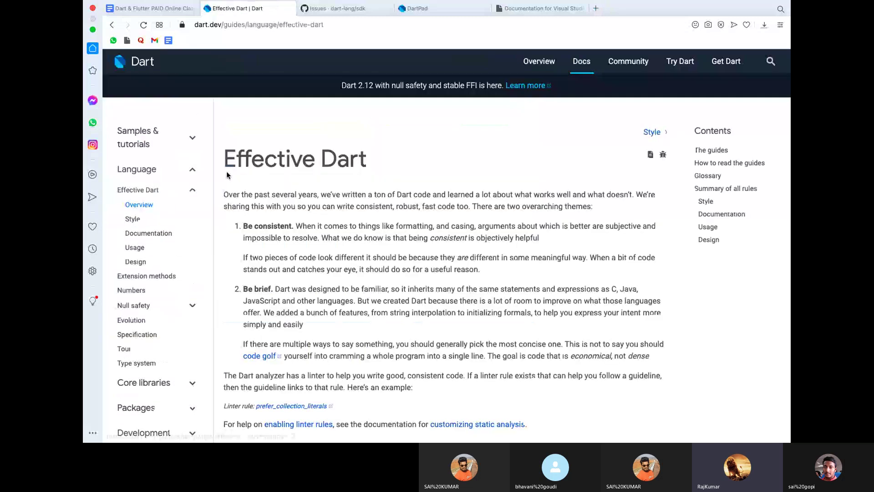
scroll(386, 246, "down", 10)
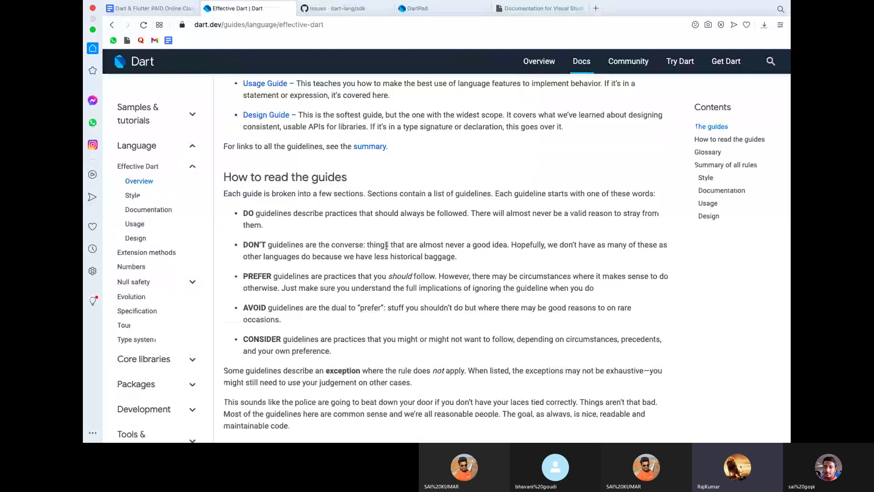
scroll(386, 246, "up", 3)
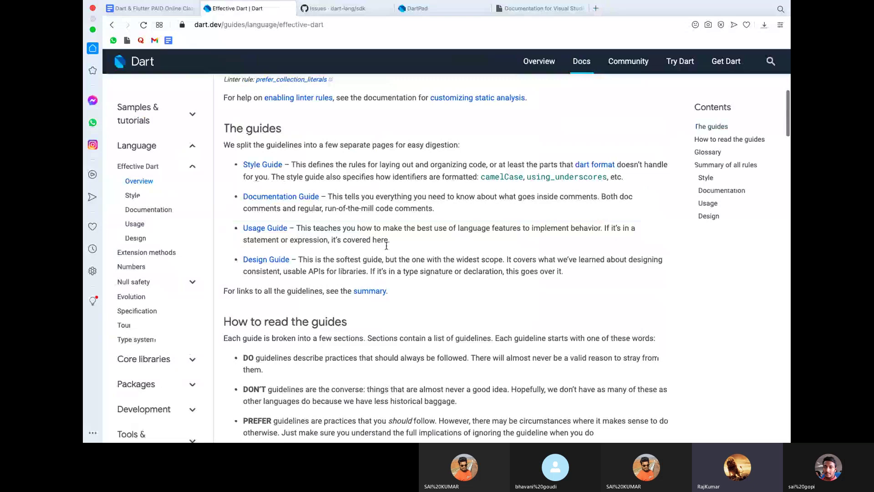
left_click(139, 181)
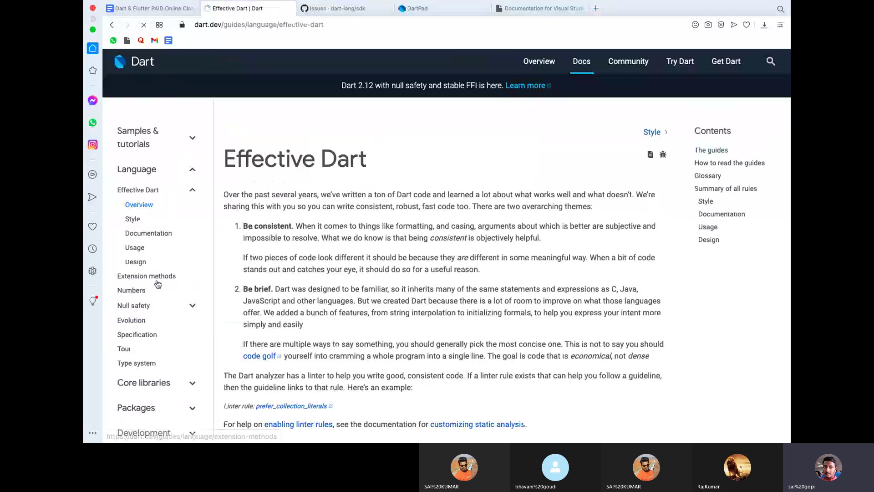
Open the Extension methods guide and skim its Overview.
left_click(157, 279)
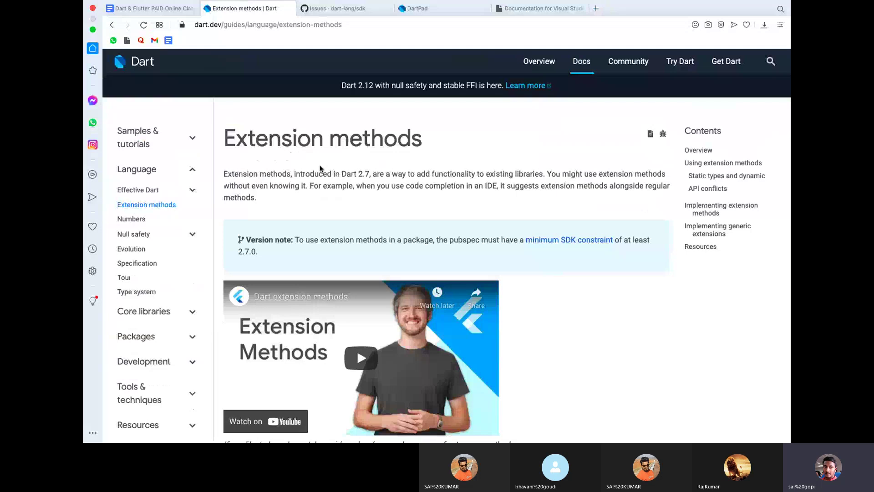
scroll(320, 168, "down", 2)
scroll(320, 168, "down", 3)
scroll(320, 168, "down", 2)
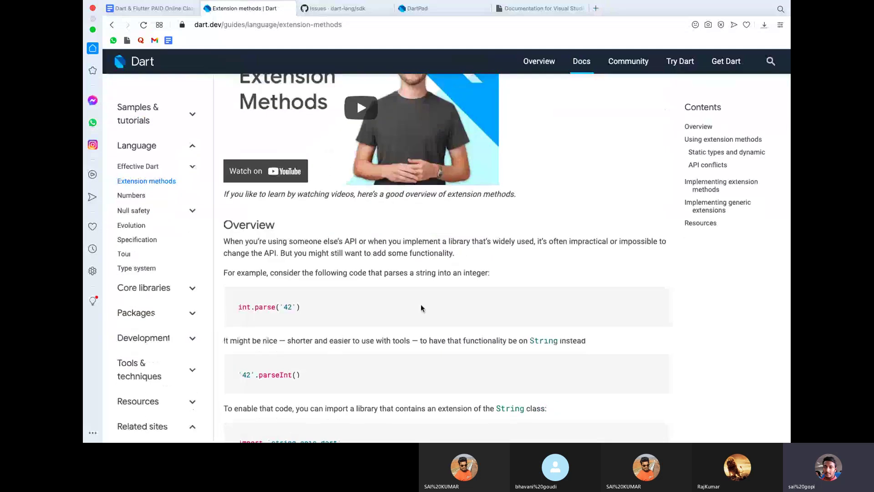
scroll(421, 309, "down", 2)
scroll(421, 308, "up", 5)
scroll(421, 309, "down", 3)
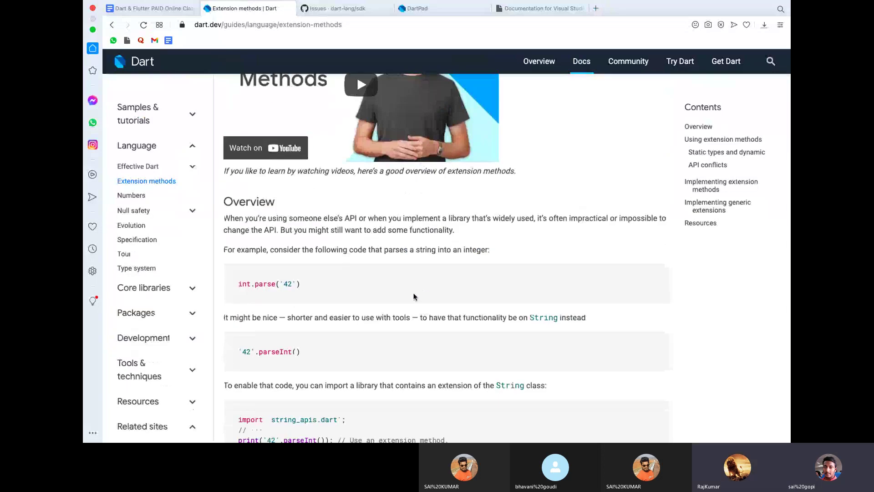
Glance at the course road map tab twice, returning to Extension methods each time.
left_click(148, 10)
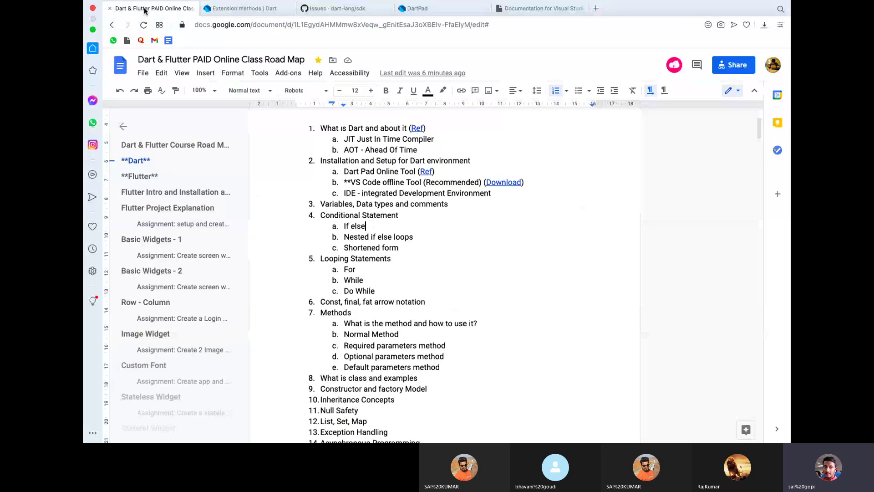
left_click(260, 9)
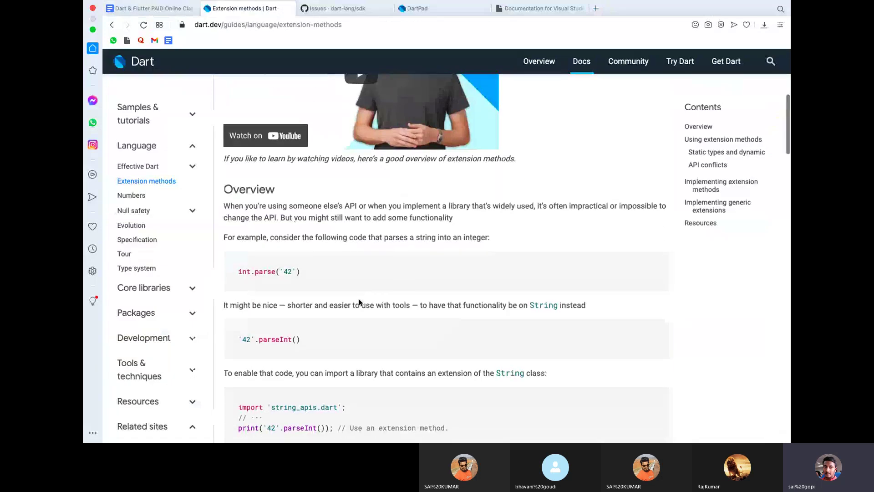
scroll(223, 15, "down", 4)
left_click(158, 13)
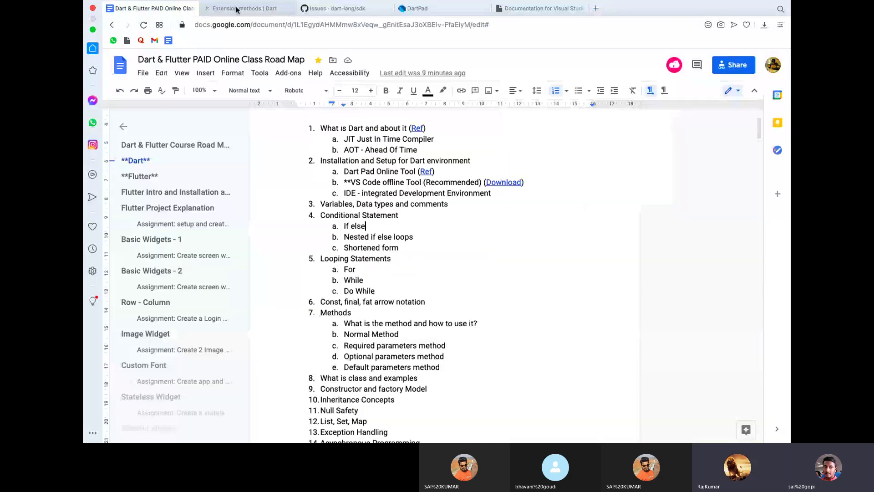
left_click(236, 10)
Scroll the Extension methods guide down to the 'Using extension methods' section.
scroll(374, 170, "up", 5)
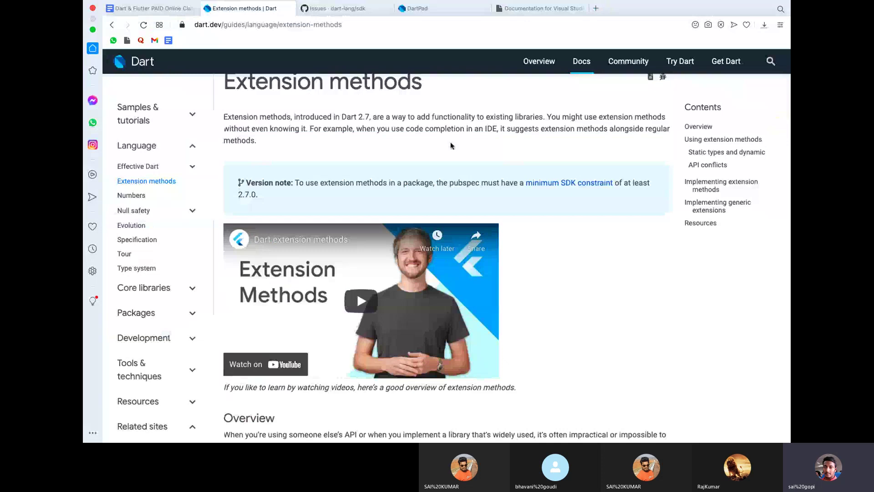
scroll(373, 170, "up", 2)
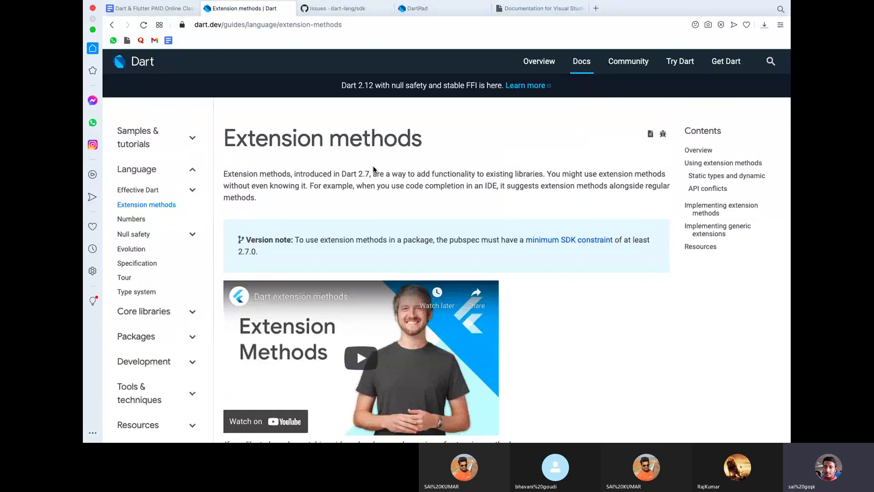
scroll(373, 169, "down", 1)
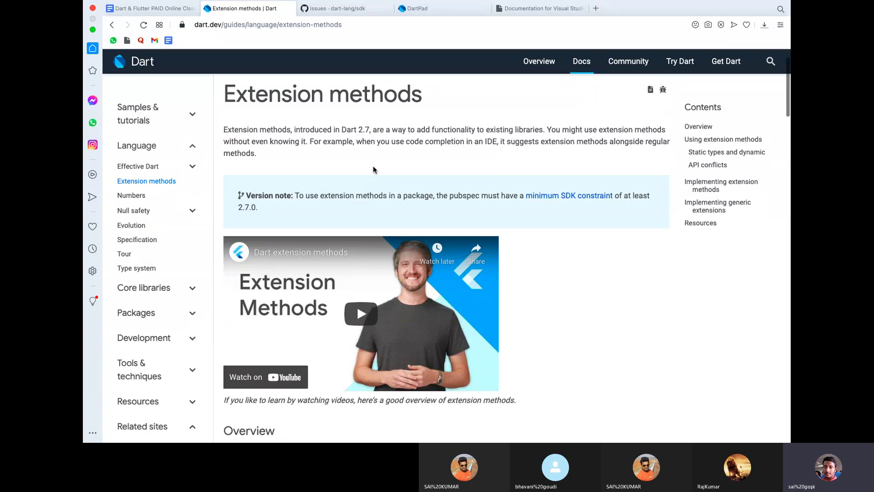
scroll(372, 170, "down", 7)
scroll(372, 169, "down", 3)
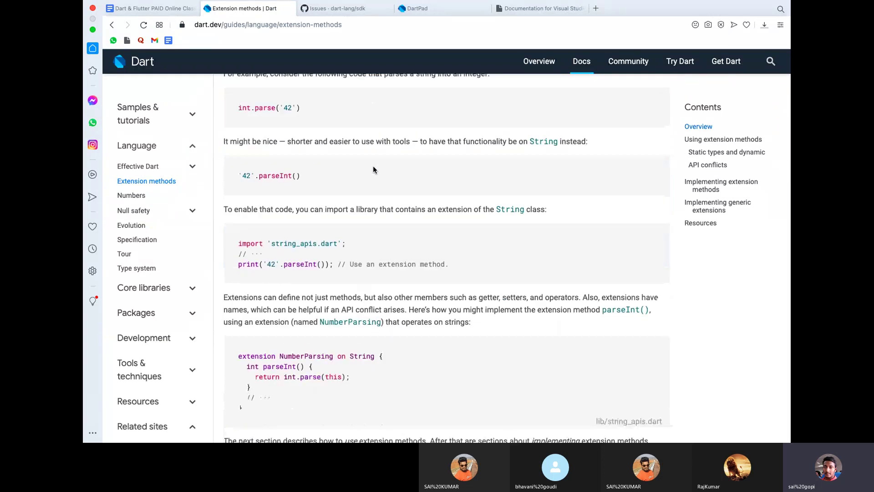
scroll(373, 170, "down", 1)
scroll(349, 174, "down", 3)
scroll(328, 184, "down", 1)
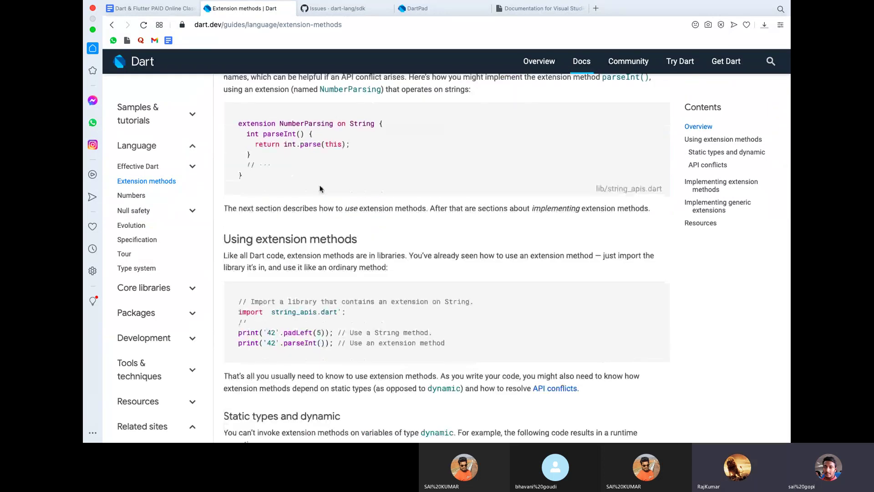
left_click(160, 10)
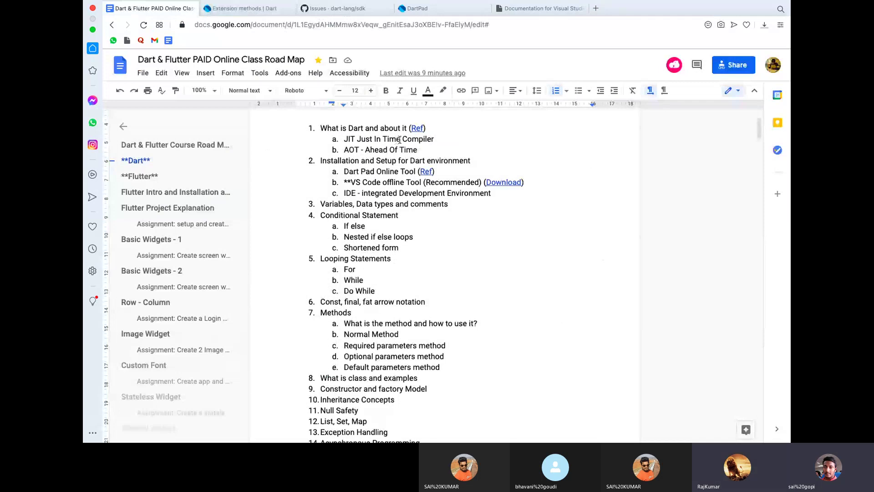
left_click(483, 182)
key("BackSpace")
left_click(521, 195)
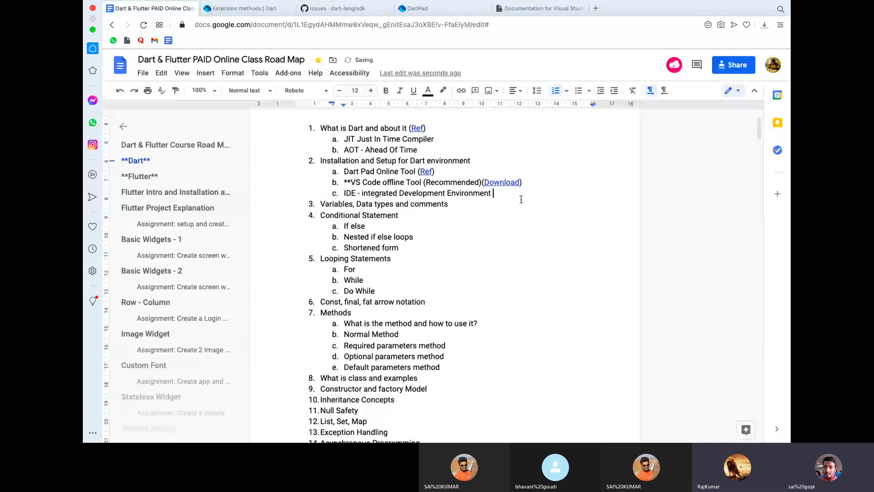
left_click(484, 182)
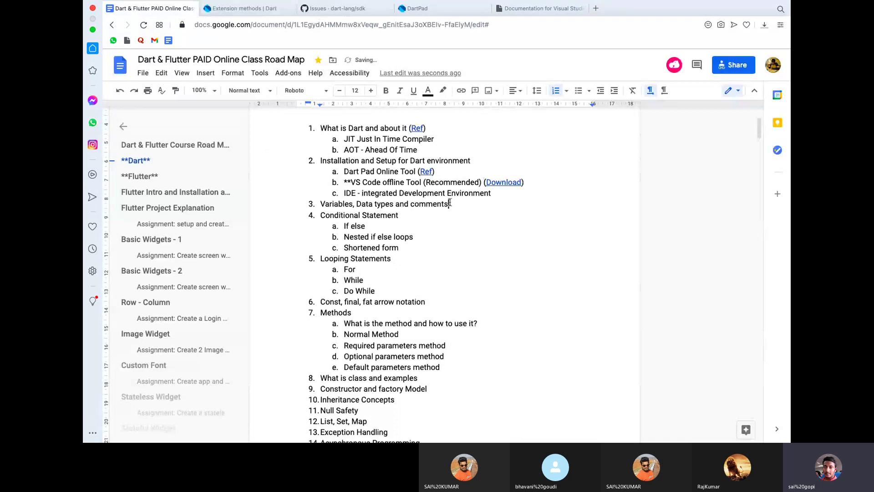
left_click(242, 8)
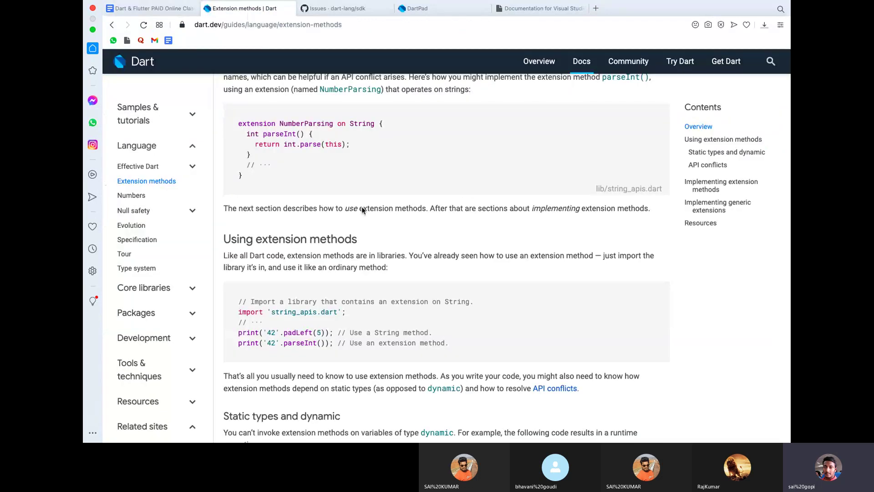
scroll(362, 207, "up", 5)
scroll(362, 208, "up", 3)
scroll(362, 206, "up", 5)
scroll(362, 206, "down", 2)
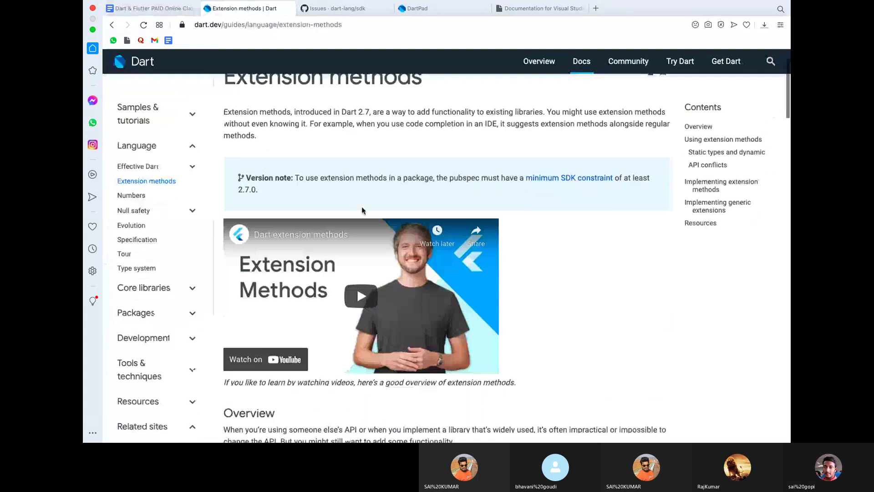
scroll(361, 206, "down", 2)
scroll(361, 206, "down", 5)
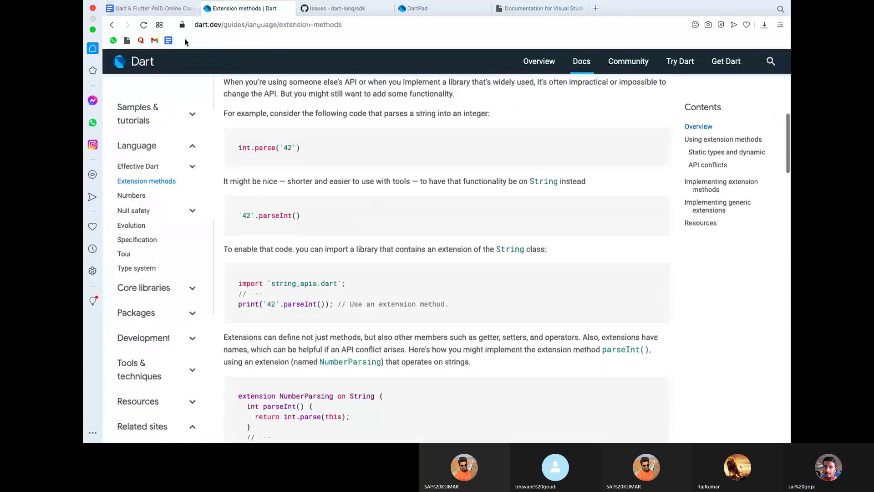
left_click(93, 30)
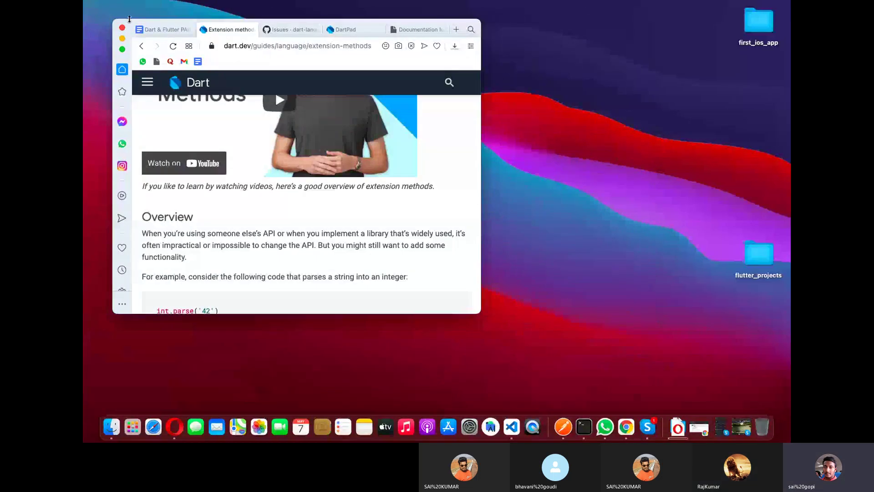
left_click(122, 48)
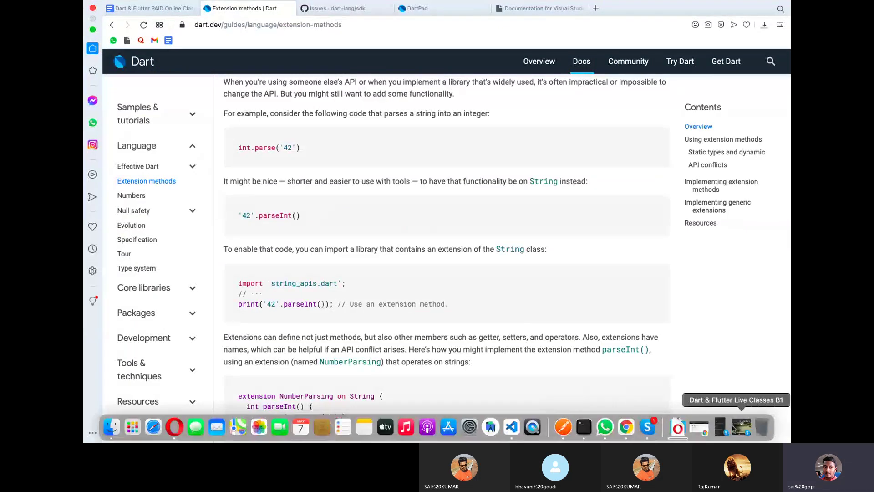
Bring up the Dart & Flutter Live Classes B1 meeting from the Dock, then open and close its chat.
left_click(741, 426)
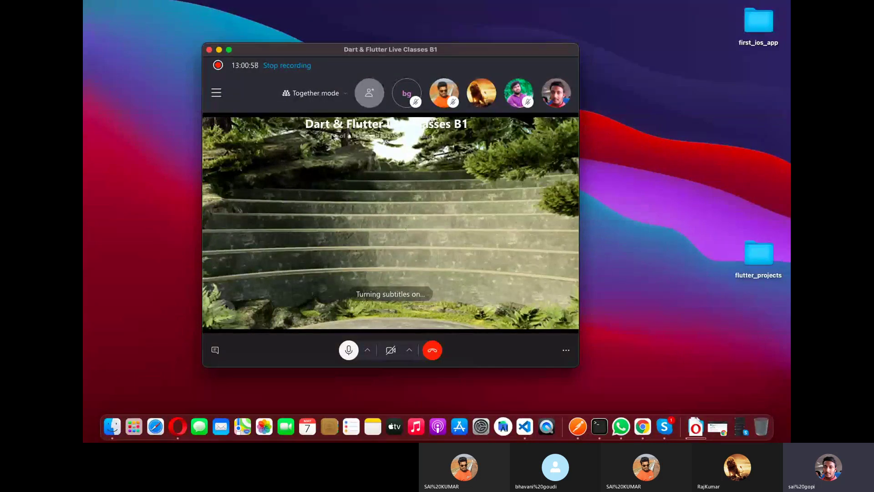
left_click(215, 350)
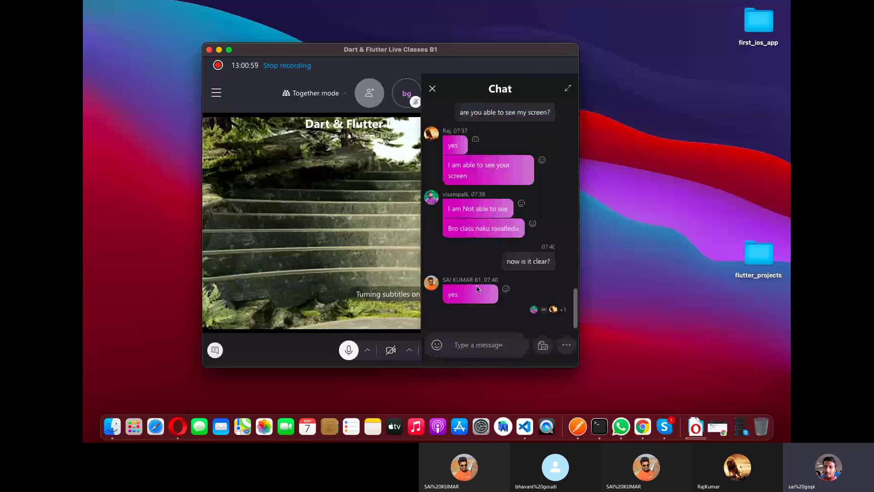
left_click(432, 90)
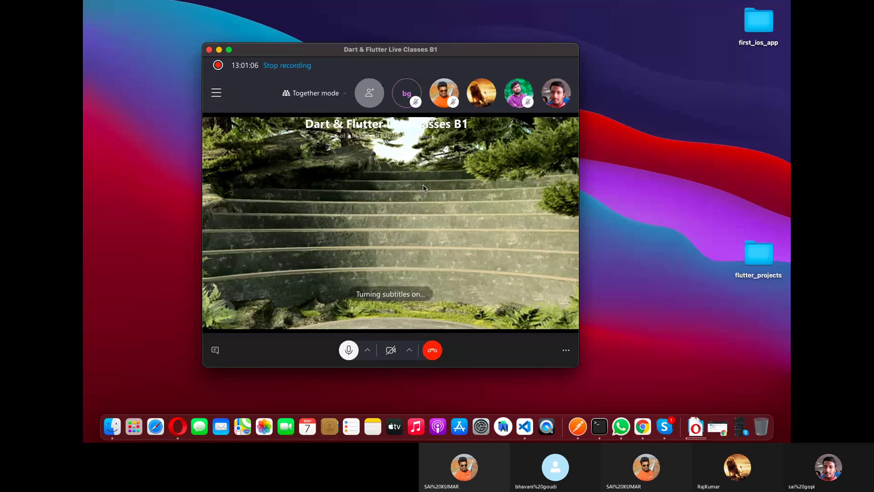